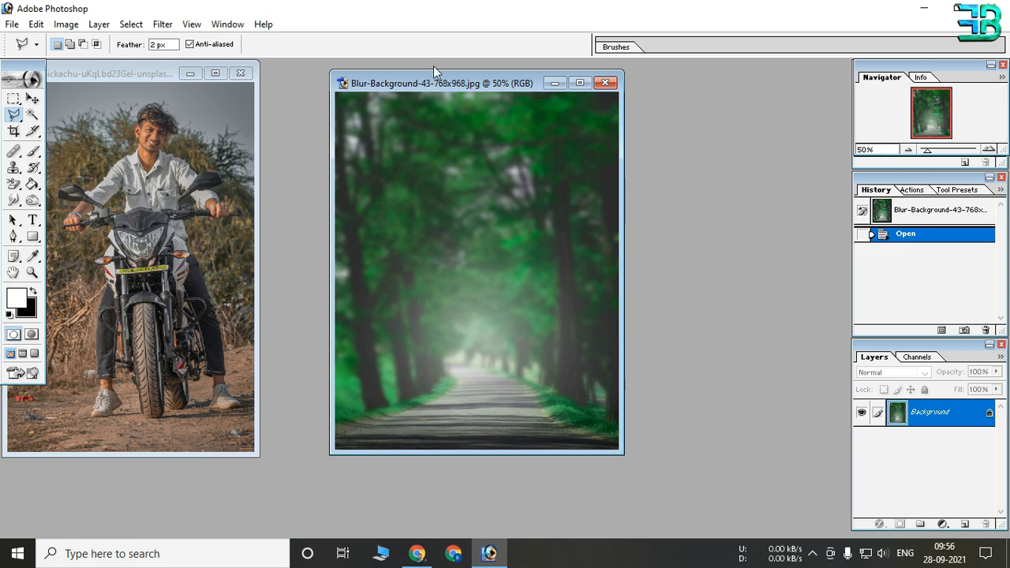
Set the resolution of the blurred forest road image to 300 pixels/inch
right_click(458, 82)
left_click(482, 111)
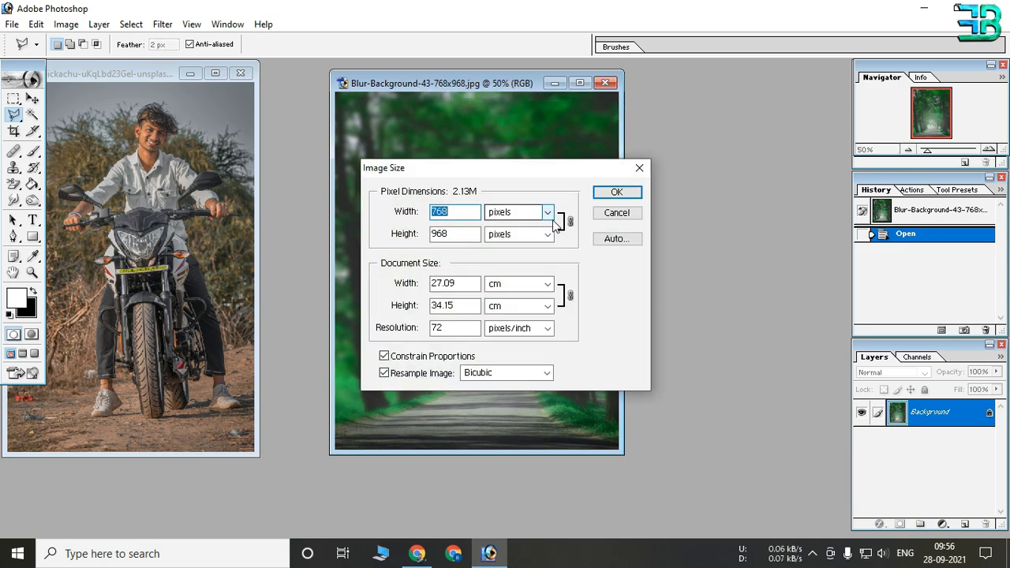
double_click(454, 329)
type("300")
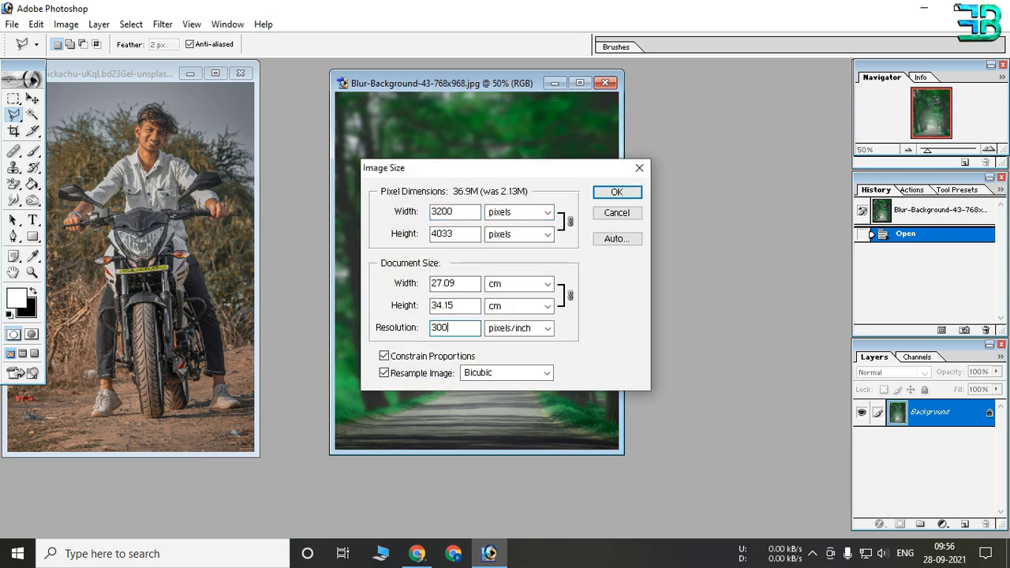
left_click(618, 193)
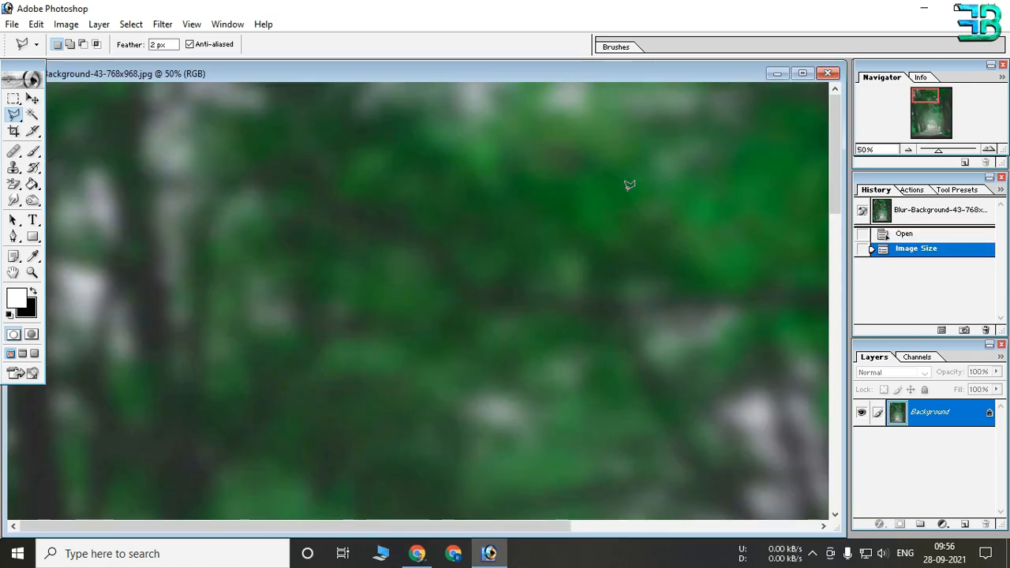
Move the photo of the man on the motorcycle into the forest road document as a new layer
left_click(32, 98)
left_click_drag(209, 76, 648, 104)
key("ctrl+minus")
key("ctrl+minus")
key("ctrl+minus")
key("ctrl+minus")
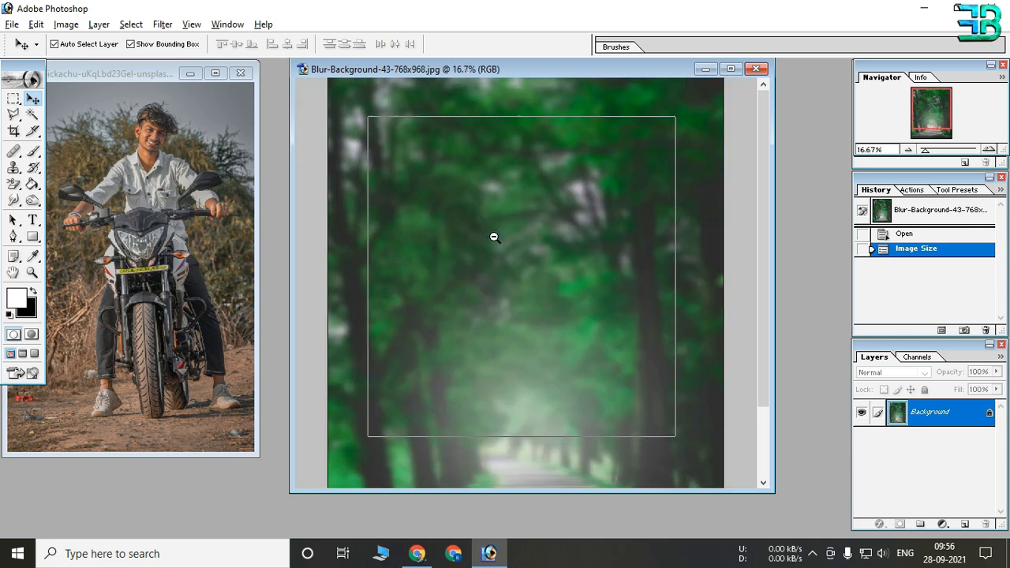
left_click(155, 202)
left_click_drag(101, 166, 505, 225)
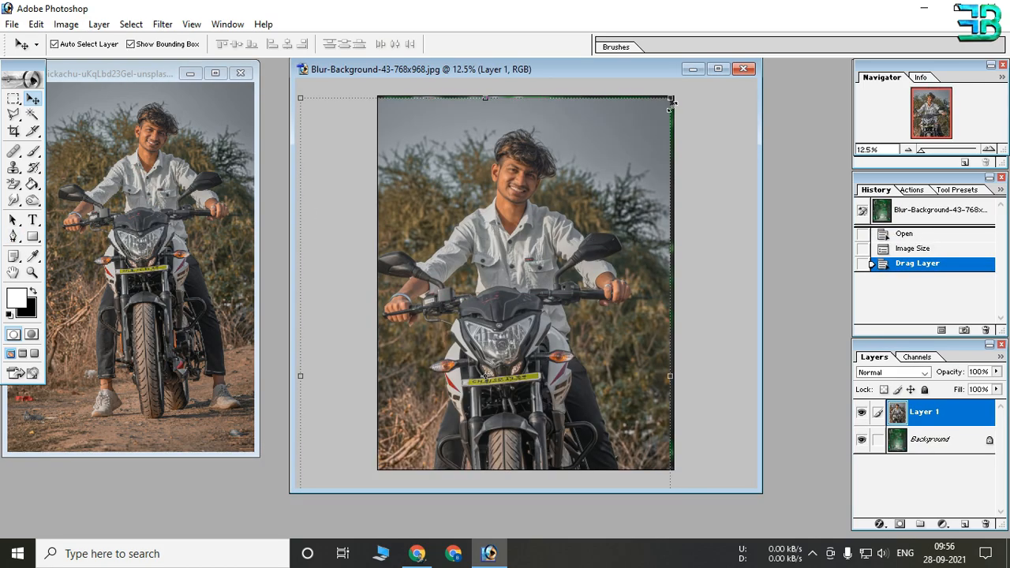
Scale the photo layer down until it fits inside the canvas and place it over the road
left_click(717, 69)
left_click_drag(280, 109, 463, 384)
left_click_drag(542, 423, 485, 219)
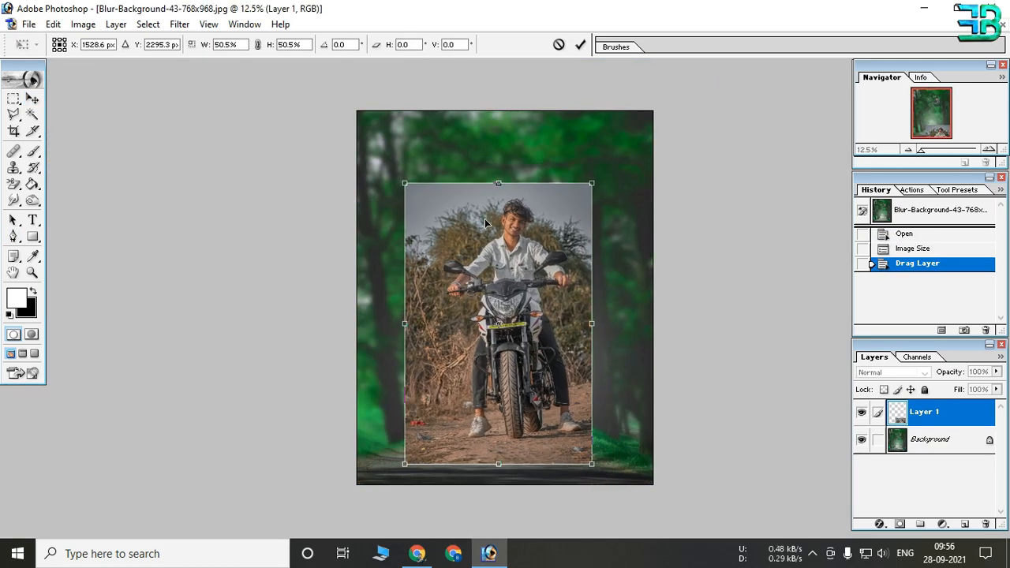
key("Return")
left_click_drag(597, 180, 624, 139)
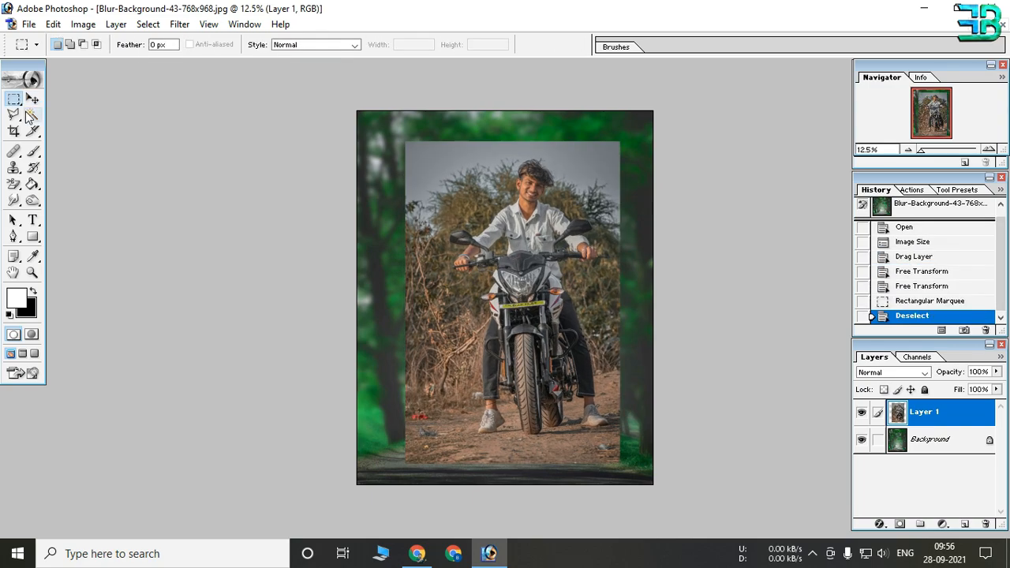
Rotate the photo layer clockwise by about 2.8 degrees
key("v")
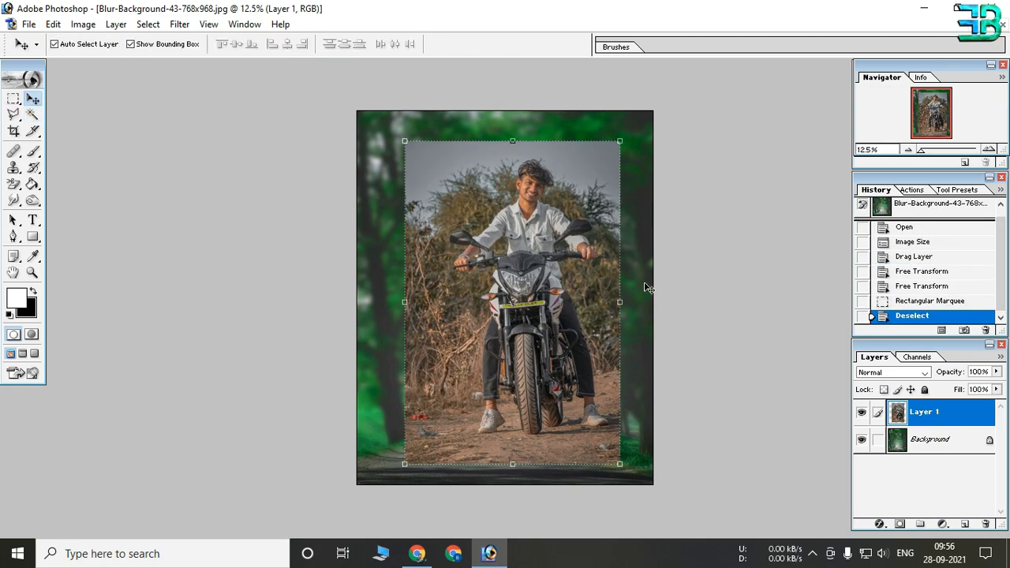
left_click_drag(636, 257, 640, 254)
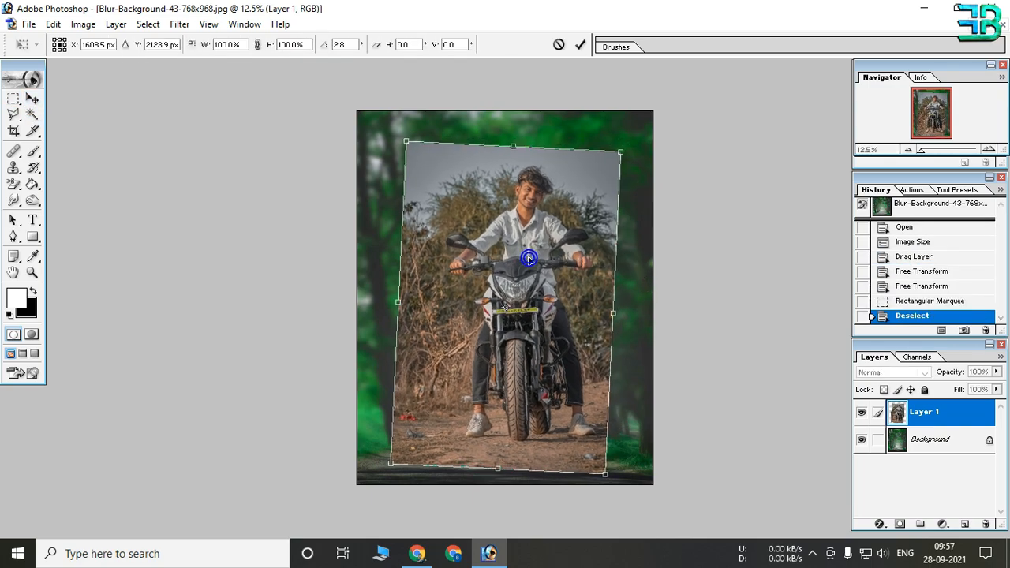
key("Return")
Clear the strip of ground below the front wheel from the photo layer and move the layer down over the road
left_click(14, 97)
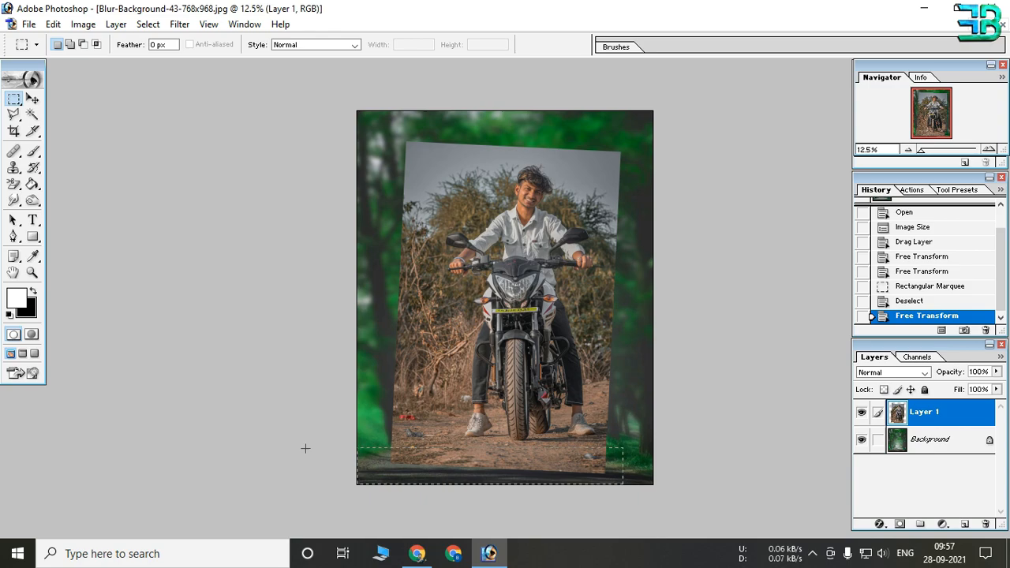
left_click_drag(306, 445, 305, 443)
key("Delete")
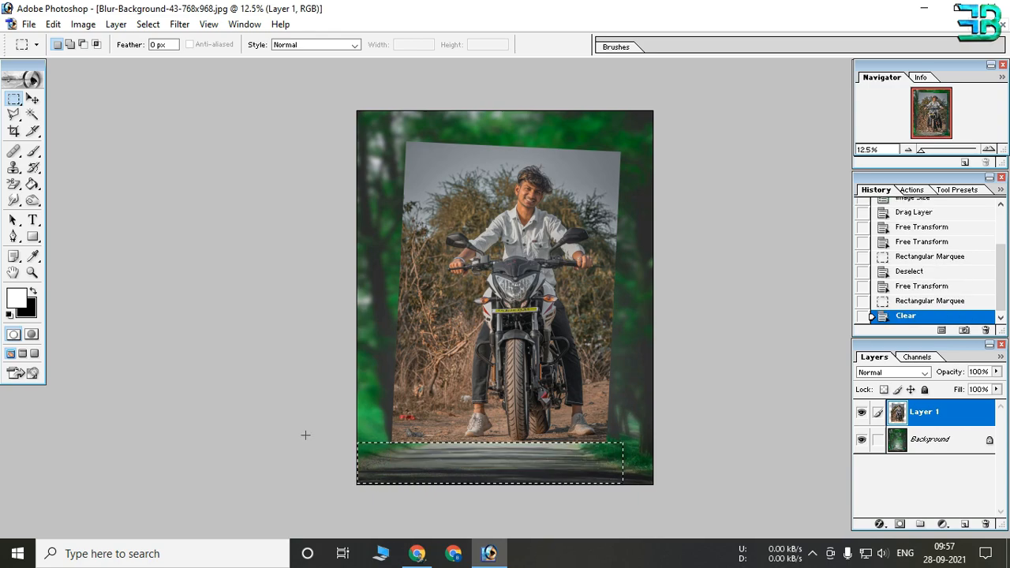
key("ctrl+d")
left_click(32, 98)
left_click_drag(479, 275, 476, 320)
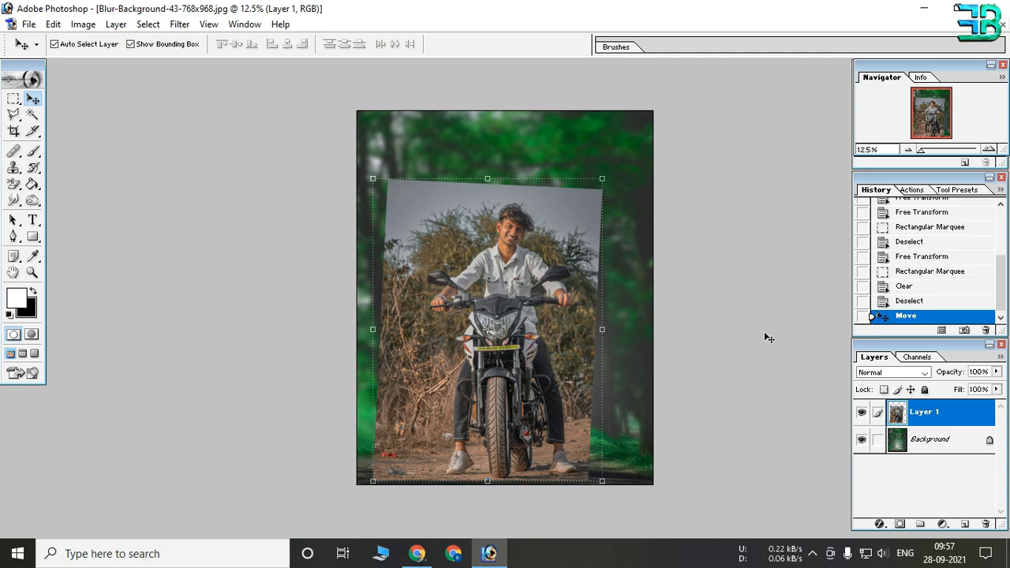
Duplicate Layer 1 and hide the original layer
right_click(947, 408)
left_click(902, 263)
key("Return")
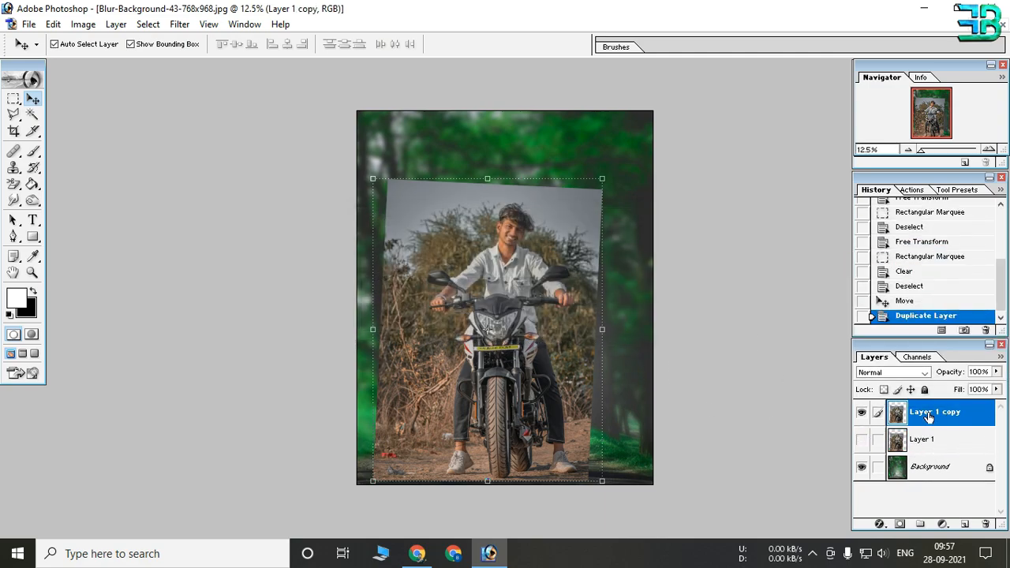
Start a Polygonal Lasso selection around the photo's outer left side, down to the bottom of the front tyre
left_click(10, 118)
left_click(75, 128)
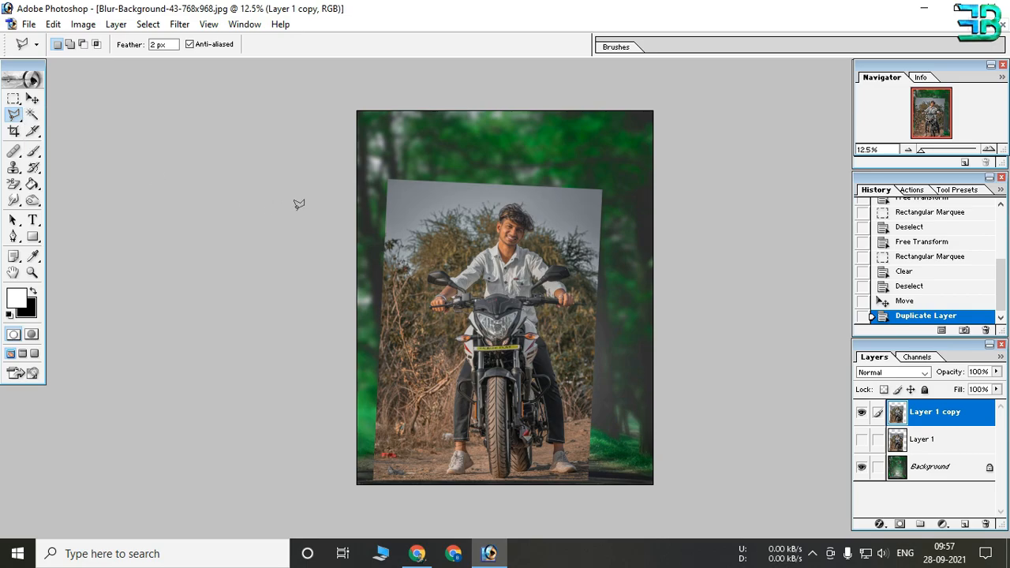
left_click(557, 146)
left_click(354, 145)
left_click(316, 476)
left_click(444, 503)
left_click(510, 494)
scroll(509, 482, "up", 6)
scroll(509, 482, "up", 1)
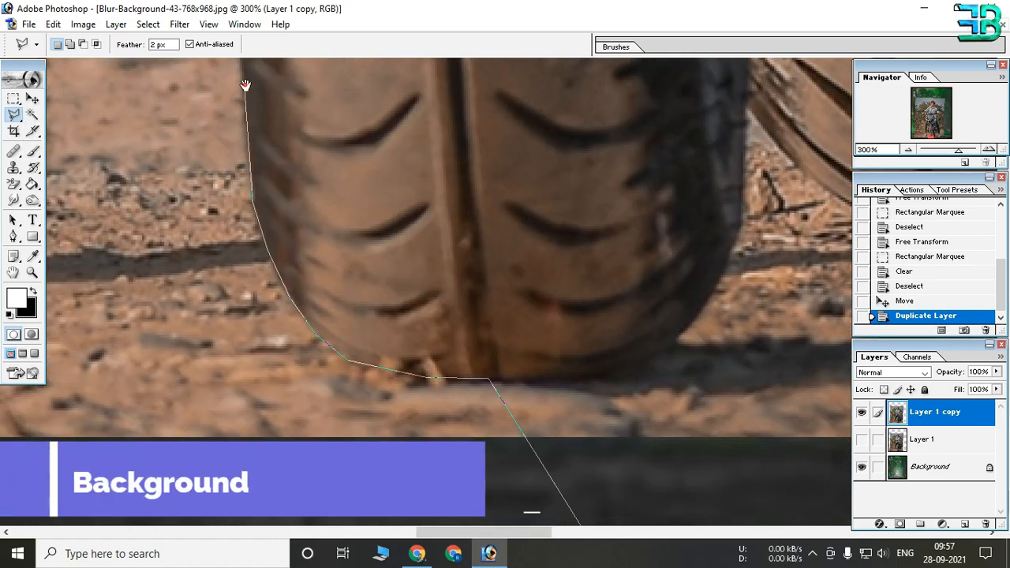
Continue the lasso outline up the front tyre's left side and the engine parts to the footrest
scroll(409, 367, "up", 1)
left_click(307, 113)
left_click_drag(306, 113, 361, 322)
left_click(411, 215)
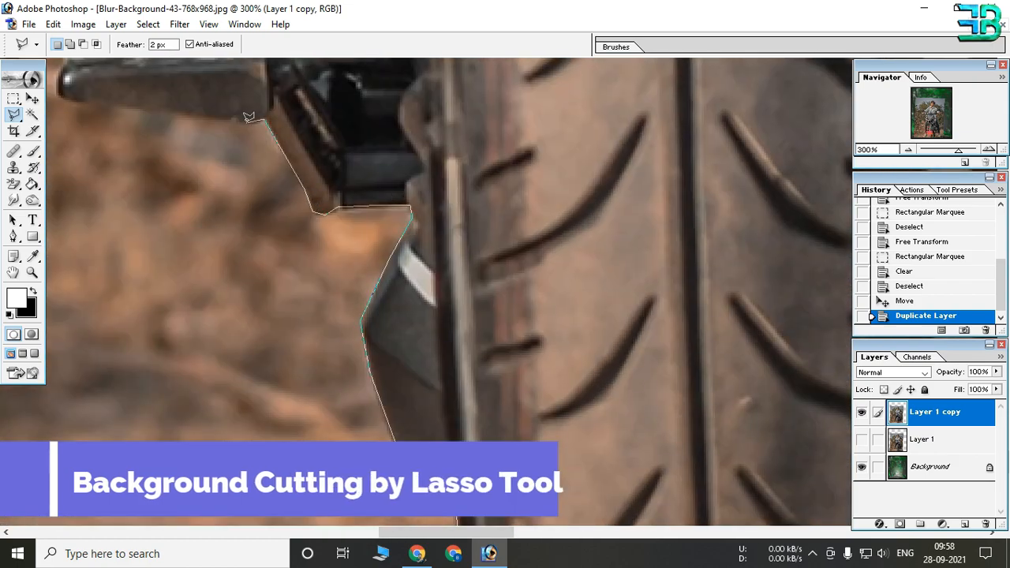
left_click(248, 122)
left_click_drag(247, 122, 580, 342)
Extend the lasso outline around the left footrest and down the inner trouser edge to the hem
left_click(400, 318)
left_click(589, 255)
left_click(521, 225)
left_click(372, 182)
left_click(367, 520)
left_click_drag(368, 520, 368, 251)
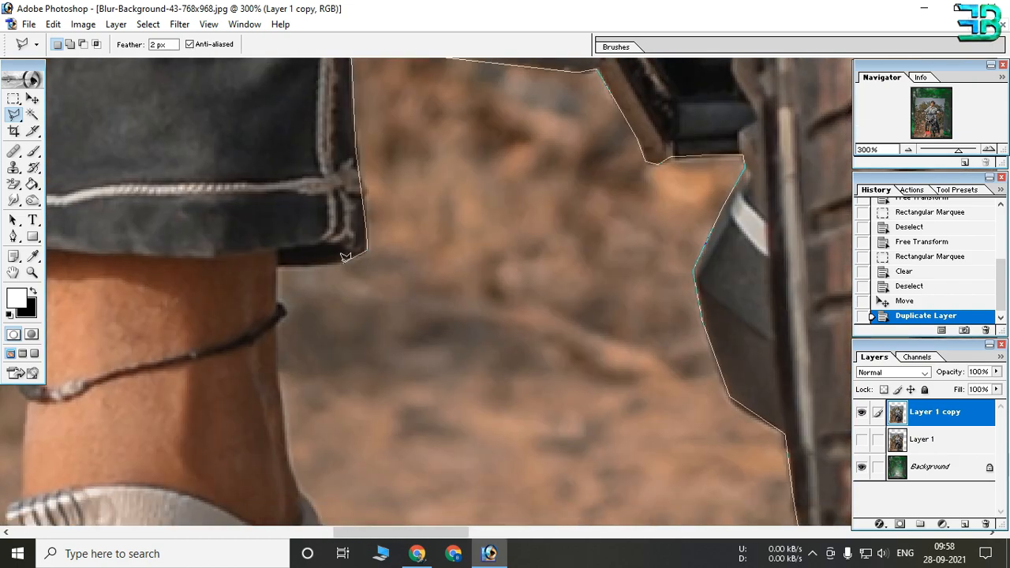
Trace the lasso outline down the left ankle, around the shoe's heel and along its sole
left_click(300, 494)
left_click_drag(300, 494, 303, 276)
left_click(408, 453)
left_click(406, 490)
left_click_drag(406, 490, 517, 226)
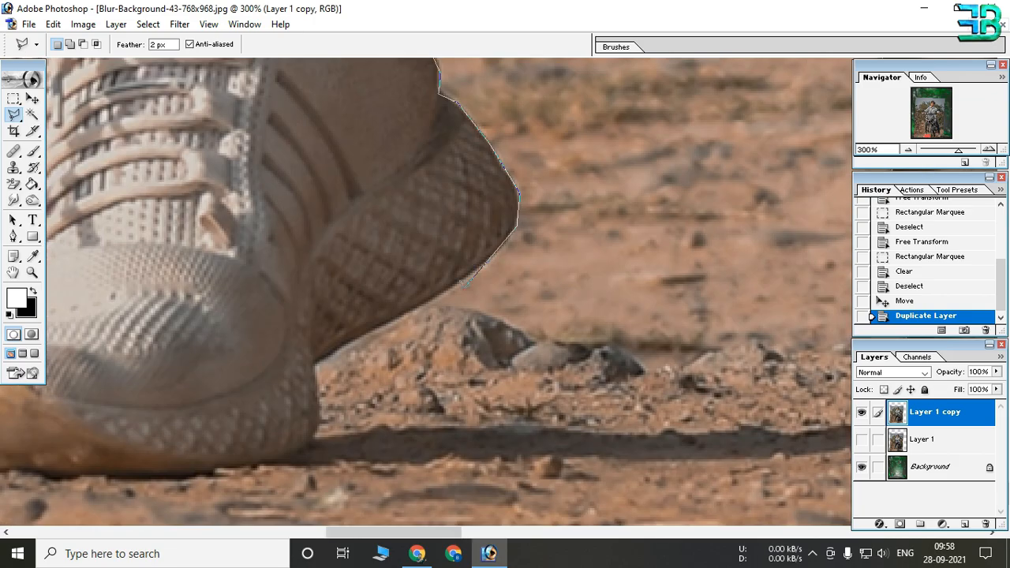
left_click_drag(150, 472, 623, 397)
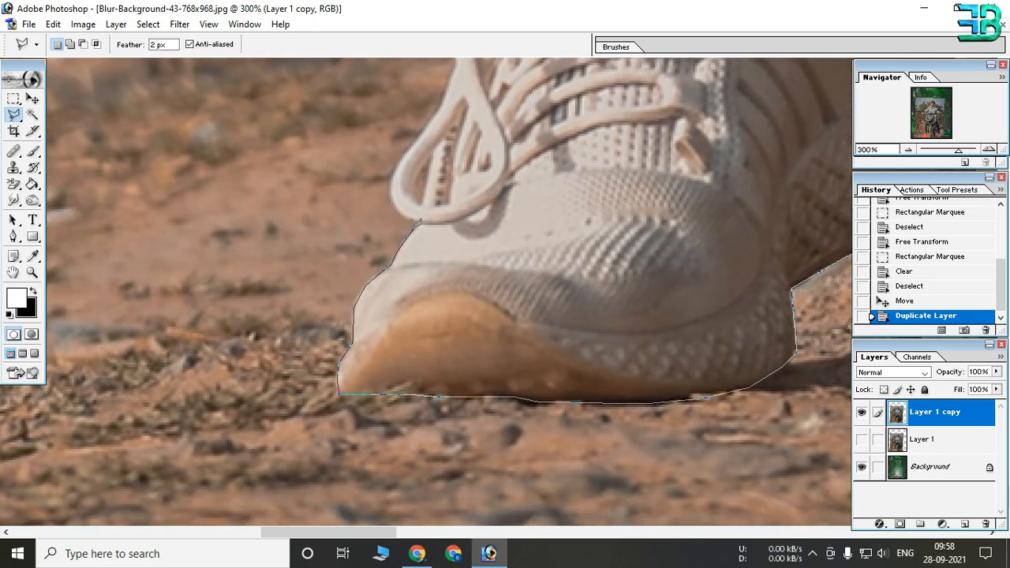
Trace the lasso outline up the left shoe's laces and the outer ankle to the trouser hem
left_click(410, 152)
left_click_drag(410, 151, 330, 254)
left_click_drag(367, 135, 384, 335)
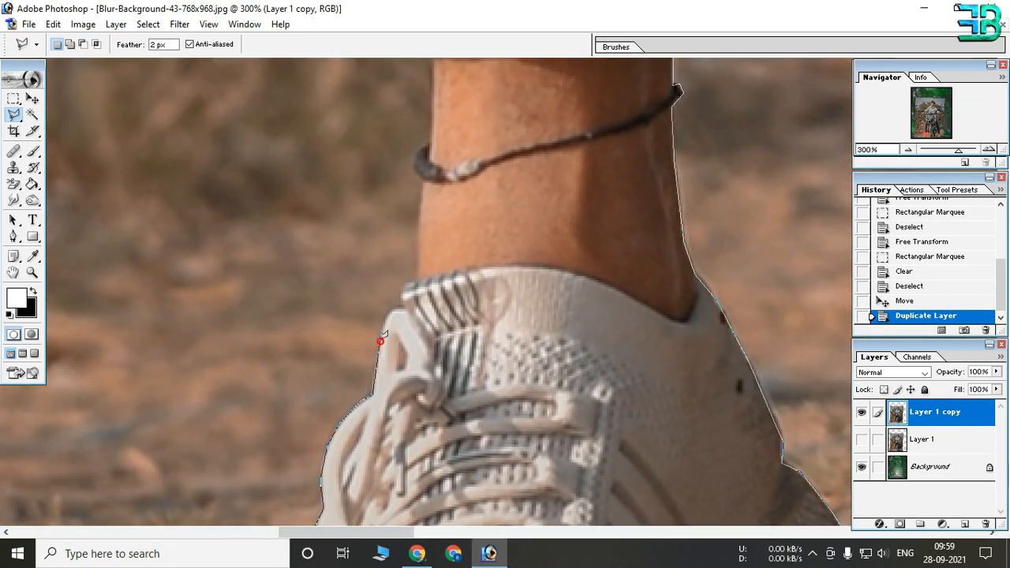
left_click_drag(434, 90, 355, 464)
left_click(362, 428)
left_click(302, 420)
left_click(281, 368)
Continue the lasso outline up the outer edge of the left trouser leg past the crash guard
left_click(313, 77)
mouse_move(312, 78)
left_mouse_down()
mouse_move(307, 399)
mouse_move(362, 411)
left_mouse_up()
left_click(318, 63)
left_click(412, 75)
left_click_drag(411, 75, 408, 312)
left_click(421, 258)
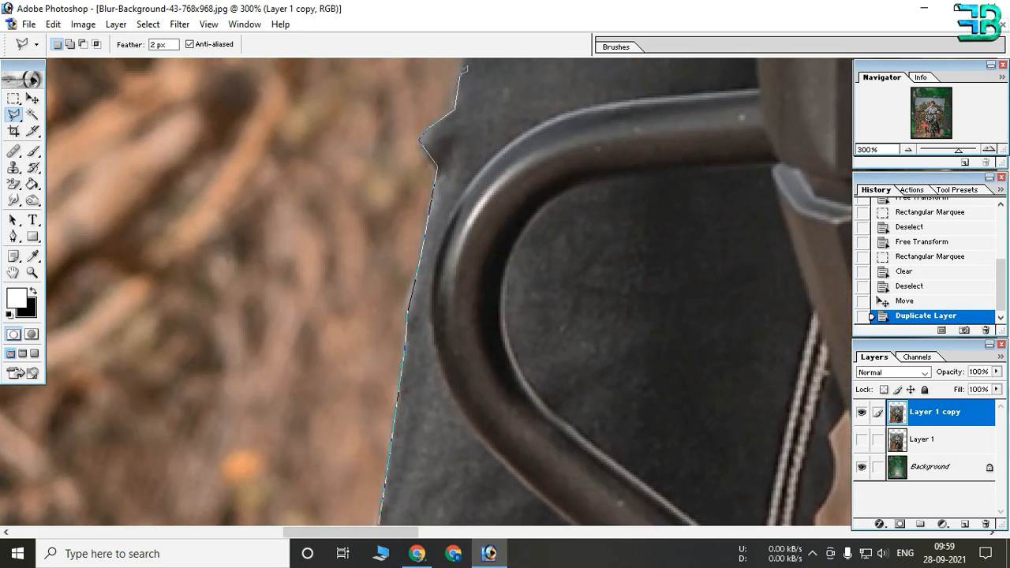
left_click(461, 73)
left_click_drag(461, 74, 375, 369)
Extend the lasso outline from the upper trouser leg to the lower edge of the white fairing
left_click(406, 241)
left_click(496, 71)
left_click_drag(495, 71, 327, 347)
left_click(402, 162)
left_click(384, 99)
left_click_drag(384, 98, 369, 292)
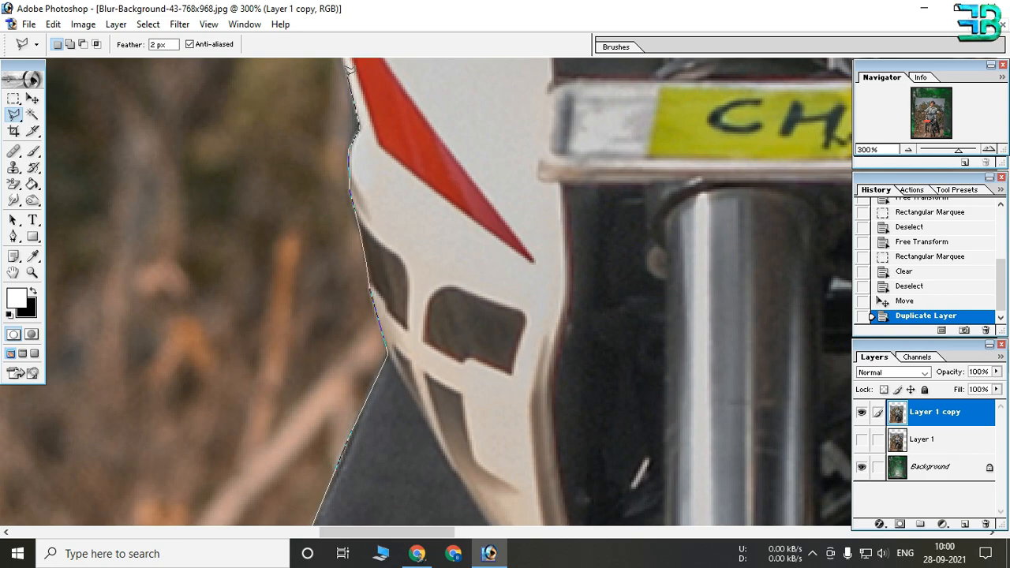
Trace the lasso outline along the white fairing and around the left turn signal
left_click(349, 74)
left_click_drag(349, 74, 370, 316)
left_click(348, 217)
left_click(235, 64)
left_click_drag(235, 64, 188, 290)
left_click(279, 262)
left_click(415, 78)
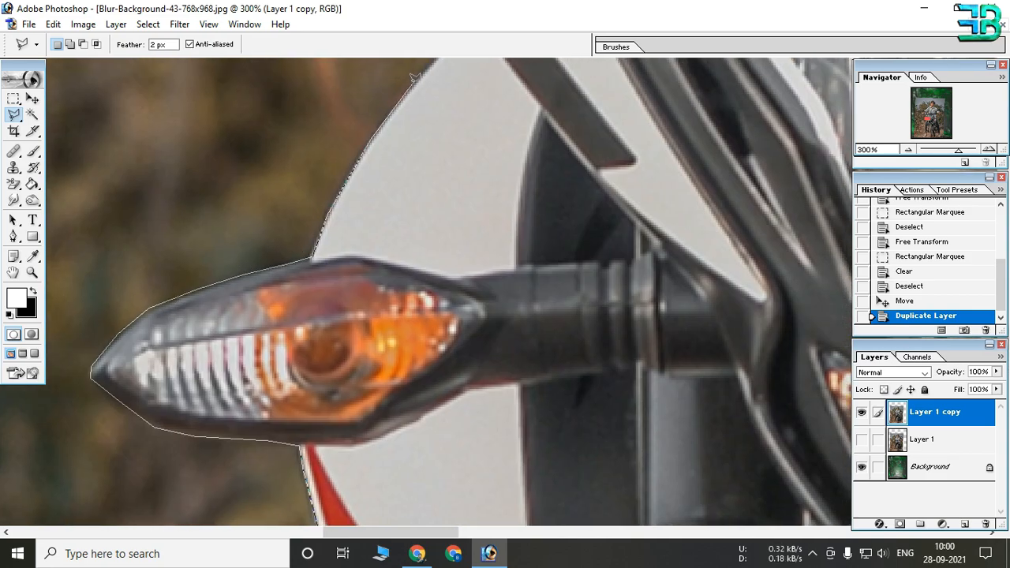
Continue the lasso outline up the fairing above the turn signal and along the handlebar cable
left_click_drag(415, 78, 280, 355)
left_click(343, 298)
left_click_drag(289, 118, 260, 409)
left_click(282, 364)
left_click(126, 301)
left_click_drag(67, 308, 498, 296)
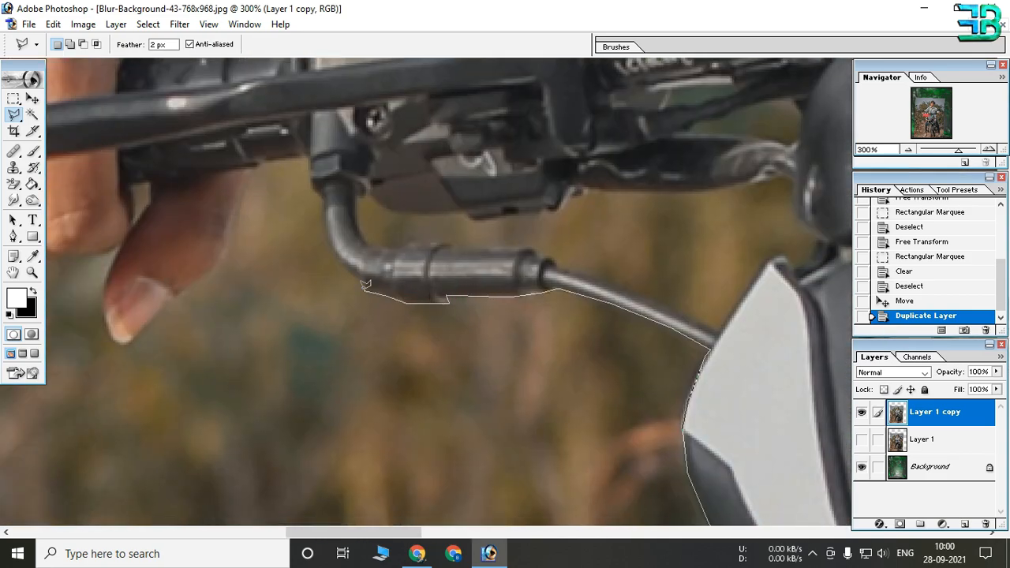
Trace the lasso outline around the left hand's thumb and fingers to the end of the brake lever
left_click(120, 246)
left_click_drag(120, 246, 539, 209)
left_click(516, 218)
left_click(470, 217)
left_click(443, 236)
left_click(161, 117)
left_click_drag(161, 117, 259, 322)
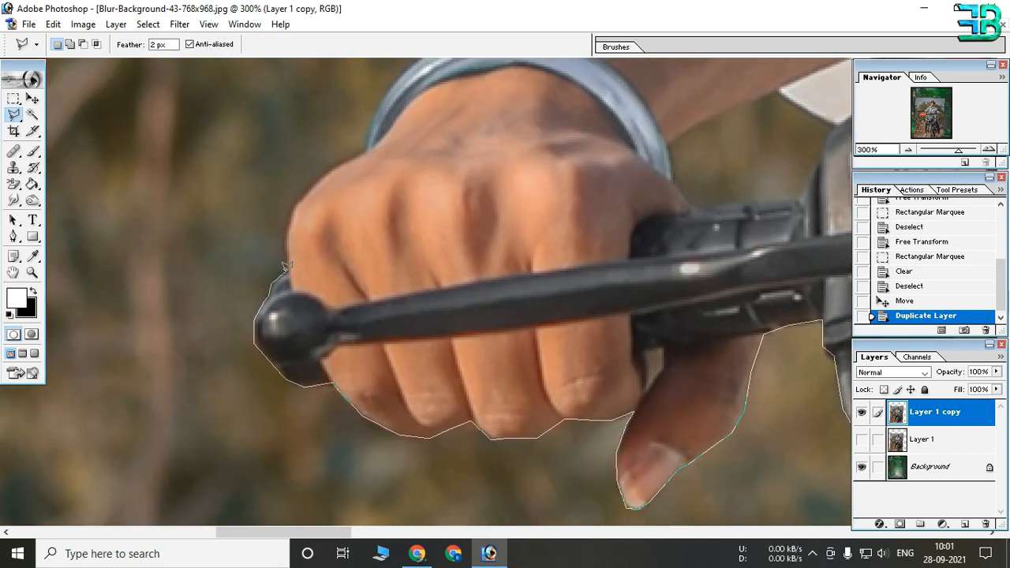
Trace the lasso outline over the left fist and bracelet and up the forearm
left_click(316, 180)
left_click(367, 147)
left_click_drag(396, 99, 266, 340)
left_click(381, 235)
left_click(453, 160)
left_click(533, 87)
Trace the lasso outline around the left mirror to where it meets the shirt sleeve
left_click_drag(528, 75, 536, 312)
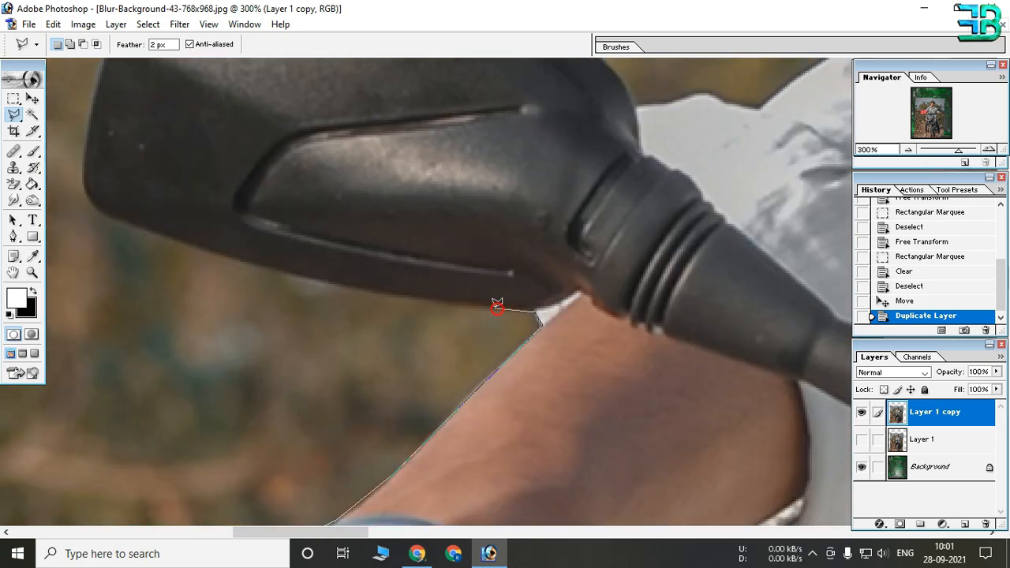
left_click(95, 206)
left_click(85, 191)
left_click(85, 159)
left_click_drag(85, 159, 204, 420)
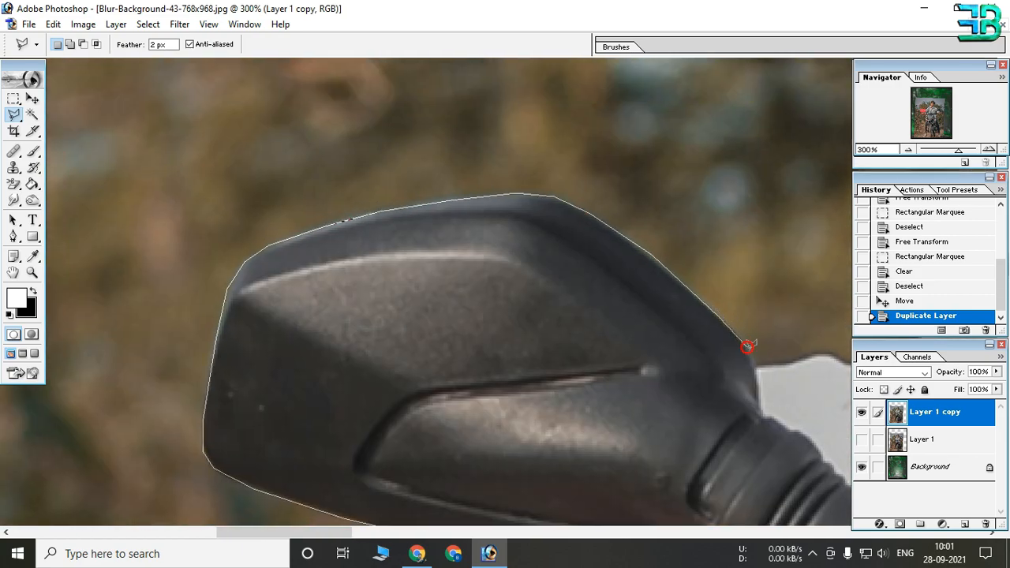
left_click(746, 345)
left_click(756, 366)
Continue the lasso outline up the left shirt sleeve and over the shoulder to the collar
left_click_drag(756, 366, 245, 262)
left_click(277, 261)
left_click(303, 252)
left_click_drag(487, 164, 179, 406)
left_click(323, 280)
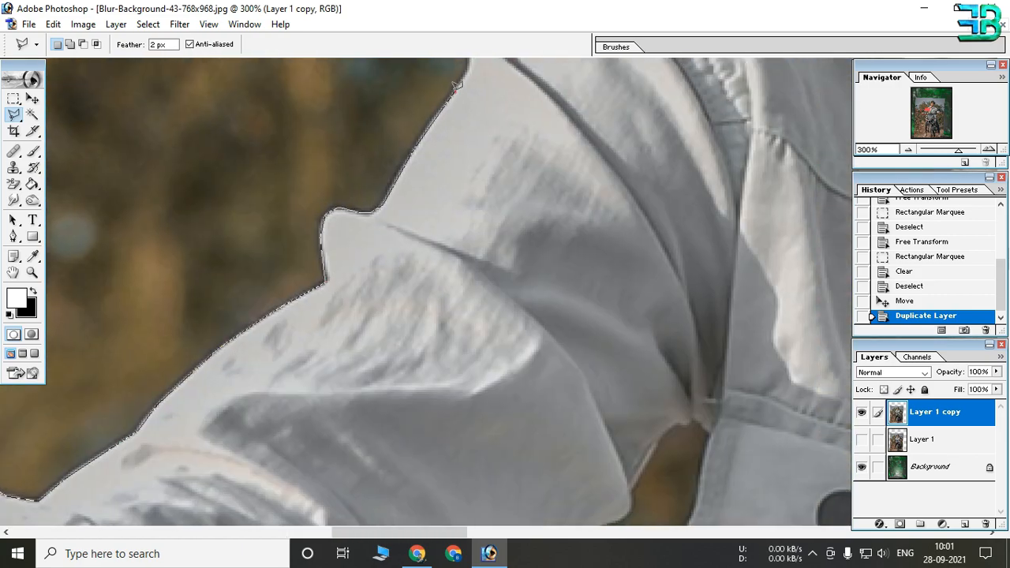
left_click_drag(456, 85, 322, 407)
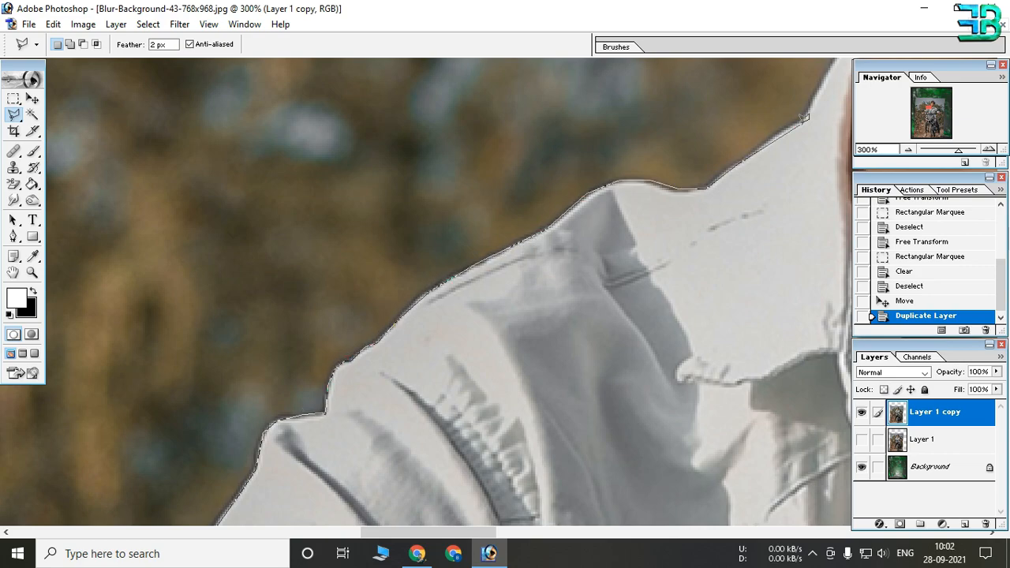
left_click_drag(797, 119, 268, 370)
Trace the lasso outline up the side of the face and around the left ear
left_click_drag(345, 166, 386, 511)
left_click(385, 473)
left_click(386, 418)
left_click(364, 422)
left_click(346, 415)
left_click(335, 401)
left_click(326, 369)
left_click_drag(326, 355, 258, 393)
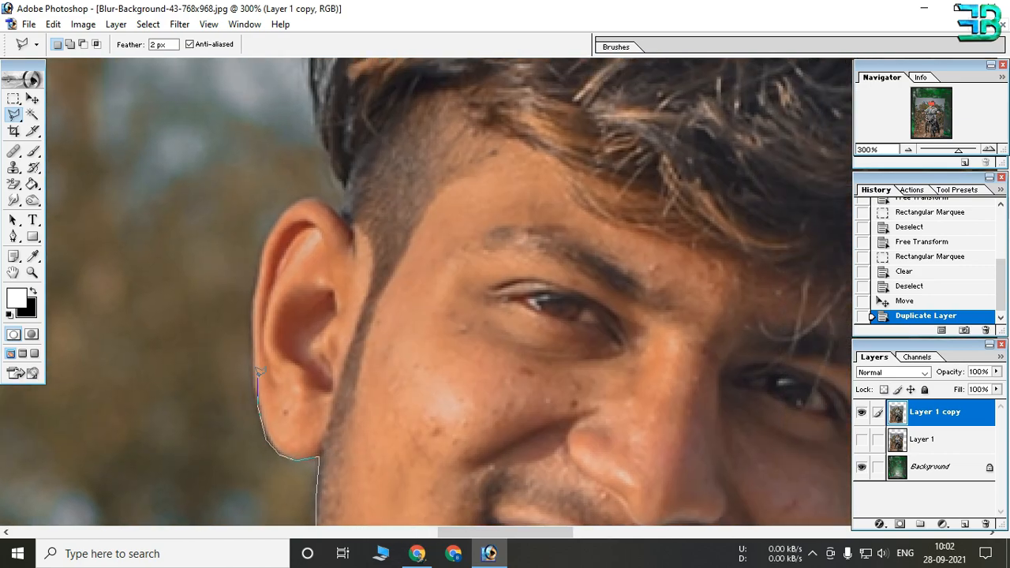
left_click_drag(314, 112, 338, 265)
Draw the lasso outline loosely around the left side and top of the hair
left_click(342, 121)
left_click_drag(353, 81, 241, 272)
left_click(215, 264)
left_click(248, 198)
left_click_drag(252, 197, 32, 296)
left_click(537, 118)
left_click(622, 200)
Draw the lasso outline loosely down the right side of the hair to the right ear
left_click_drag(664, 251, 316, 87)
left_click(445, 266)
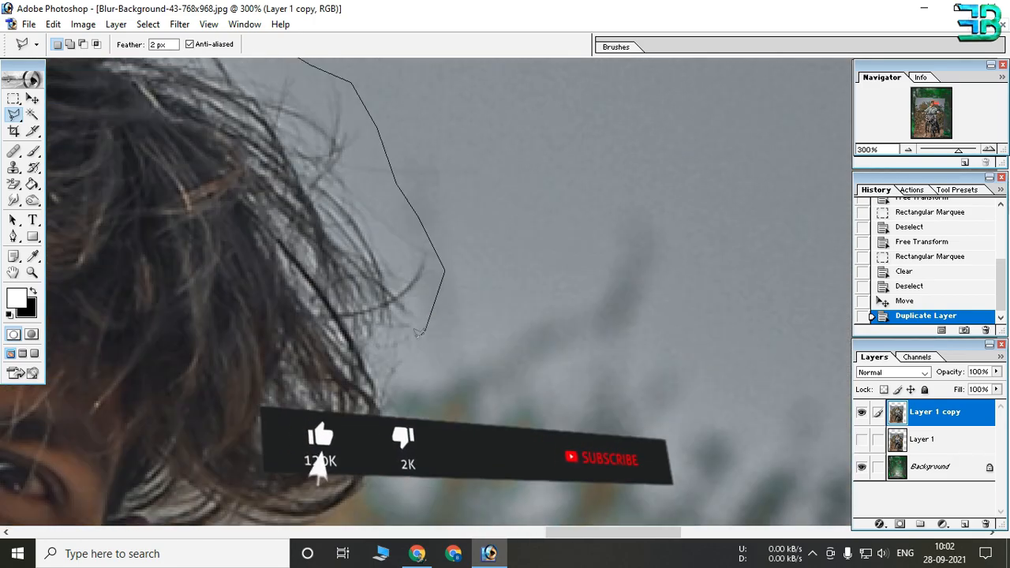
left_click_drag(434, 311, 462, 142)
left_click(388, 361)
left_click(181, 379)
left_click_drag(140, 471, 424, 221)
Trace the lasso outline down the right ear and jaw to the shirt collar
left_click(371, 320)
left_click(347, 328)
left_click(330, 347)
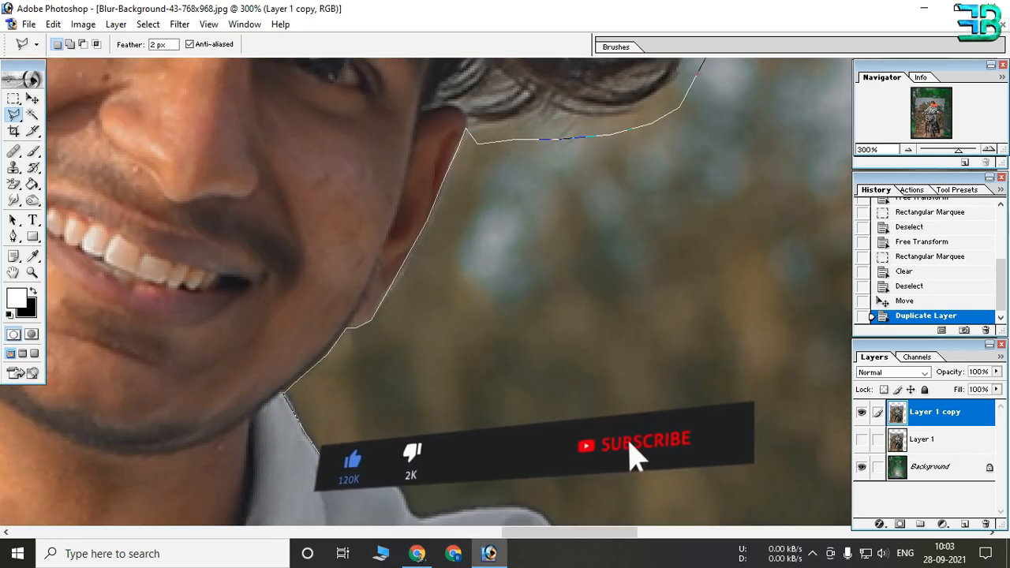
left_click(284, 391)
Continue the lasso outline along the collar, the right shoulder and the shirt sleeve
left_click_drag(395, 483, 296, 201)
left_click(349, 232)
left_click(425, 224)
left_click(458, 248)
left_click(467, 291)
left_click_drag(521, 306, 262, 281)
left_click(313, 277)
left_click(424, 343)
left_click(444, 387)
left_click_drag(491, 414, 232, 230)
Continue the lasso outline along the shirt sleeve and onto the top edge of the right mirror
left_click(276, 305)
left_click_drag(320, 359, 186, 192)
left_click(286, 325)
left_click_drag(546, 272, 148, 154)
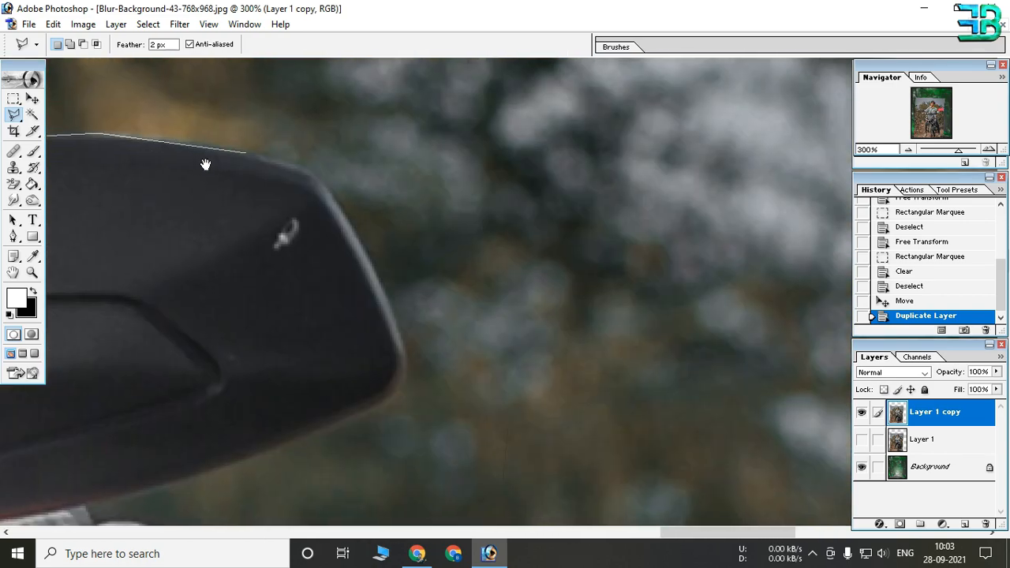
Trace the lasso outline around the outer edge and along the underside of the right mirror
left_click(407, 352)
left_click(399, 394)
left_click(370, 411)
left_click(312, 438)
left_click(150, 494)
left_click(84, 509)
left_click_drag(84, 509, 222, 183)
Trace the lasso outline from the right mirror over the back of the hand to the tip of the brake lever
left_click(232, 202)
left_click(420, 322)
left_click(436, 347)
left_click(448, 397)
left_click_drag(435, 410, 292, 146)
left_click(297, 199)
left_click(385, 218)
left_click(402, 226)
left_click(490, 389)
left_click(503, 403)
left_click(480, 423)
Trace the lasso outline beneath the right hand's fingers, around the thumb and along the handlebar's underside
left_click_drag(487, 381, 484, 145)
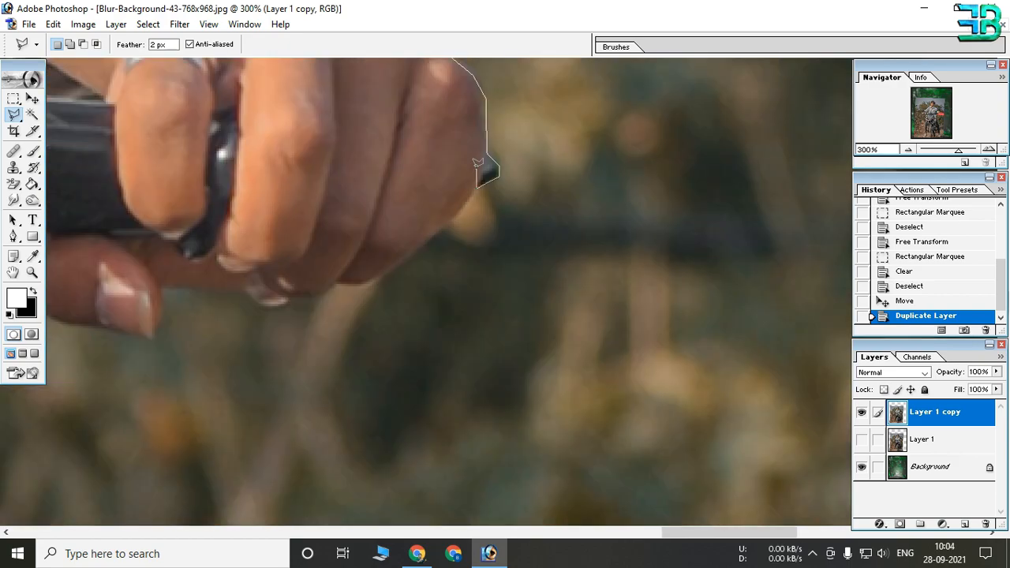
left_click(266, 308)
left_click(246, 290)
left_click(200, 291)
left_click_drag(200, 292, 493, 270)
left_click(462, 265)
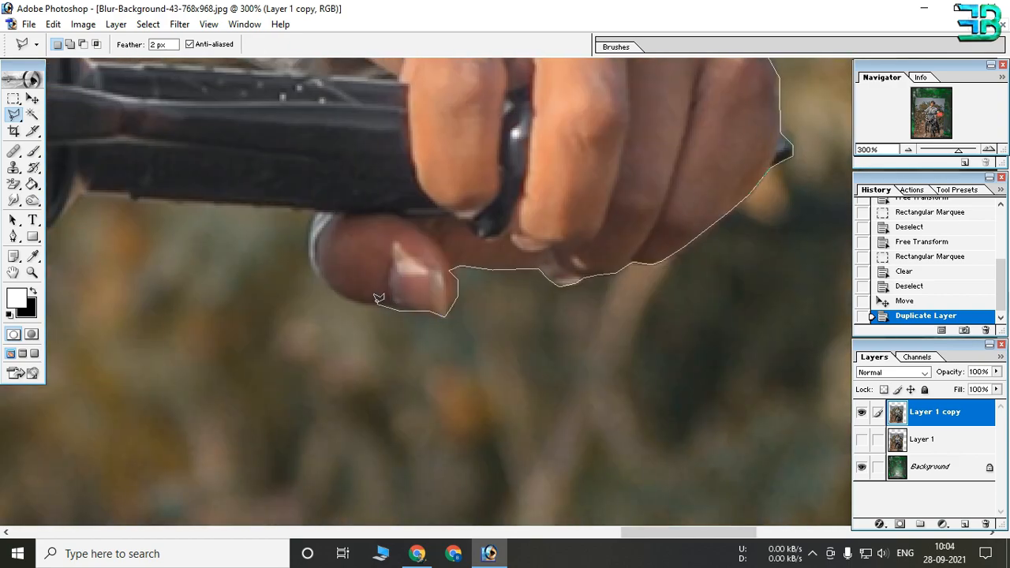
left_click_drag(83, 194, 410, 195)
left_click(411, 194)
Trace the lasso outline down the right edge of the shirt and around its lower fold beside the motorcycle
left_click(143, 271)
left_click(172, 357)
left_click_drag(172, 358, 421, 117)
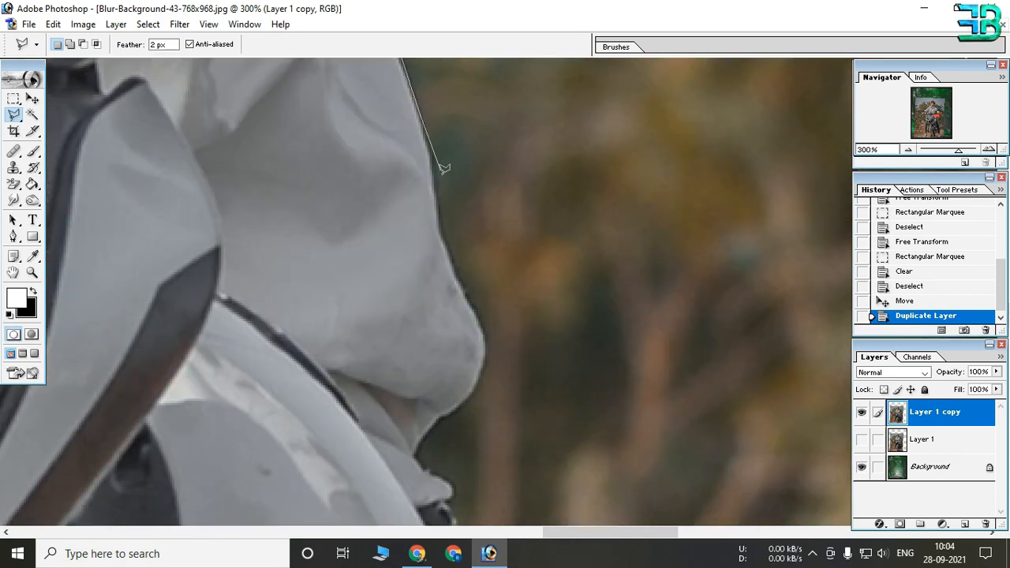
left_click(486, 345)
left_click_drag(486, 346, 412, 173)
left_click(409, 199)
left_click(397, 222)
left_click(360, 247)
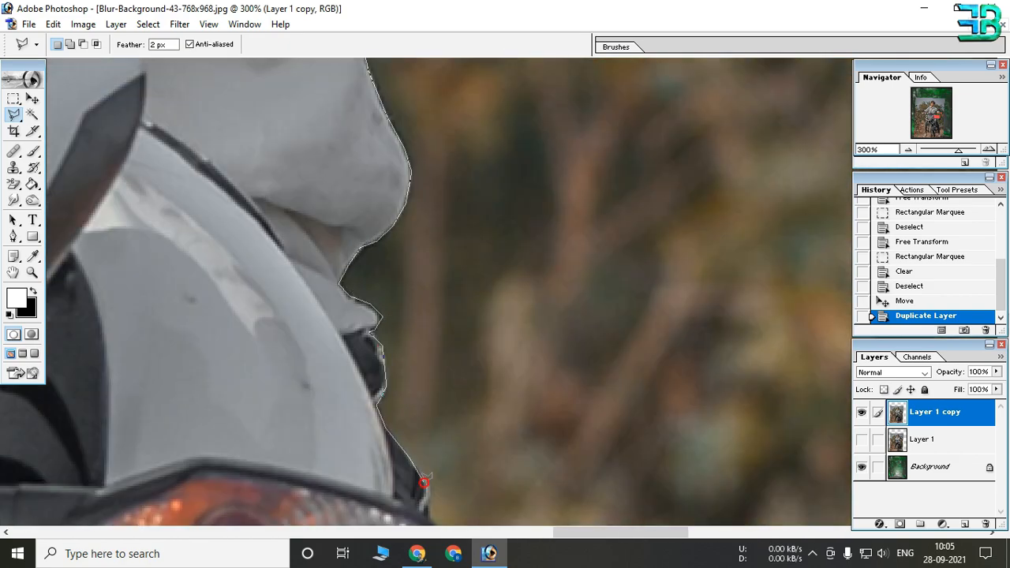
Continue the lasso outline from the shirt hem past the right turn signal to the trouser leg
left_click_drag(423, 475, 289, 224)
left_click(296, 254)
left_click(323, 302)
left_click(427, 434)
left_click_drag(427, 434, 264, 184)
left_click(314, 234)
left_click(363, 415)
left_click_drag(363, 415, 218, 137)
Trace the lasso outline down the outer edge of the right trouser leg
mouse_move(313, 452)
left_mouse_down()
mouse_move(241, 195)
mouse_move(296, 150)
left_mouse_up()
left_click(272, 348)
left_click(326, 361)
left_click(361, 382)
left_click(356, 462)
left_click_drag(382, 502, 319, 218)
left_click(331, 281)
left_click_drag(388, 491, 306, 130)
left_click(368, 487)
left_click(320, 418)
Trace the lasso outline around the right trouser cuff, down the ankle, around the lace loop and along the shoe
left_click_drag(322, 497, 289, 201)
left_click(295, 360)
left_click(256, 370)
left_click_drag(264, 471, 186, 181)
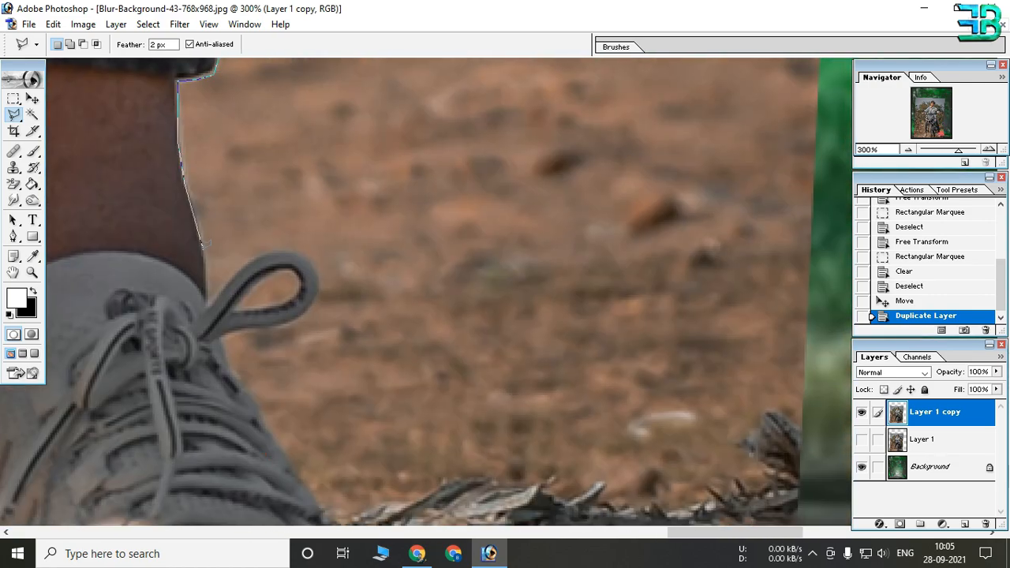
left_click(228, 332)
left_click_drag(264, 415, 183, 199)
left_click(240, 296)
left_click(346, 385)
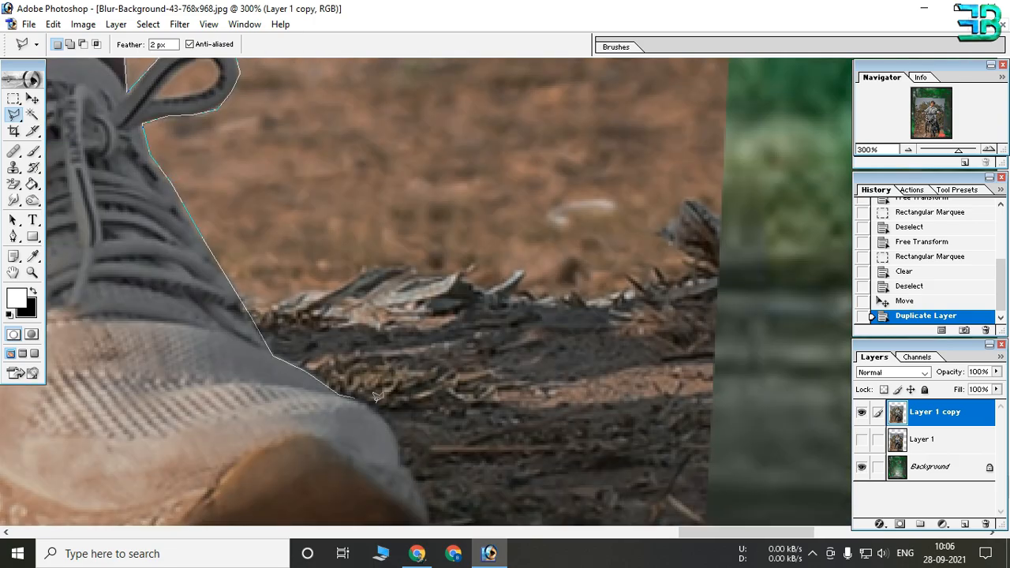
Trace the lasso outline around the right shoe's toe and along the sole to the heel
left_click(402, 431)
left_click_drag(401, 431, 300, 153)
left_click(348, 253)
left_click_drag(329, 246, 704, 237)
left_click(552, 259)
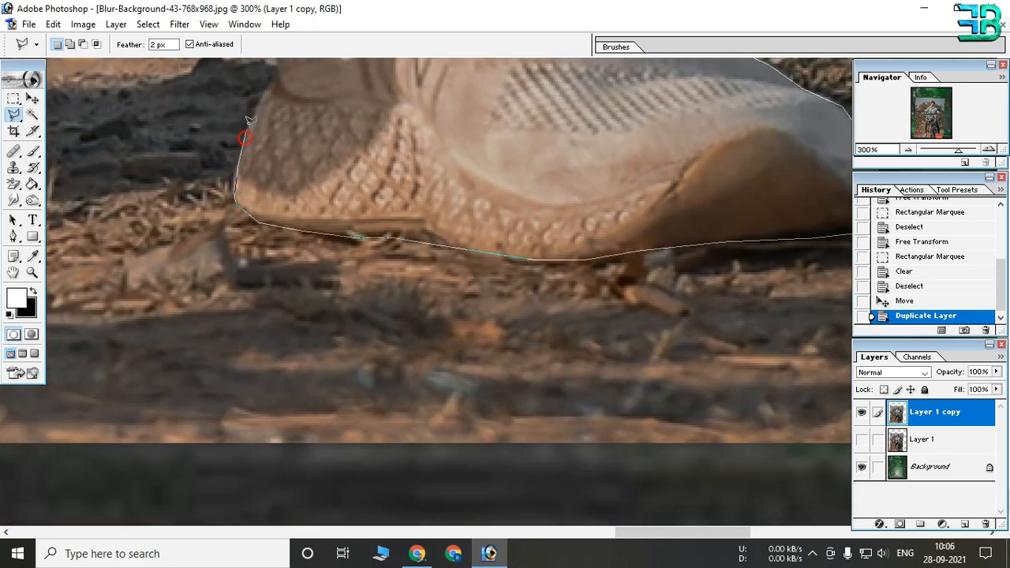
left_click(245, 131)
Trace the lasso outline up the inner side of the right shoe and ankle to the trouser cuff
left_click(276, 76)
left_click_drag(276, 75, 289, 257)
left_click(289, 229)
left_click(311, 186)
left_click(327, 85)
left_click_drag(328, 85, 339, 303)
left_click(340, 253)
left_click_drag(367, 79, 422, 339)
left_click(404, 237)
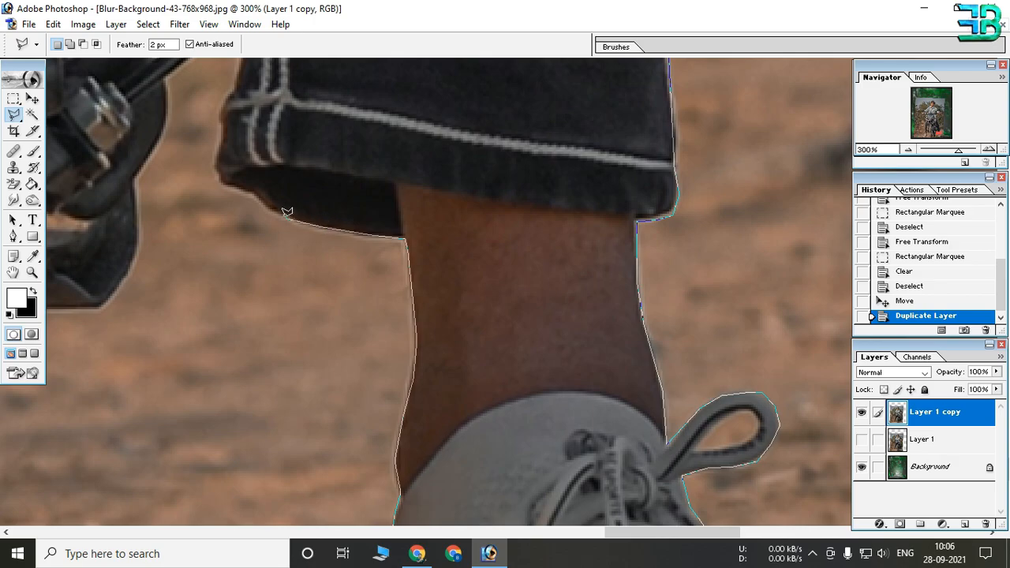
Continue the lasso outline around the inner trouser cuff and onto the motorcycle's lower parts
left_click_drag(236, 77, 250, 319)
left_click(270, 254)
left_click(180, 319)
left_click(150, 424)
left_click_drag(150, 424, 269, 216)
Trace the lasso outline down the side and around the bottom of the rear tyre
left_click(225, 341)
mouse_move(118, 315)
left_mouse_down()
mouse_move(160, 305)
mouse_move(343, 327)
left_mouse_up()
left_click(289, 403)
mouse_move(261, 458)
left_mouse_down()
mouse_move(319, 78)
mouse_move(452, 295)
left_mouse_up()
left_click_drag(214, 379, 521, 356)
left_click(436, 346)
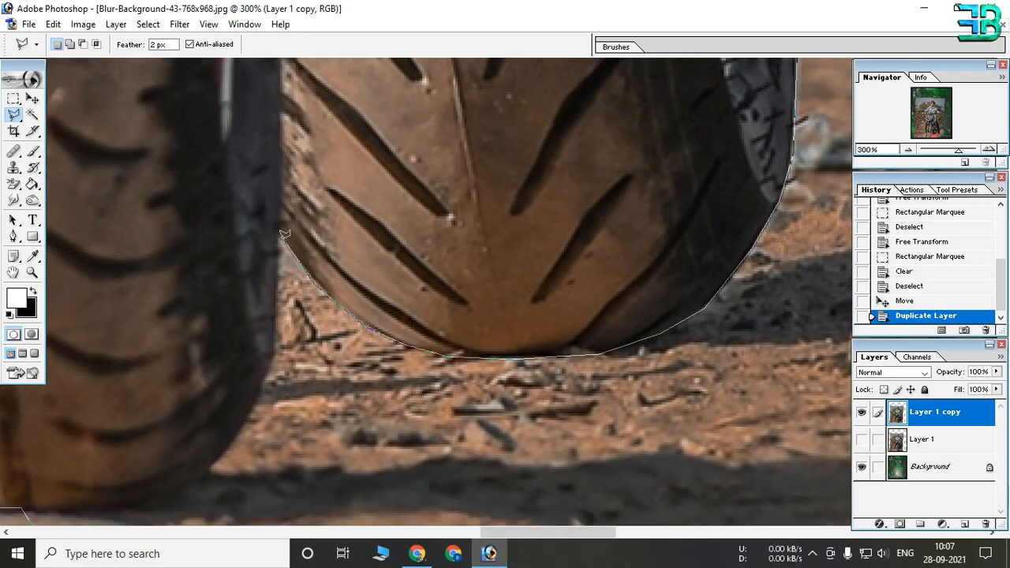
Trace the lasso outline down the side and along the bottom of the front tyre
left_click(288, 347)
left_click_drag(272, 395, 501, 269)
left_click(481, 306)
left_click(427, 359)
left_click(267, 378)
Carry the lasso outline around the outside of the image and close it to select the surrounding background
scroll(325, 358, "down", 8)
left_click(439, 464)
left_click(513, 429)
left_click(530, 135)
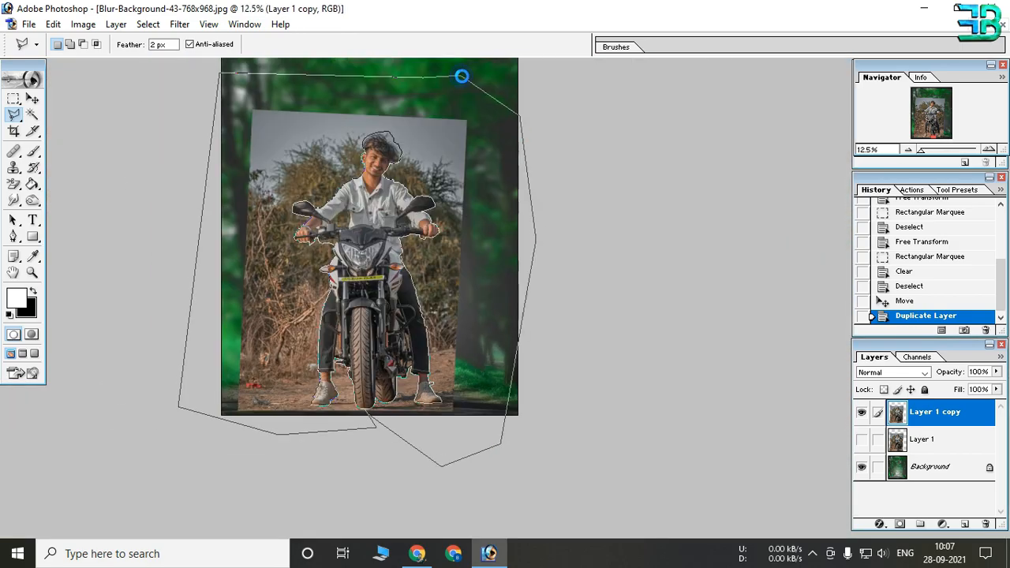
double_click(463, 71)
Begin adding the gap between the left arm and the torso to the selection, tracing down the shirt's edge
scroll(355, 181, "up", 8)
left_click_drag(503, 179, 363, 215)
left_click(543, 243, "shift")
left_click(512, 353)
left_click(559, 348)
left_click_drag(593, 472, 505, 221)
left_click(497, 336)
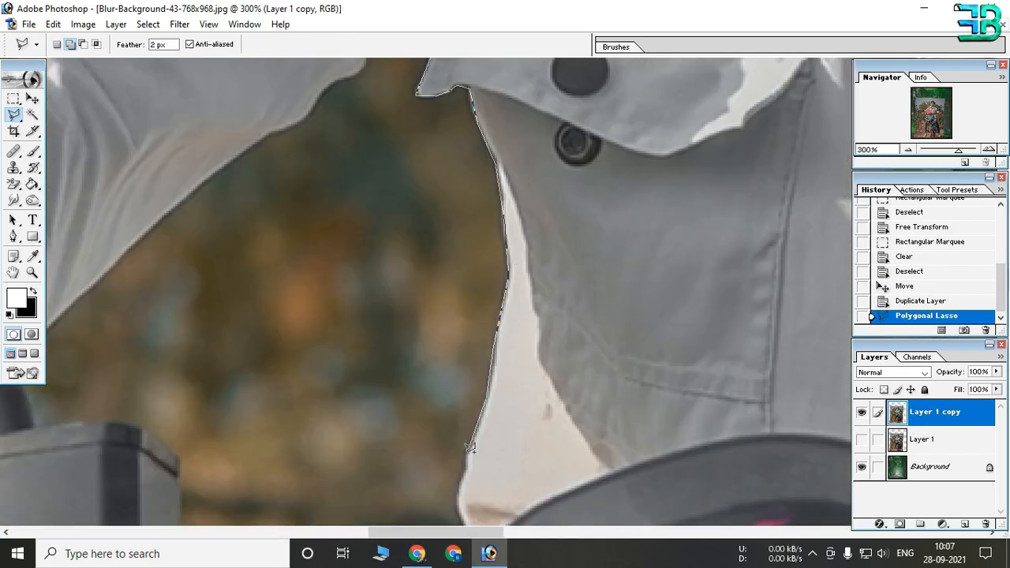
left_click_drag(472, 444, 459, 235)
Trace the lower edge of the gap between the left arm and the torso along the motorcycle parts
left_click(398, 352)
left_click(365, 311)
left_click(168, 327)
left_click(166, 237)
left_click(129, 209)
left_click_drag(88, 207, 361, 241)
Trace the gap's edge up the underside of the left sleeve and close the added selection at the armpit
left_click(273, 187)
left_click_drag(339, 131, 195, 434)
left_click(251, 381)
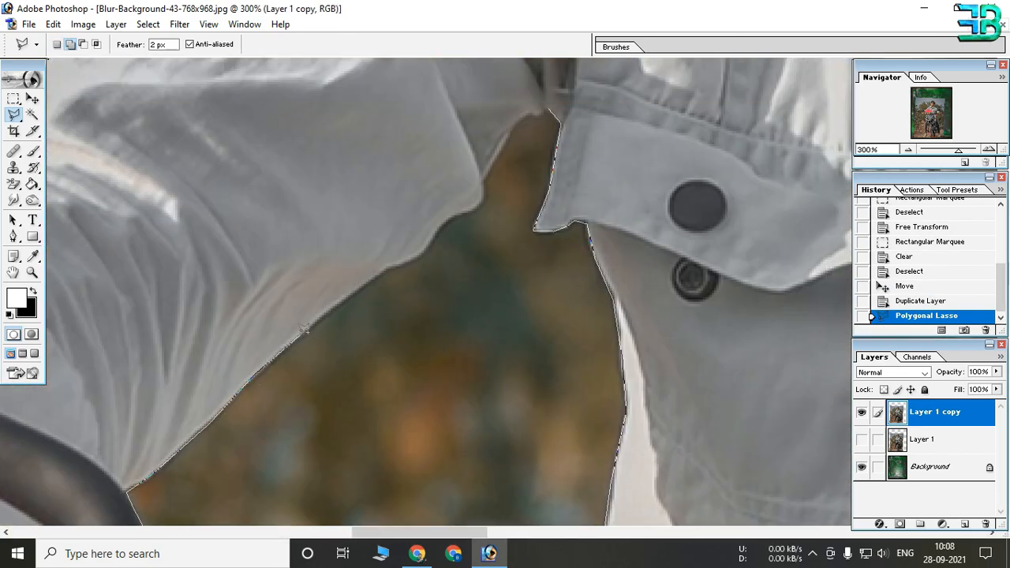
left_click(508, 132)
left_click(549, 110)
Add the background gap between the left forearm, the bracelet and the handlebar controls to the selection
key("ctrl+minus")
left_click_drag(475, 352, 481, 144)
left_click_drag(237, 245, 730, 146)
key("ctrl+plus")
left_click(541, 214, "shift")
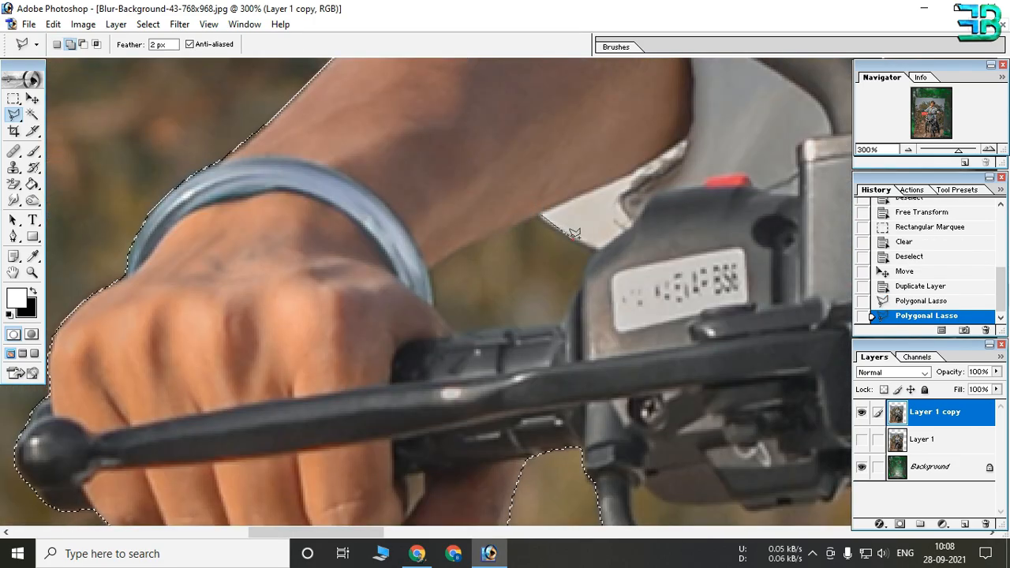
left_click(433, 303)
left_click(432, 265)
left_click(541, 214)
Add the background area between the left handlebar and the cable below it to the selection
mouse_move(577, 272)
left_mouse_down()
mouse_move(323, 131)
mouse_move(116, 45)
left_mouse_up()
left_click(171, 259)
left_click(213, 274)
left_click(278, 275)
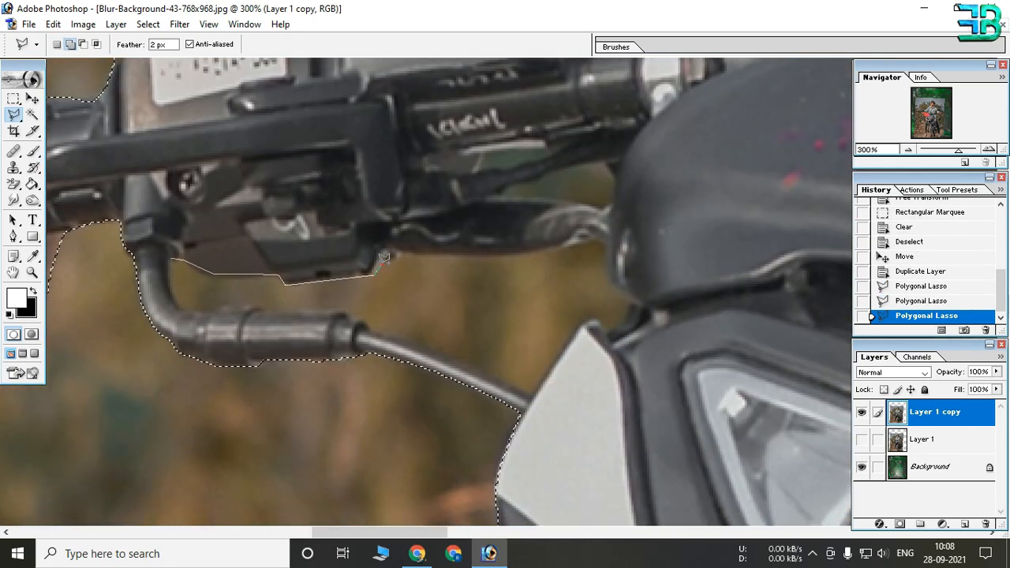
left_click(175, 296)
left_click(171, 259)
Add the two small gaps between the left handlebar and its cables to the selection
left_click_drag(510, 207, 313, 266)
left_click(340, 240, "shift")
left_click(412, 259)
left_click(340, 239)
left_click(338, 213, "shift")
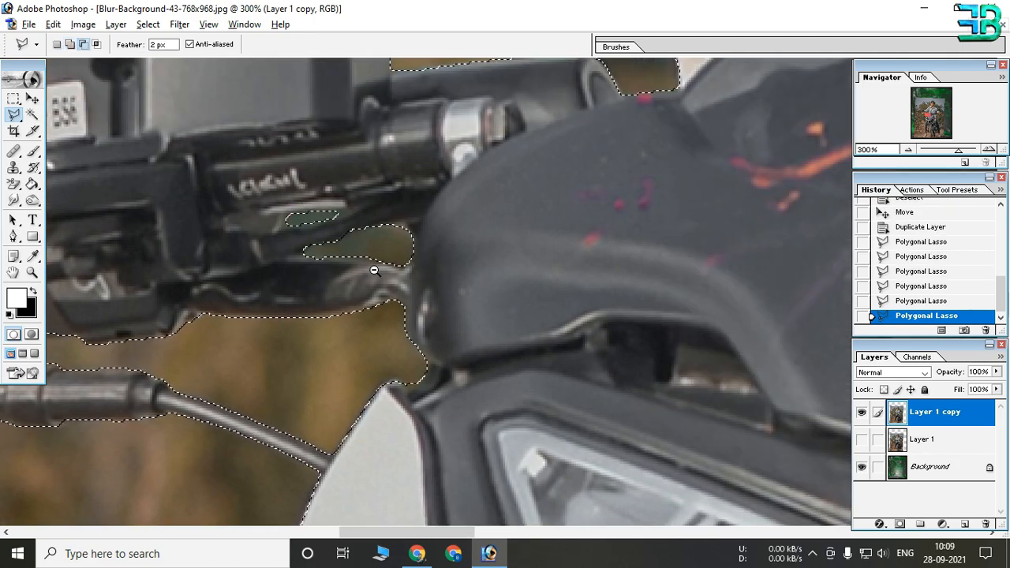
Add the background gap between the trouser leg's inner seam and the front fork, above the orange reflector, to the selection
key("ctrl+minus")
left_click_drag(711, 379, 618, 104)
left_click_drag(426, 466, 490, 111)
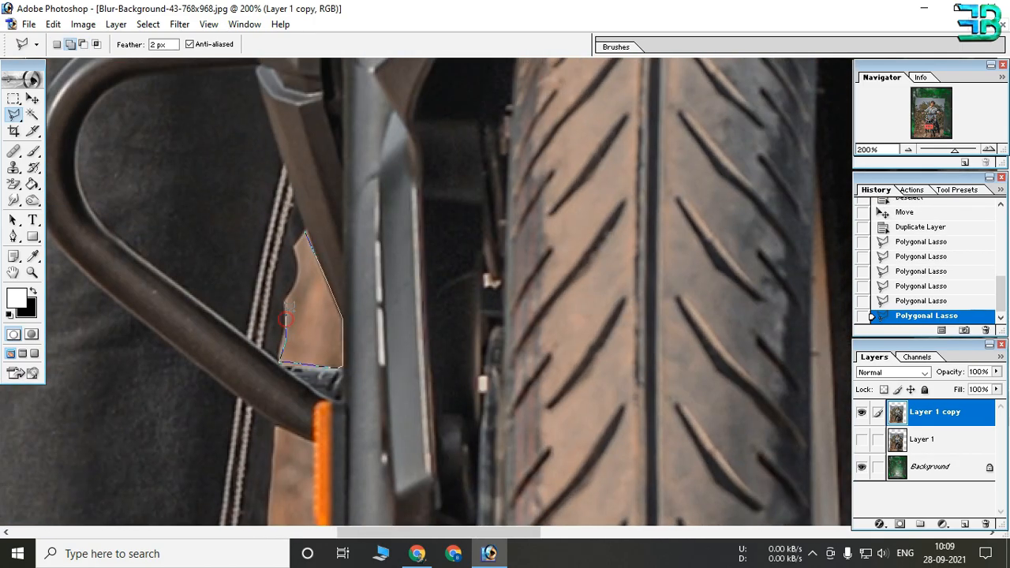
left_click(305, 232)
Add the background strip between the trouser leg and the orange reflector, below the crash guard, to the selection
left_click_drag(278, 423, 293, 241)
left_click(292, 243)
left_click(330, 257)
left_click_drag(330, 413, 245, 205)
left_click(252, 261)
left_click(276, 335)
left_click(203, 111)
Add a small background gap among the lower bike parts near the rear wheel to the selection
mouse_move(394, 480)
left_mouse_down()
mouse_move(435, 270)
mouse_move(244, 270)
left_mouse_up()
key("ctrl+plus")
left_click(455, 241)
left_click(491, 229)
left_click(507, 235)
left_click(499, 254)
left_click(456, 329)
left_click(455, 242)
Add the neighbouring background gaps between the lower frame parts below the ribbed footpeg to the selection
left_click_drag(591, 343, 419, 233)
left_click(397, 172)
left_click(403, 181)
left_click(387, 251)
left_click(363, 294)
left_click(396, 171)
left_click(270, 202)
left_click(296, 194)
left_click(347, 190)
mouse_move(489, 170)
left_mouse_down()
mouse_move(309, 201)
mouse_move(250, 418)
left_mouse_up()
left_click(270, 202)
Add the small gap above the ribbed footpeg and the gap behind the frame bracket to the selection
left_click(254, 340, "shift")
left_click(282, 294)
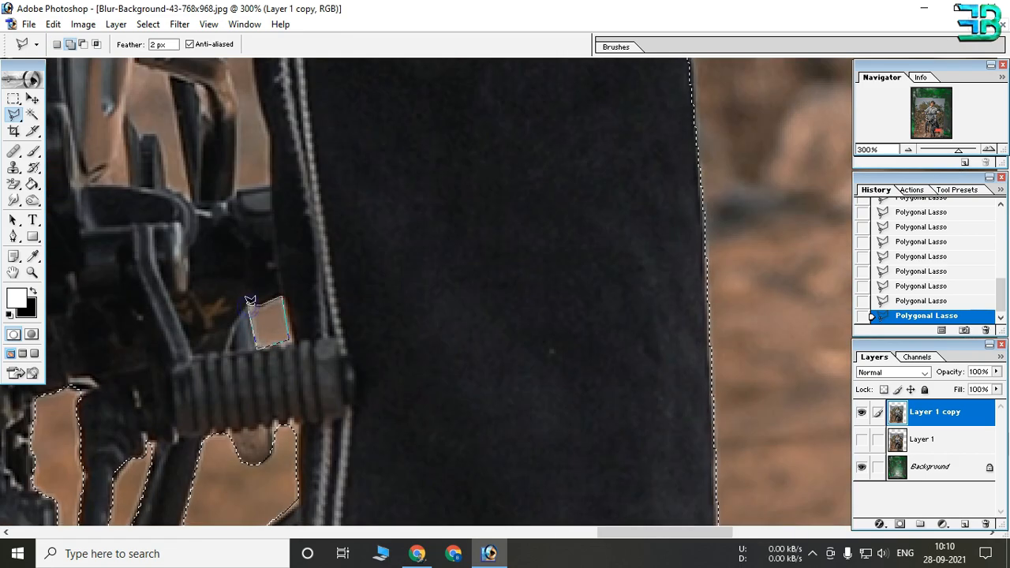
left_click(254, 339)
left_click_drag(256, 197, 418, 404)
left_click(290, 263, "shift")
left_click(285, 312)
left_click(290, 263)
Add the long narrow background gap between the bike frame and the trouser leg's inner edge to the selection
left_click_drag(344, 118, 228, 331)
left_click(183, 169, "shift")
left_click_drag(268, 474, 235, 224)
left_click(277, 349)
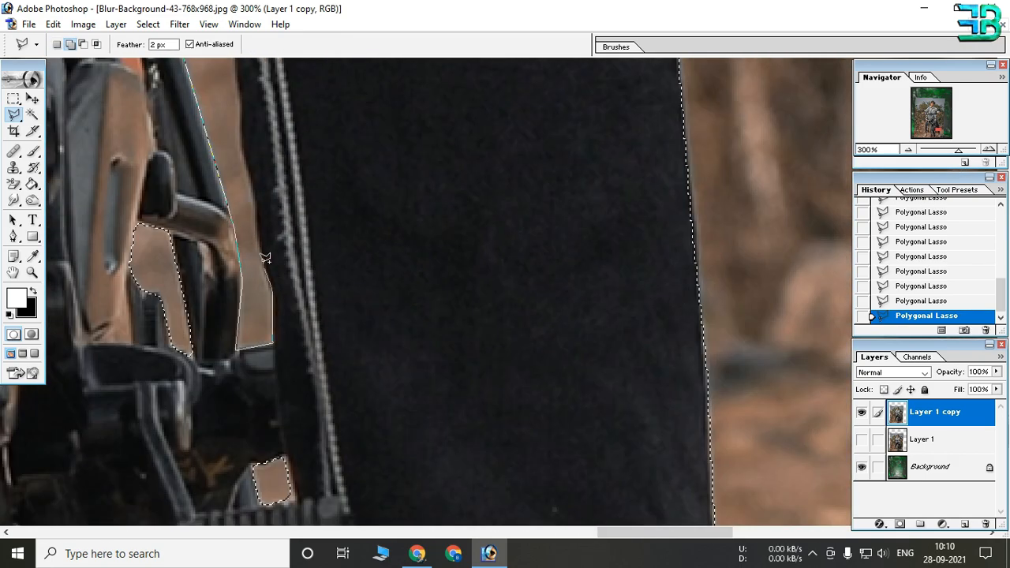
left_click_drag(235, 87, 289, 310)
left_click(275, 175)
left_click(203, 142)
Add the triangular background gap under the crash guard, beside the trouser seam, to the selection
left_click_drag(269, 250, 395, 268)
left_click_drag(379, 466, 327, 214)
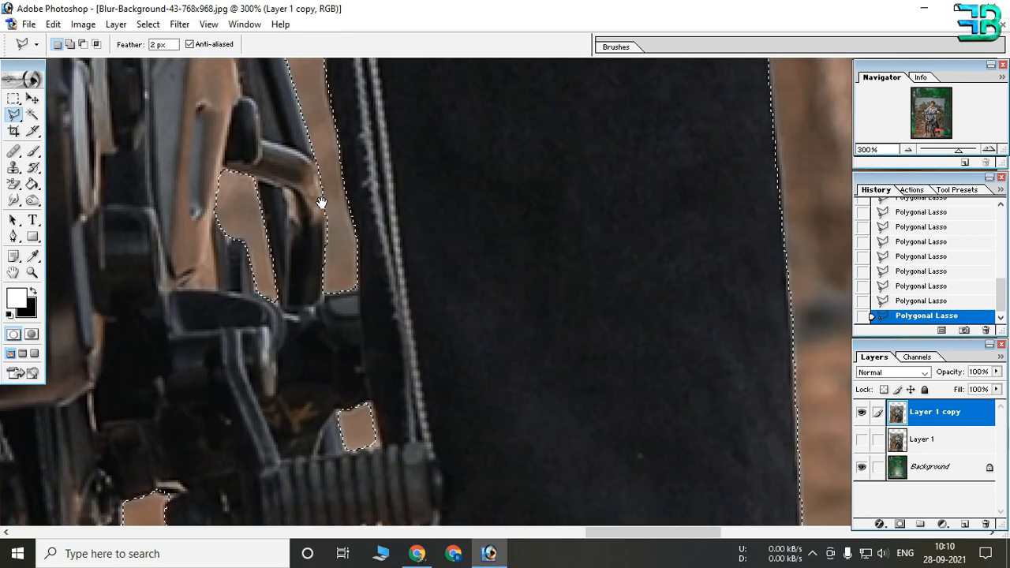
left_click(327, 214, "alt")
left_click(372, 343, "alt")
left_click_drag(395, 91, 534, 167)
left_click(309, 170)
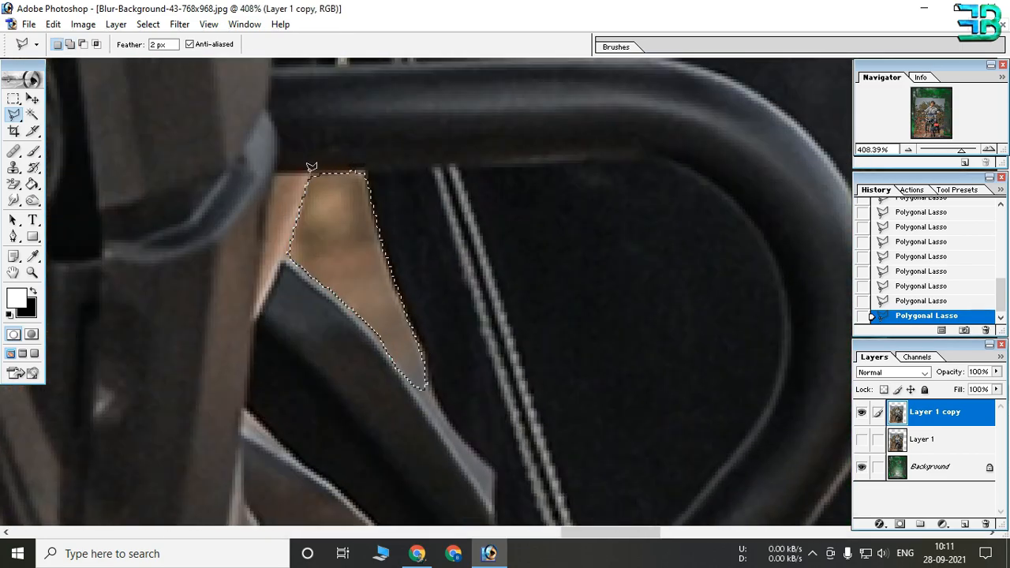
Trace the background gap between the shirt pocket, the sleeve and the mirror stem for the selection
key("ctrl+0")
left_click(485, 95, "ctrl")
left_click(363, 209, "ctrl")
left_click(338, 209)
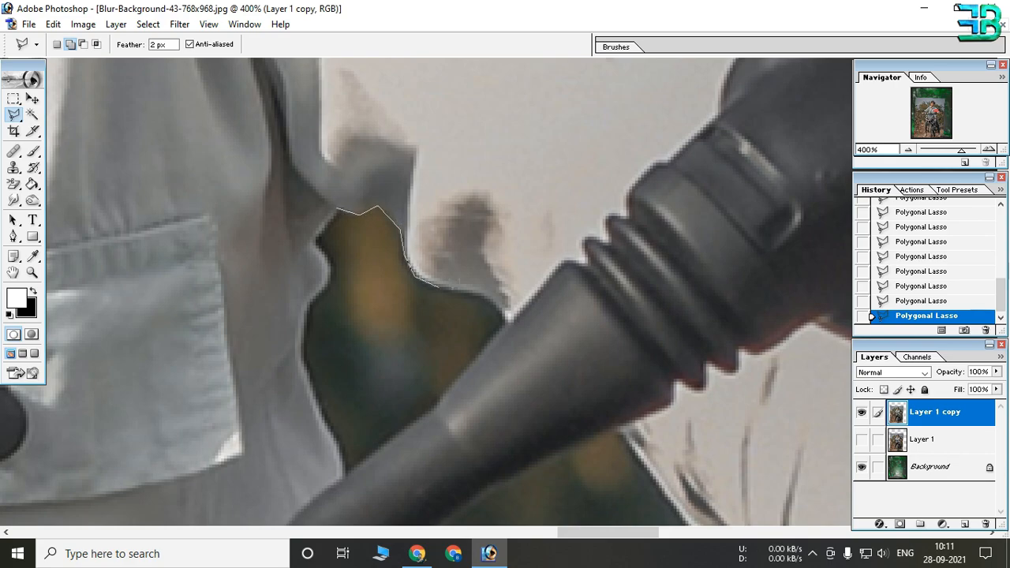
double_click(333, 273)
mouse_move(333, 272)
left_mouse_down()
mouse_move(474, 124)
mouse_move(331, 316)
left_mouse_up()
Add the background gap below the mirror stem, between the shirt sleeve and the handlebar controls, to the selection
left_click(294, 63)
left_click(306, 140)
left_click(378, 164)
left_click(254, 190)
left_click(218, 111)
left_click_drag(218, 110, 360, 279)
left_click(197, 191)
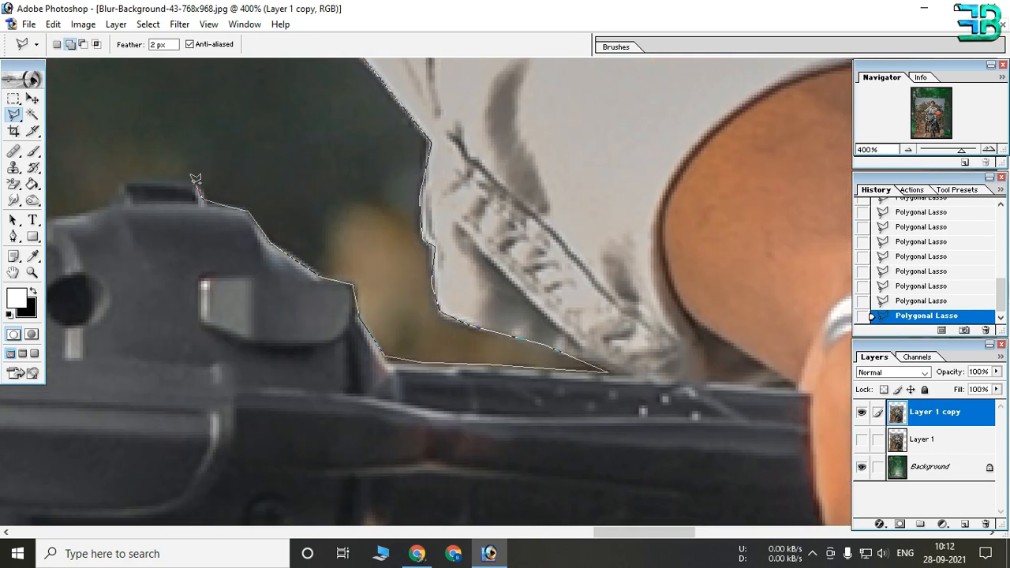
left_click(90, 209)
left_click_drag(91, 209, 425, 222)
Delete the selected background from Layer 1 copy and deselect
left_click(287, 290, "alt")
left_click(287, 291, "alt")
key("ctrl+0")
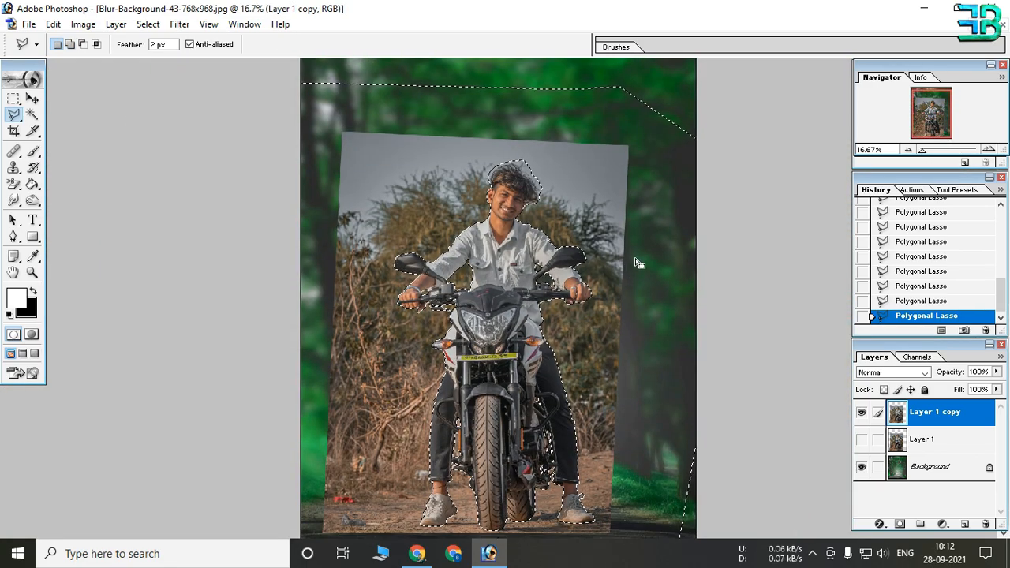
key("Delete")
key("ctrl+d")
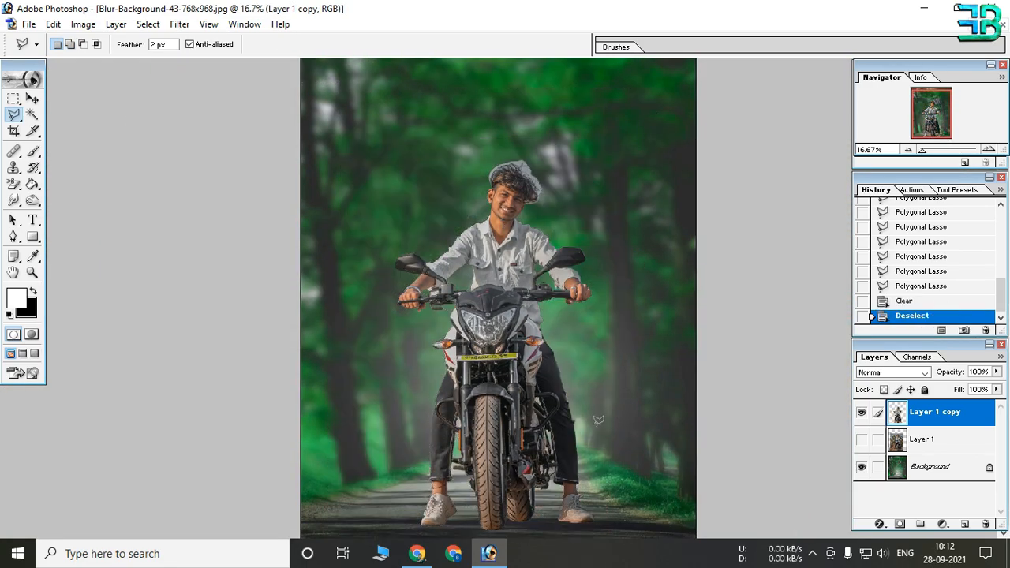
Erase the grey background fringe along the left side of the hair with the Background Eraser
left_click_drag(516, 189, 543, 229)
left_click_drag(450, 174, 462, 248)
left_click(462, 247, "ctrl")
left_click_drag(437, 316, 298, 202)
left_click_drag(431, 205, 458, 263)
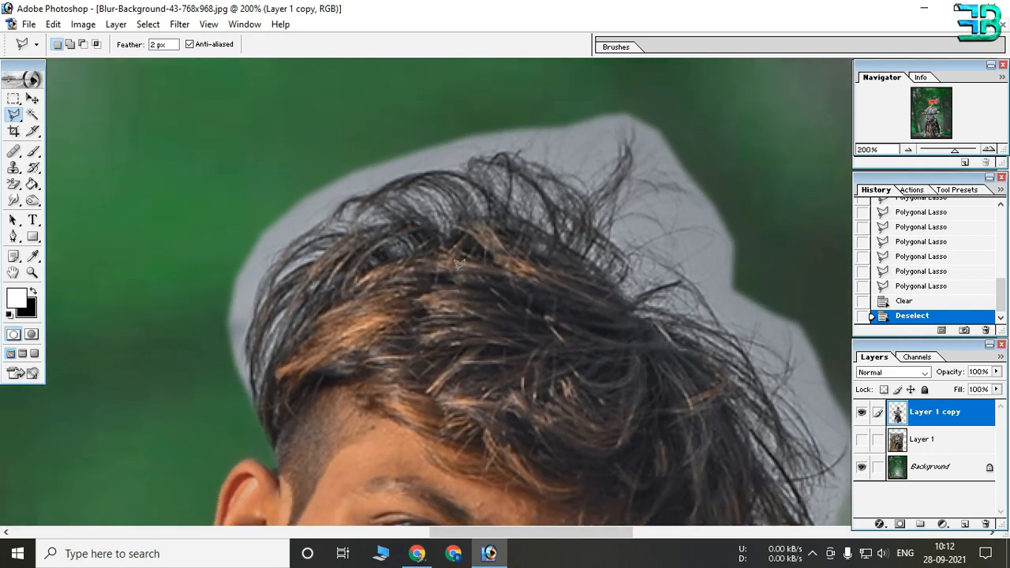
left_click(13, 184)
mouse_move(249, 385)
left_mouse_down()
mouse_move(434, 162)
mouse_move(659, 146)
mouse_move(632, 236)
mouse_move(266, 214)
mouse_move(257, 371)
left_mouse_up()
key("ctrl+z")
left_click_drag(251, 367, 466, 170)
Erase the remaining grey fringe above the hair and down its right side with the Background Eraser
left_click(633, 128)
left_click(616, 124)
left_click(617, 126)
left_click_drag(703, 244, 535, 123)
left_click_drag(556, 153, 669, 415)
mouse_move(627, 489)
left_mouse_down()
mouse_move(463, 233)
mouse_move(364, 254)
mouse_move(355, 230)
left_mouse_up()
left_click(521, 268, "alt")
left_click(521, 268, "alt")
left_click(521, 268, "alt")
left_click(520, 268, "alt")
left_click(520, 268, "alt")
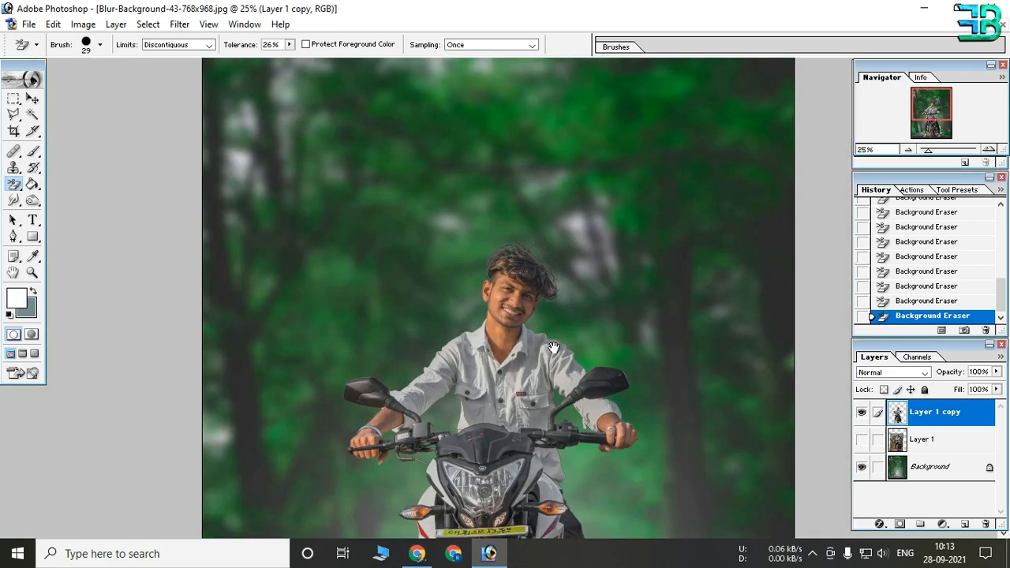
Create a new layer beneath Layer 1 copy and name it Shadow
left_click_drag(570, 333, 573, 260)
left_click(586, 248, "alt")
left_click(574, 246, "alt")
left_click(553, 247, "ctrl")
scroll(621, 278, "down", 1)
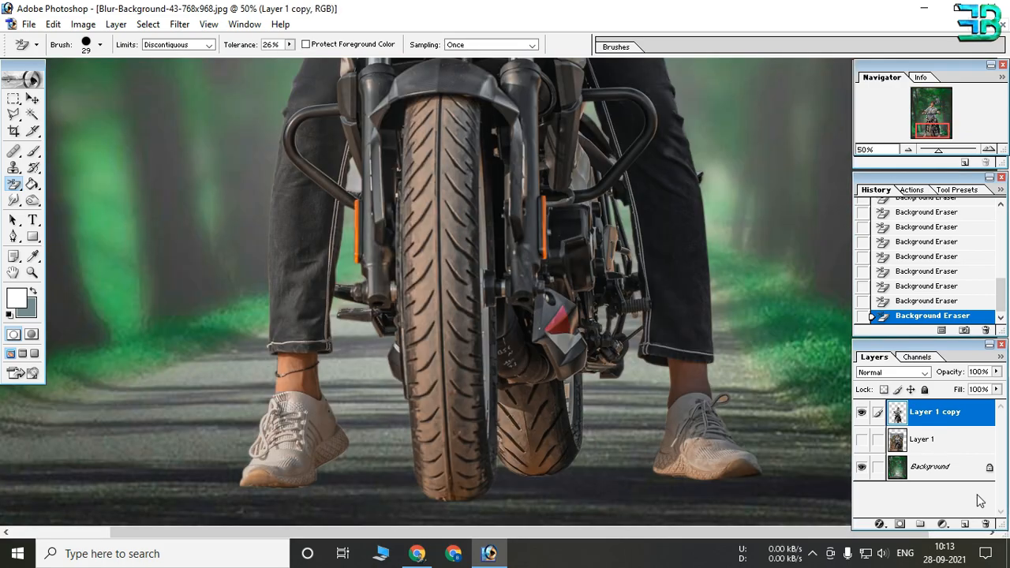
left_click(964, 524)
left_click_drag(940, 420, 943, 463)
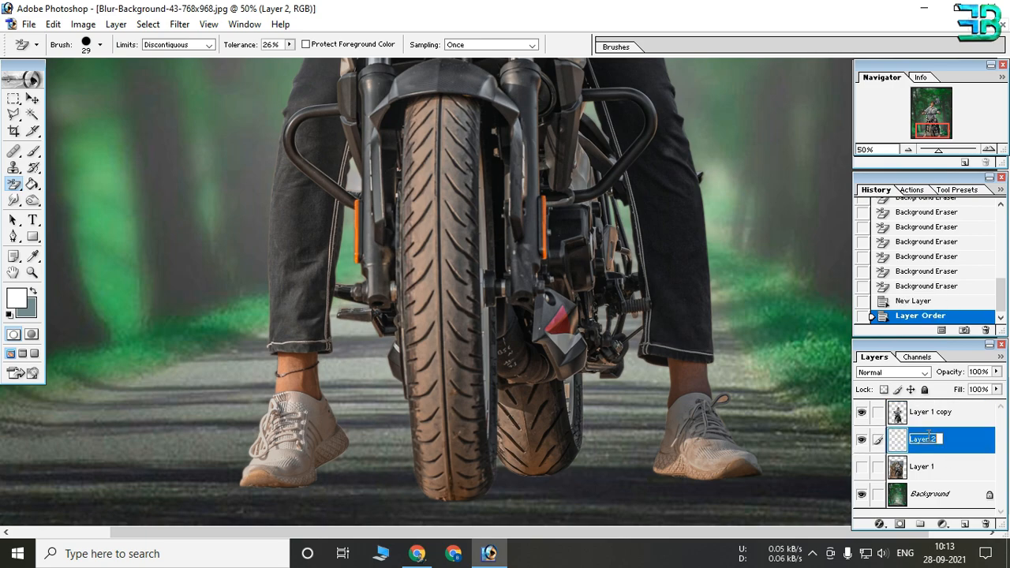
key("Return")
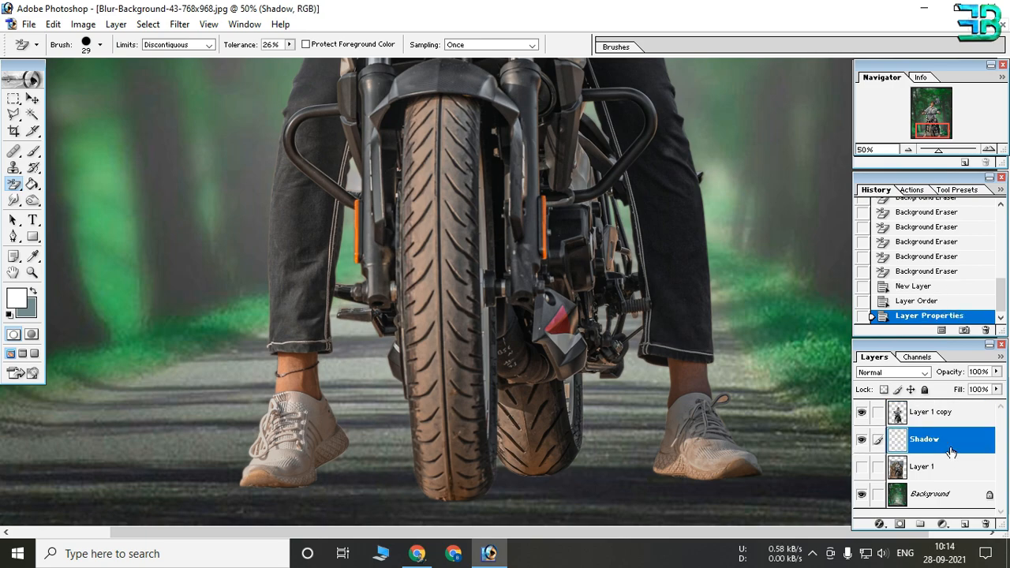
Outline a thin shadow area on the road from the left shoe's sole to the front tyre with the Polygonal Lasso
key("l")
left_click(308, 456, "ctrl")
left_click(255, 489, "ctrl")
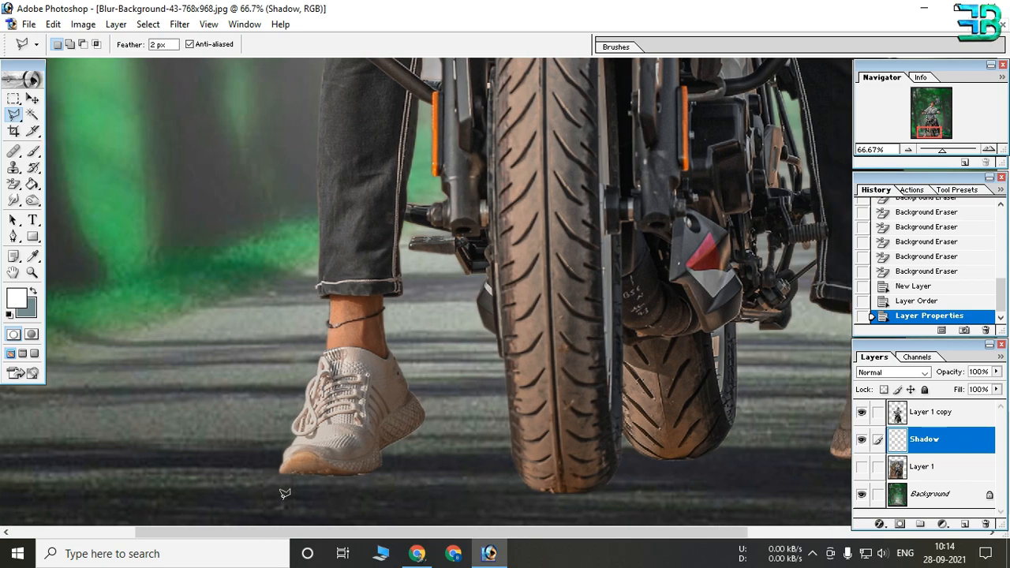
left_click(387, 461, "ctrl")
left_click_drag(128, 327, 170, 325)
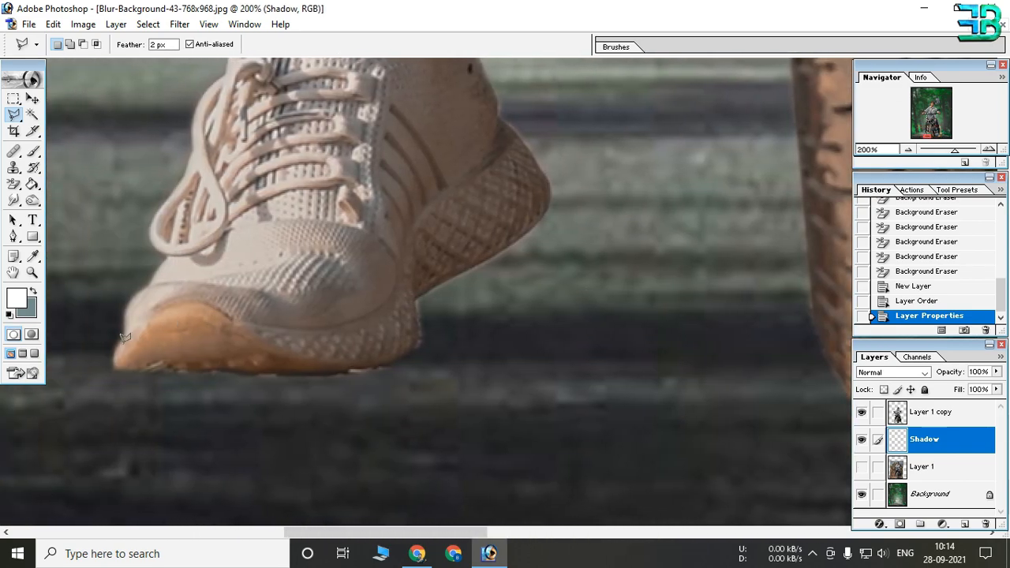
left_click(624, 312)
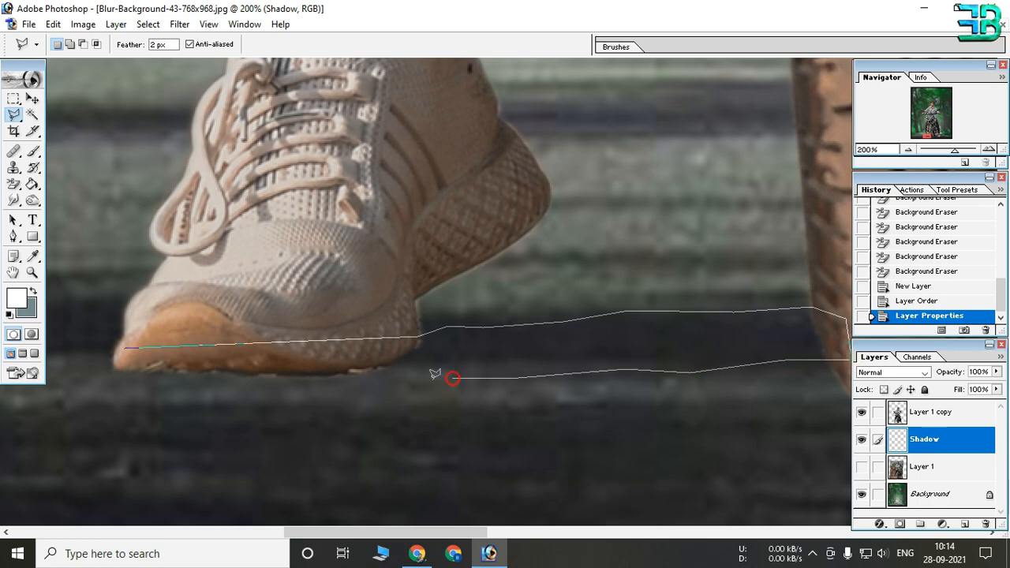
left_click(123, 348)
Paint the selected shadow area with a soft black brush at 8% flow
key("ctrl+minus")
key("ctrl+minus")
key("b")
key("d")
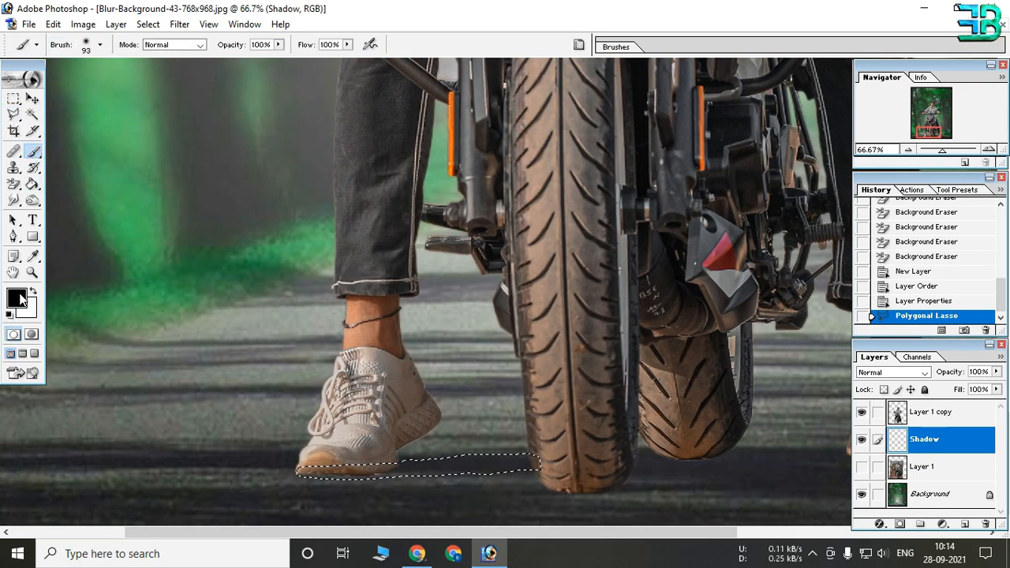
left_click(347, 45)
left_click(280, 59)
left_click(449, 464)
mouse_move(449, 464)
left_mouse_down()
mouse_move(394, 473)
mouse_move(536, 464)
left_mouse_up()
key("ctrl+d")
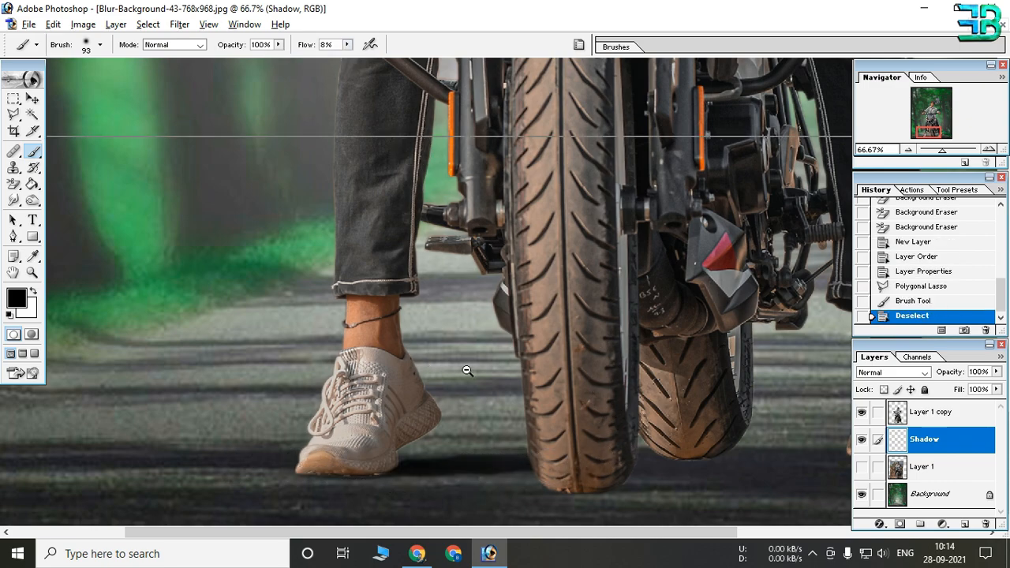
key("ctrl+minus")
key("ctrl+minus")
key("ctrl+z")
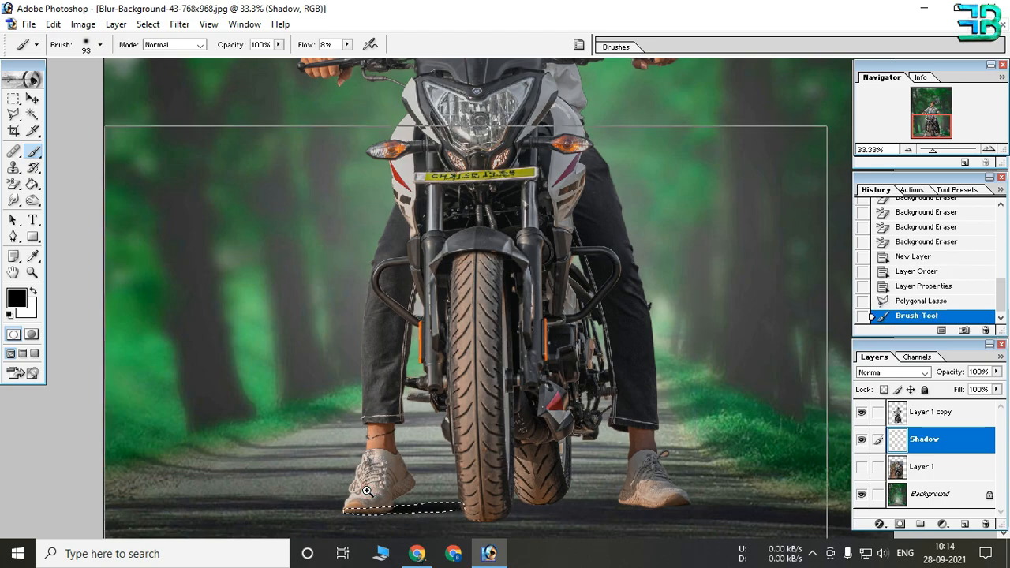
Nudge the shadow selection down, paint more black under the left shoe's sole, and deselect
key("ctrl+plus")
key("super")
key("super")
key("Down")
key("Down")
key("Down")
key("Down")
key("Down")
left_click_drag(302, 467, 398, 473)
key("Down")
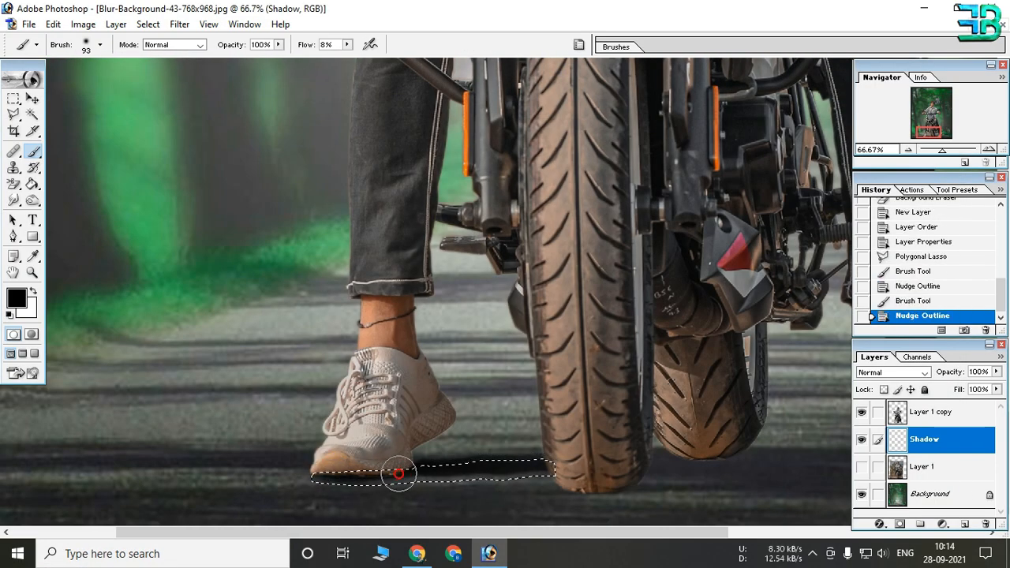
left_click_drag(318, 483, 371, 474)
key("ctrl+d")
Start a Polygonal Lasso outline for the right shoe's shadow, running from the sole along the road
key("ctrl+minus")
key("ctrl+minus")
key("ctrl+minus")
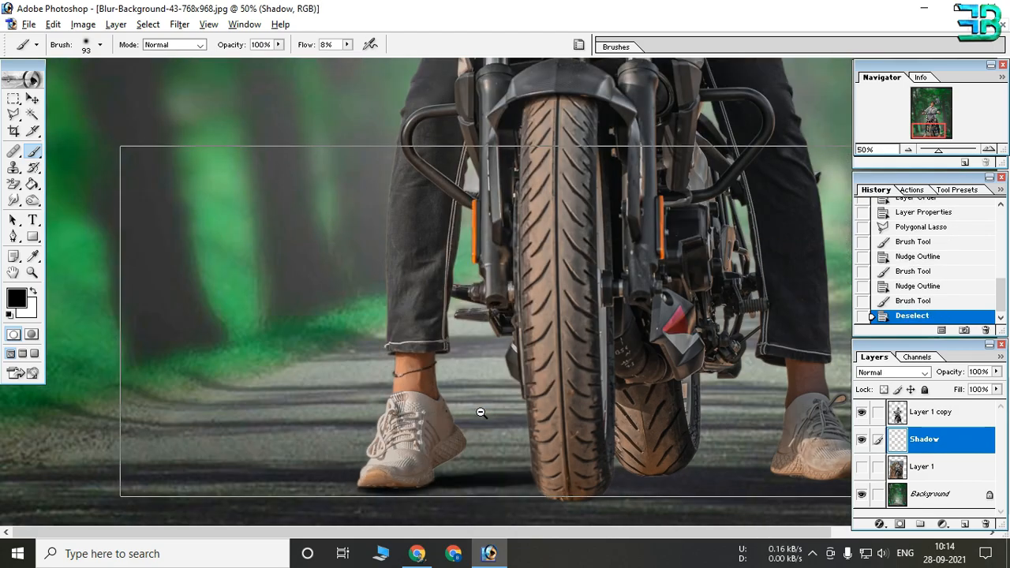
left_click(656, 470)
left_click(654, 478)
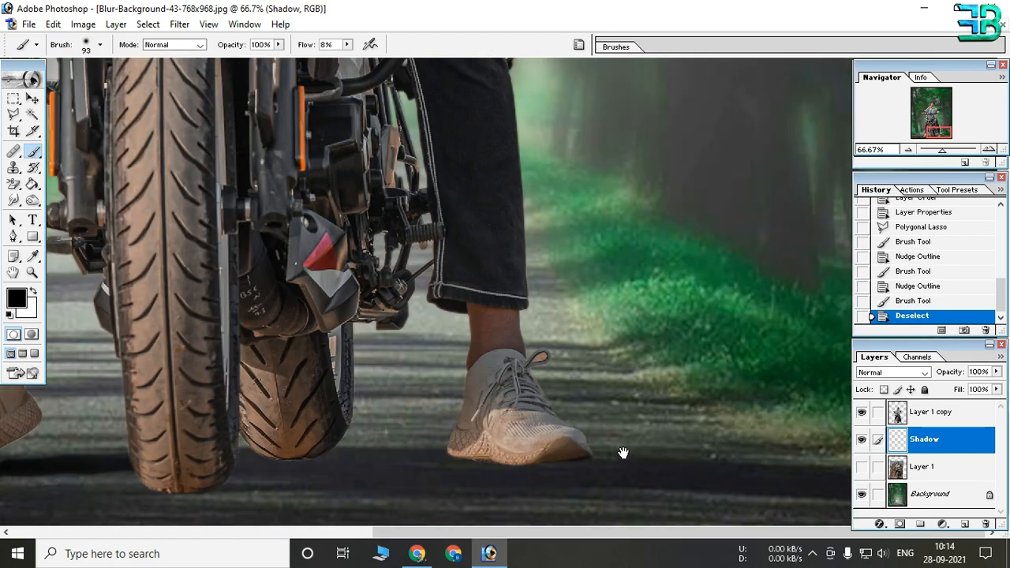
left_click(631, 458)
key("l")
key("ctrl+plus")
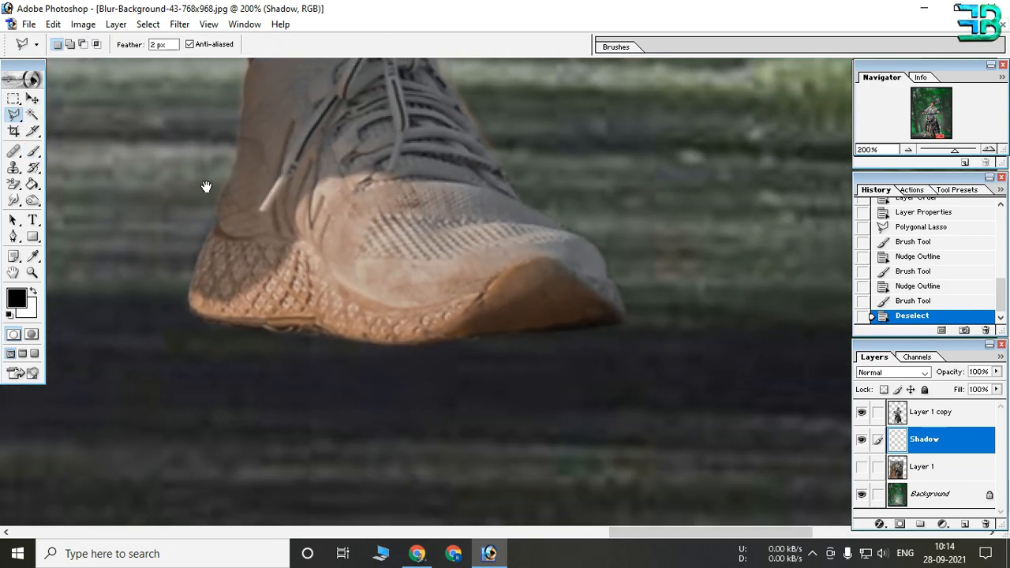
left_click_drag(777, 254, 380, 252)
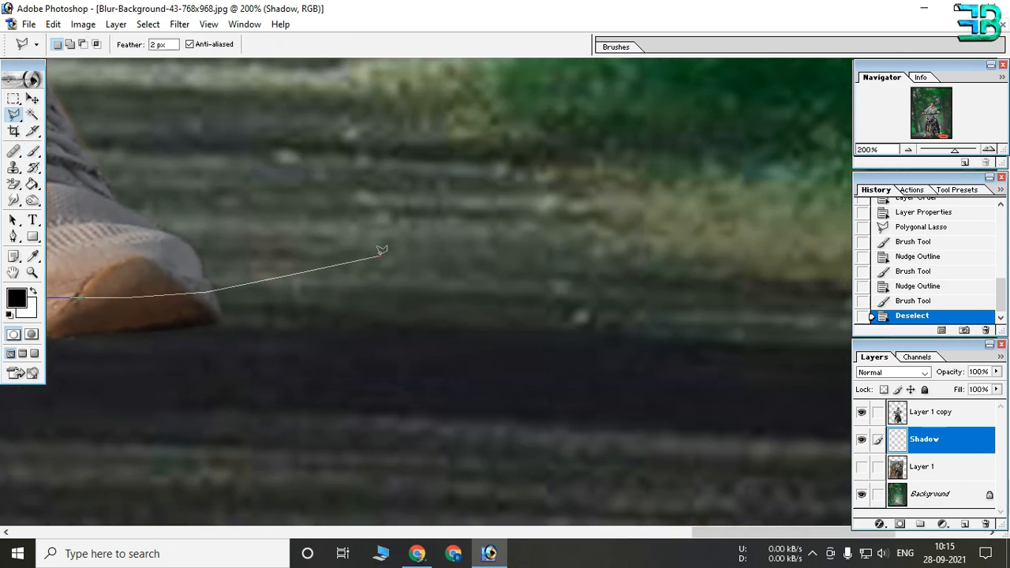
left_click(435, 384)
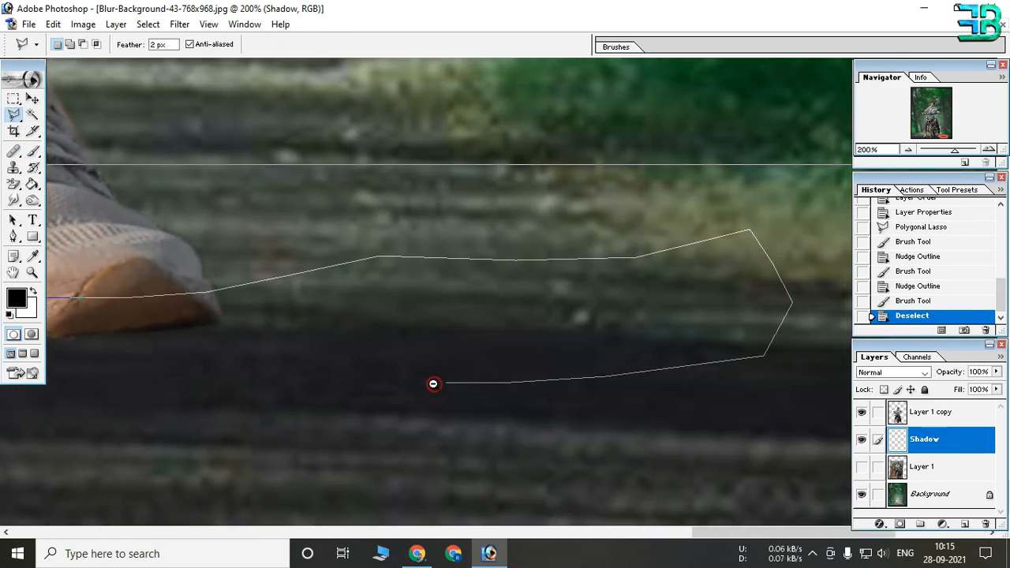
Extend the right shoe's shadow outline past the photo's right edge and close it back at the heel
key("ctrl+minus")
key("ctrl+minus")
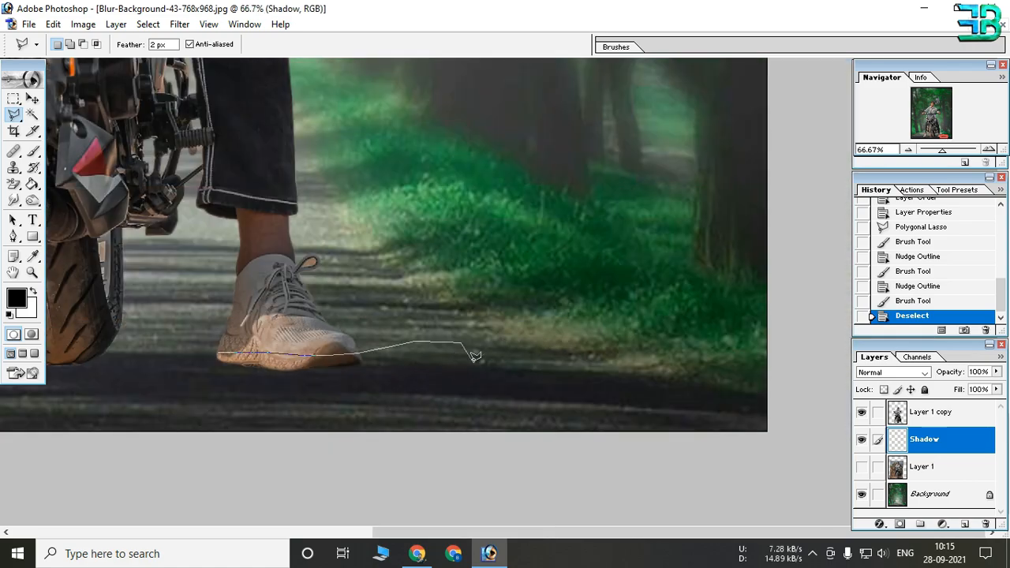
left_click(776, 412)
left_click(722, 413)
left_click(631, 406)
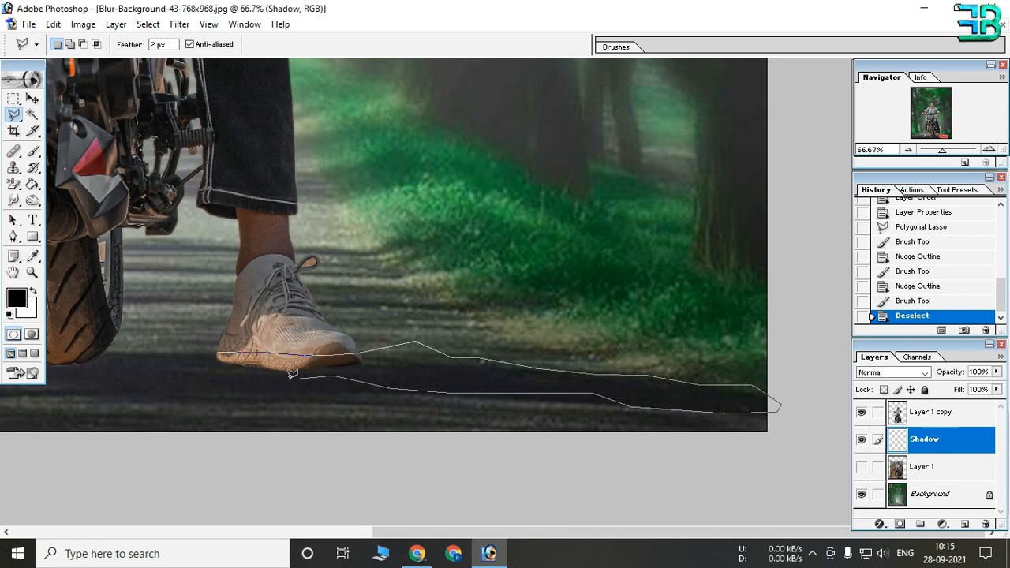
left_click(214, 350)
Paint black shadow inside the selection under the right shoe and deselect
key("ctrl+minus")
key("b")
key("ctrl+minus")
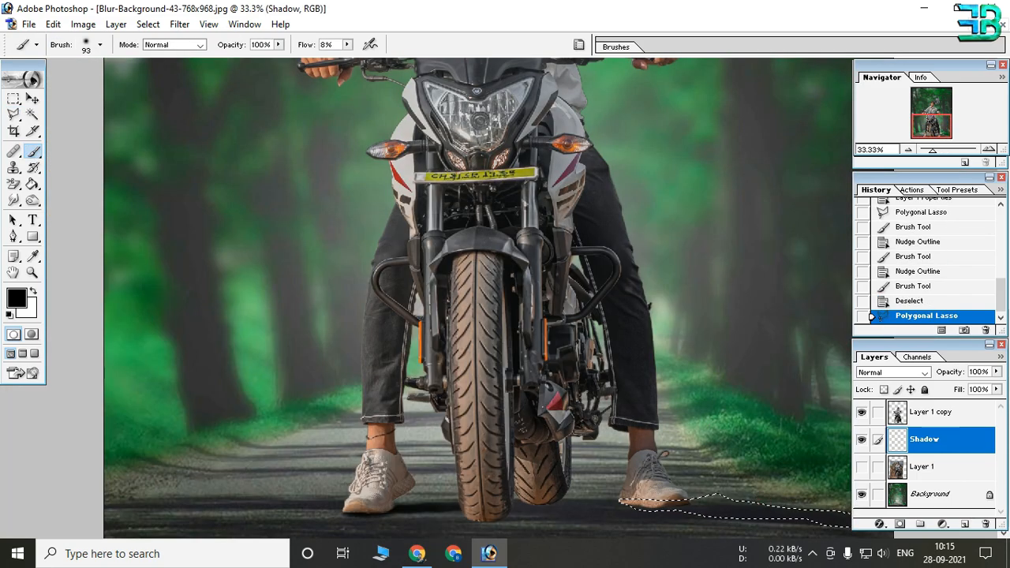
left_click(660, 500)
left_click(673, 506)
left_click(643, 505)
key("ctrl+d")
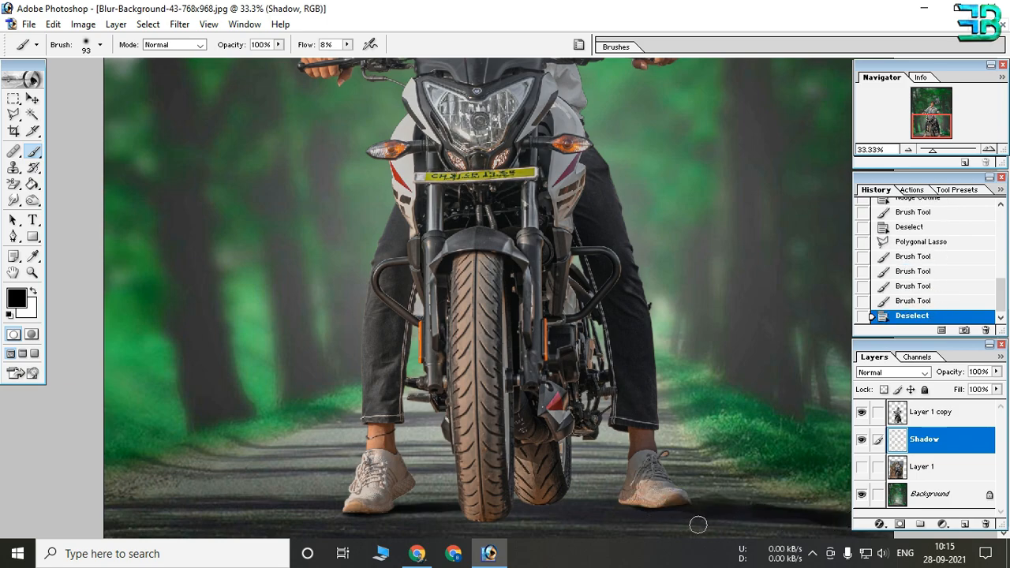
Deepen the shadow beneath the right shoe's sole and along the road beside it with the soft black brush
key("ctrl+plus")
key("ctrl+plus")
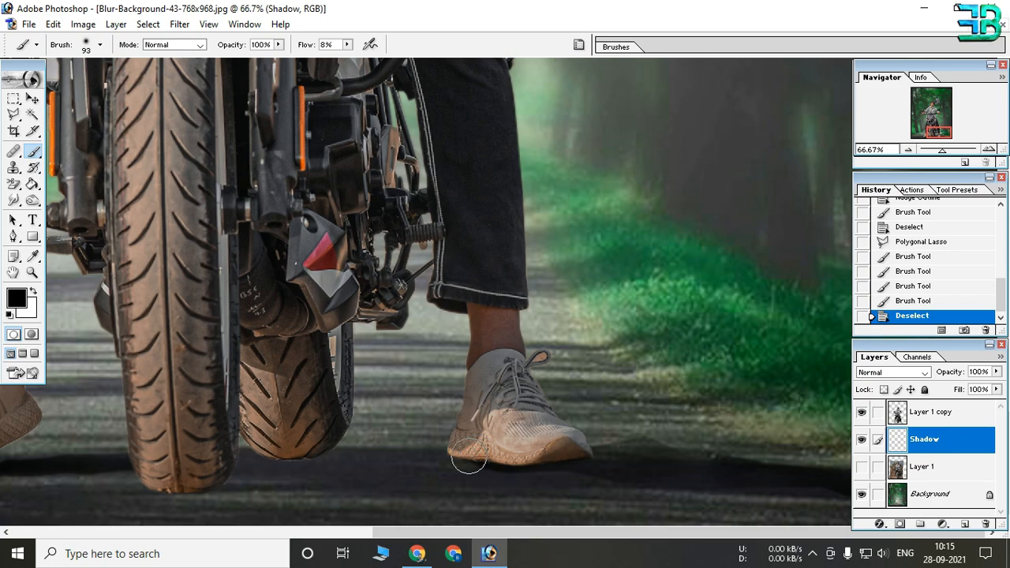
left_click_drag(468, 461, 533, 464)
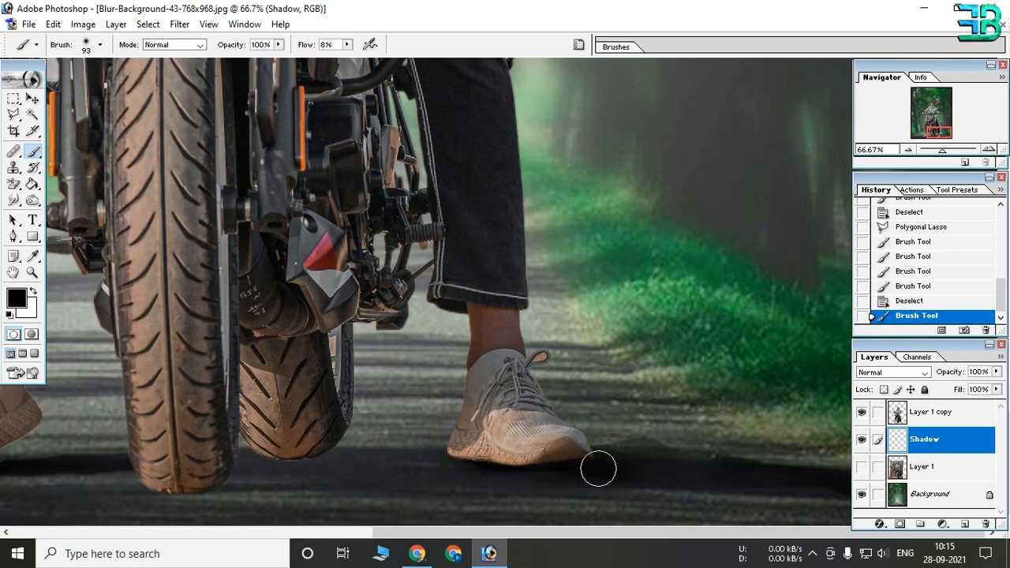
left_click_drag(598, 469, 827, 471)
key("ctrl+minus")
key("ctrl+minus")
left_click(611, 478, "ctrl")
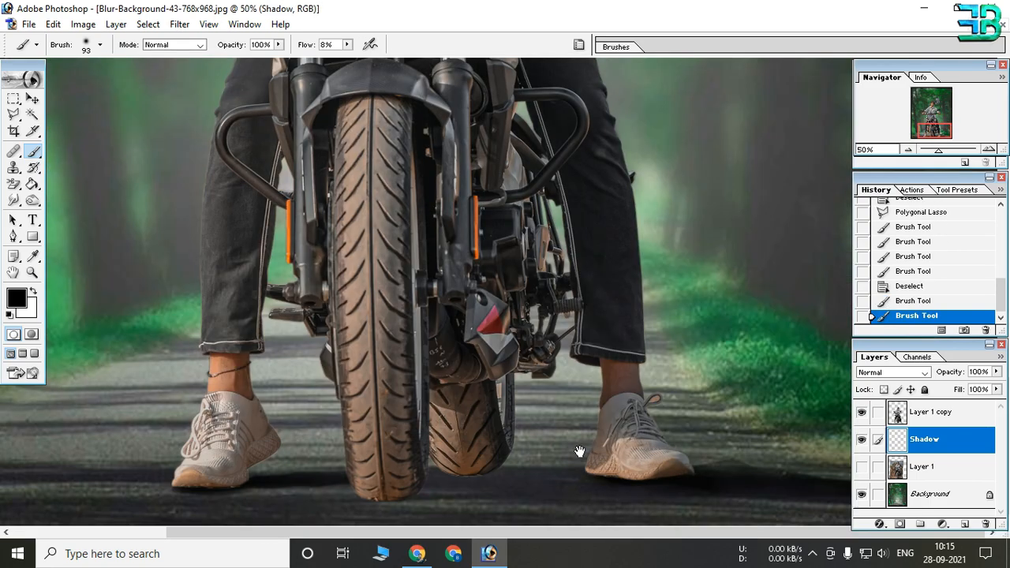
Outline the ground strip from the rear tyre to the right shoe with Polygonal Lasso, paint soft black shadow inside it, and deselect
left_click(14, 116)
left_click(509, 464, "ctrl")
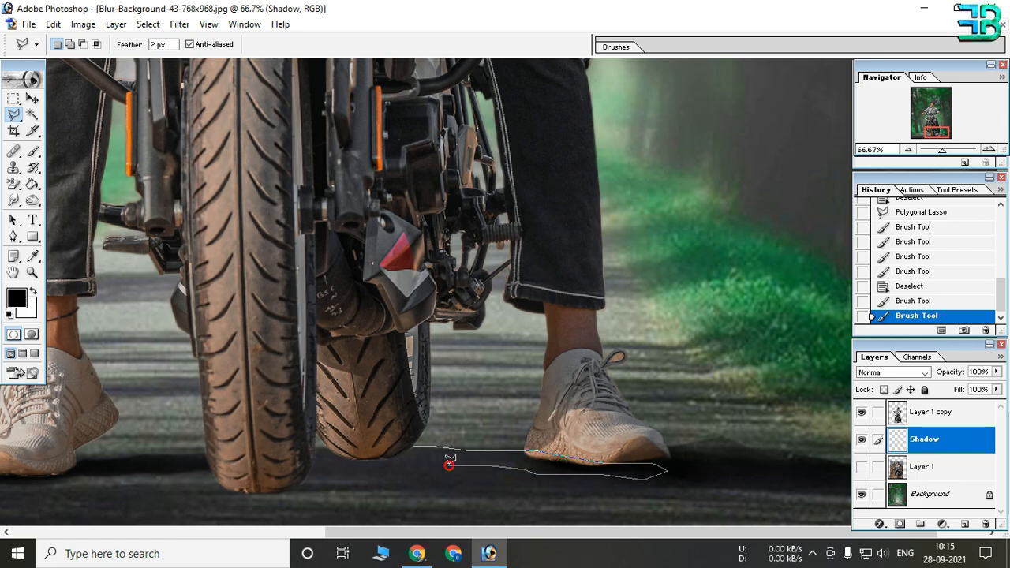
left_click(348, 433)
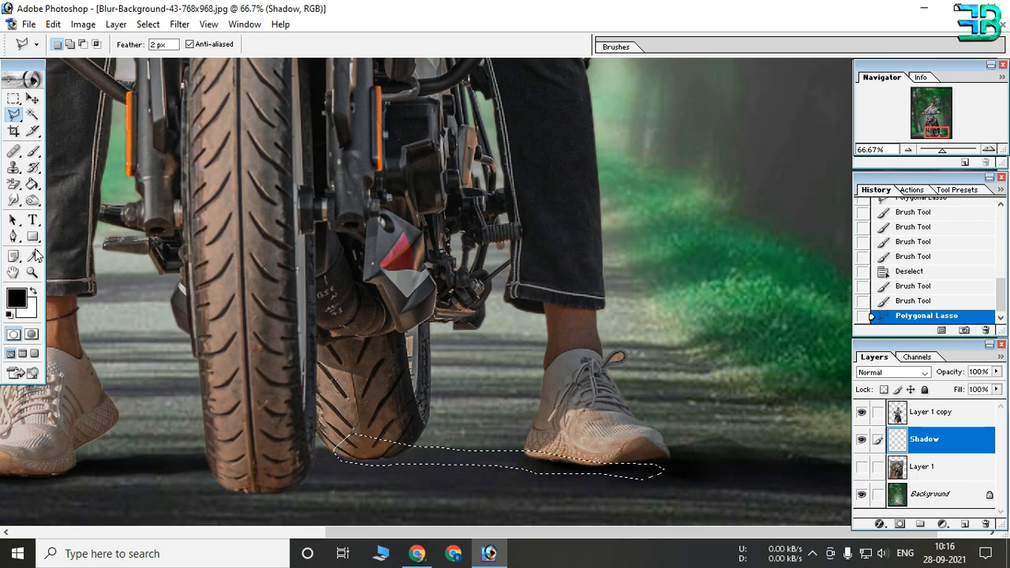
left_click(33, 152)
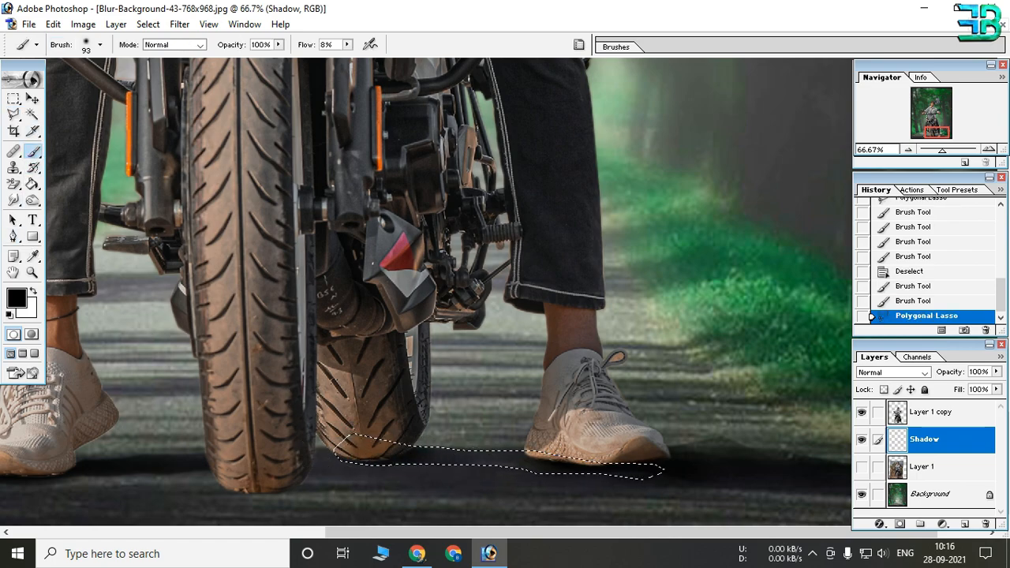
mouse_move(403, 442)
left_mouse_down()
mouse_move(372, 445)
mouse_move(372, 460)
mouse_move(424, 433)
left_mouse_up()
key("ctrl+d")
key("ctrl+minus")
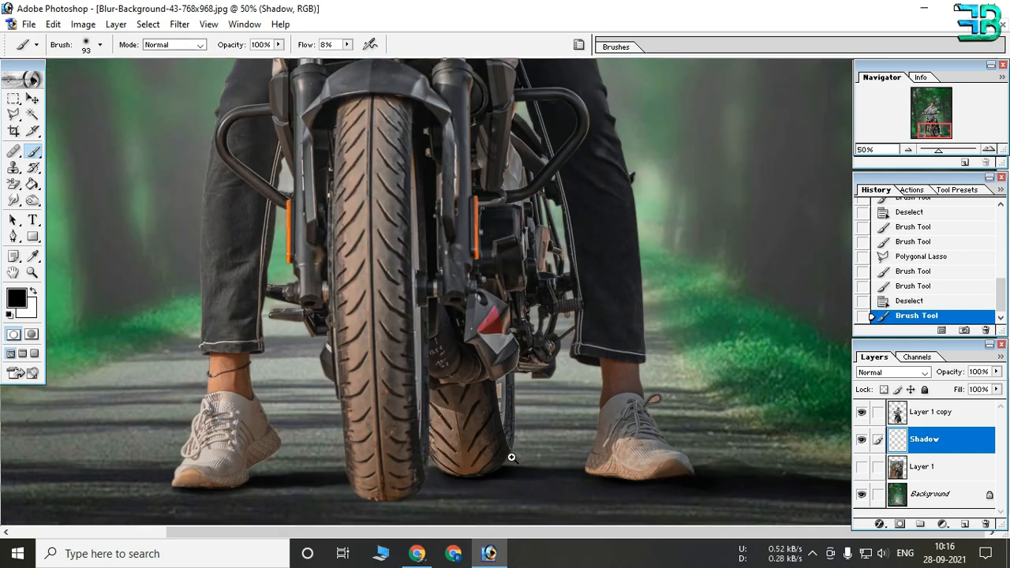
Paint soft black shadow on the road beneath the front tyre and towards the right shoe on the Shadow layer
key("ctrl+plus")
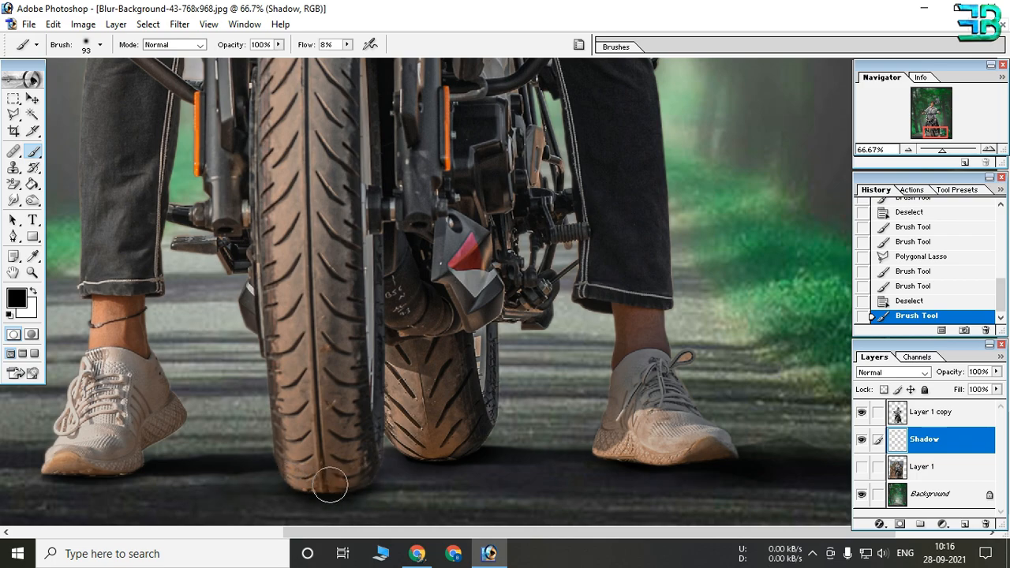
left_click_drag(382, 485, 600, 489)
left_click(591, 384, "alt")
left_click(591, 384, "alt")
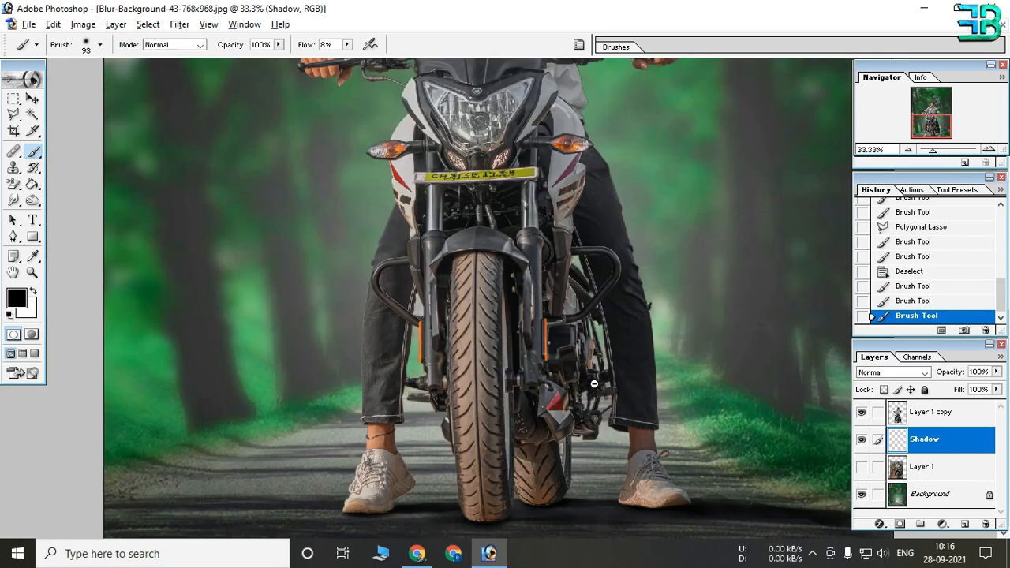
left_click(602, 379, "alt")
left_click(602, 379, "alt")
left_click(589, 377, "alt")
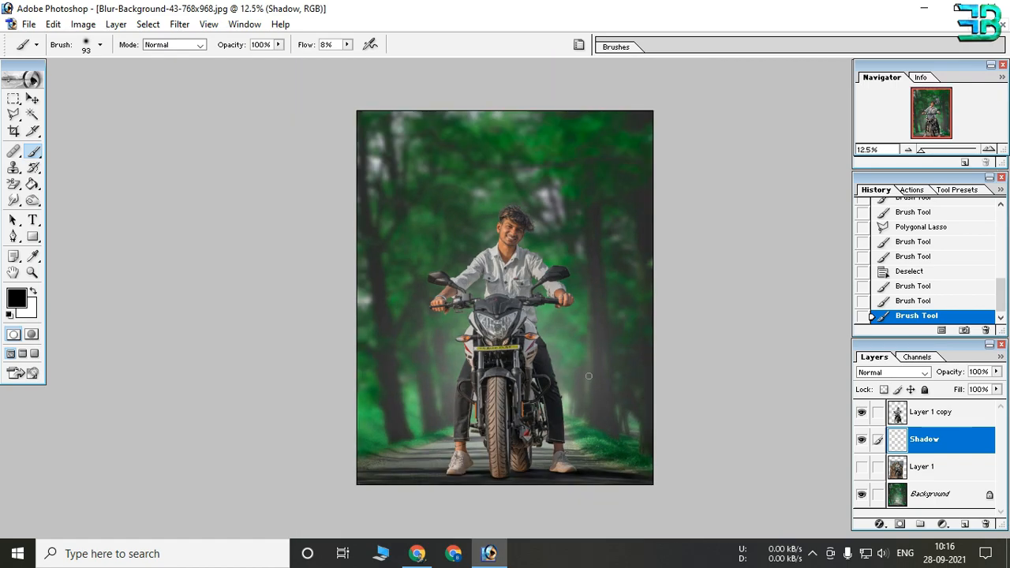
Add a Brightness/Contrast adjustment layer above Layer 1 copy with brightness 10 and contrast 10
key("ctrl+plus")
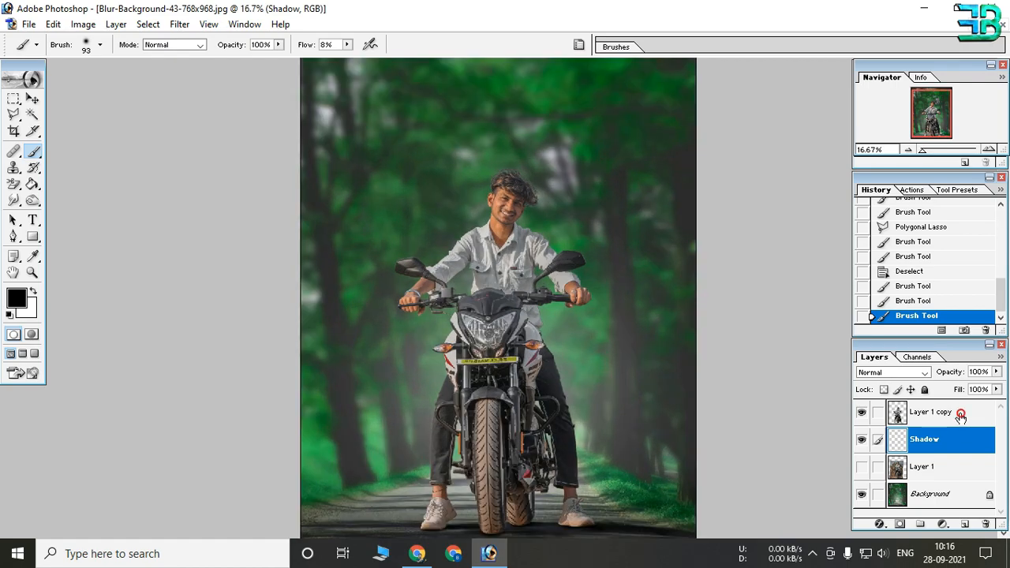
left_click(943, 414)
left_click(942, 524)
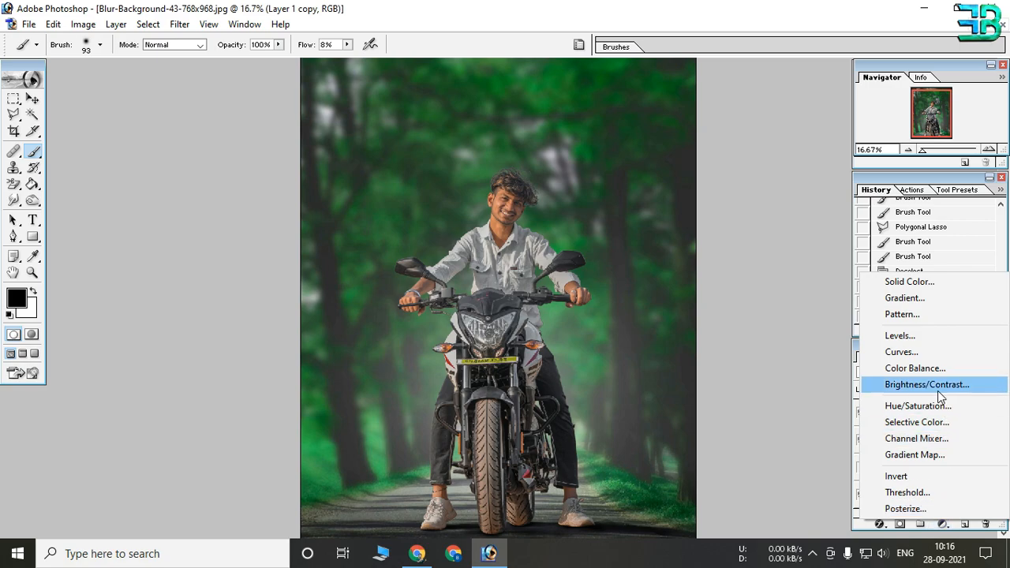
left_click(937, 390)
type("10")
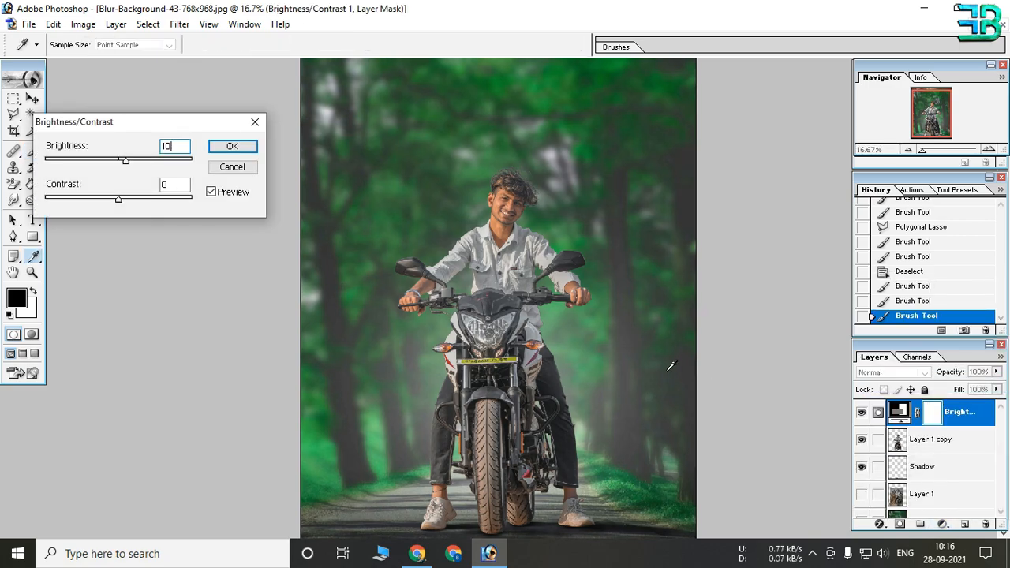
type("10")
key("Return")
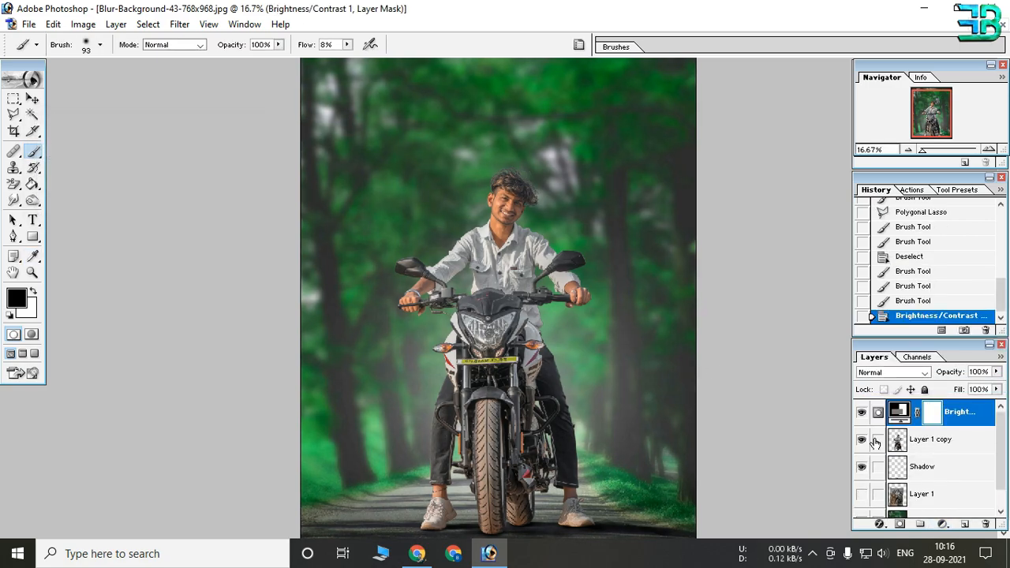
Clip the Brightness/Contrast adjustment to Layer 1 copy and merge it down into that layer
left_click(975, 427, "alt")
left_click_drag(496, 190, 557, 257)
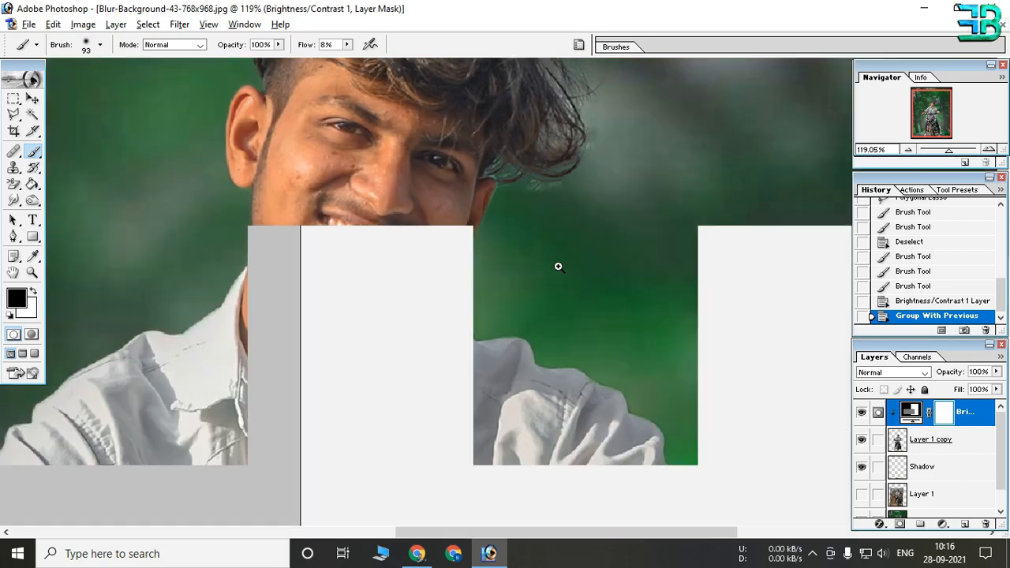
key("ctrl+e")
key("ctrl+minus")
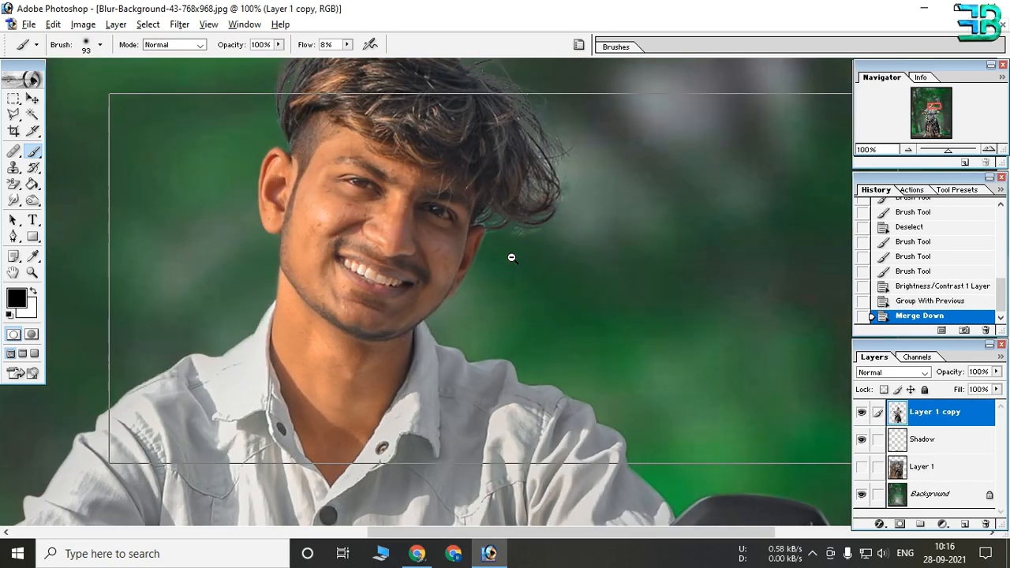
Examine the brightened face, shirt, hands and motorcycle front against the forest background
key("ctrl+minus")
key("ctrl+minus")
key("ctrl+minus")
key("ctrl+plus")
key("ctrl+plus")
left_click_drag(543, 389, 537, 167)
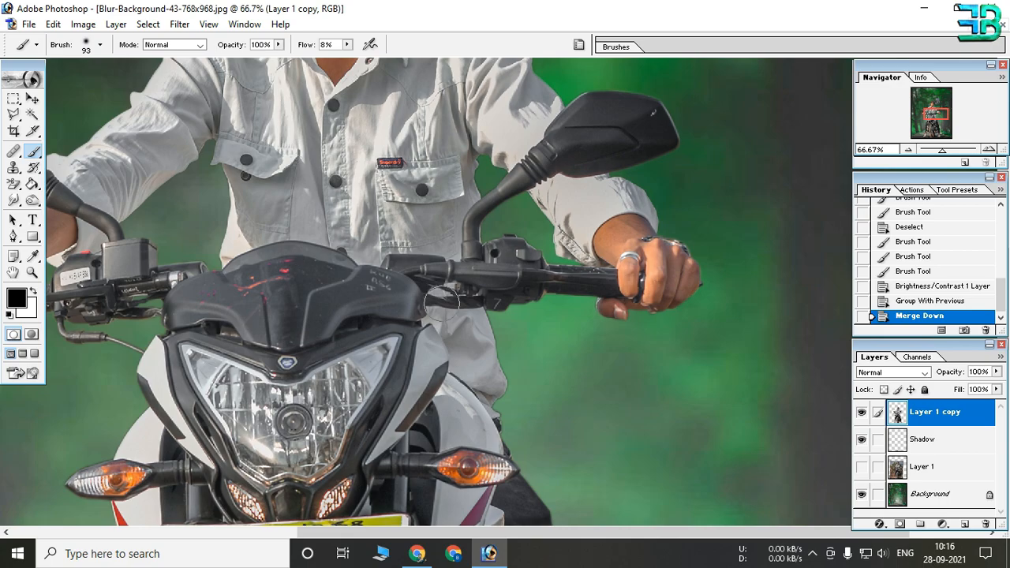
left_click_drag(412, 187, 495, 443)
left_click(559, 345, "alt")
left_click(559, 344, "alt")
key("alt+space")
Add a Selective Color adjustment with Black at +3% for the Blacks and merge it into Layer 1 copy
left_click(942, 524)
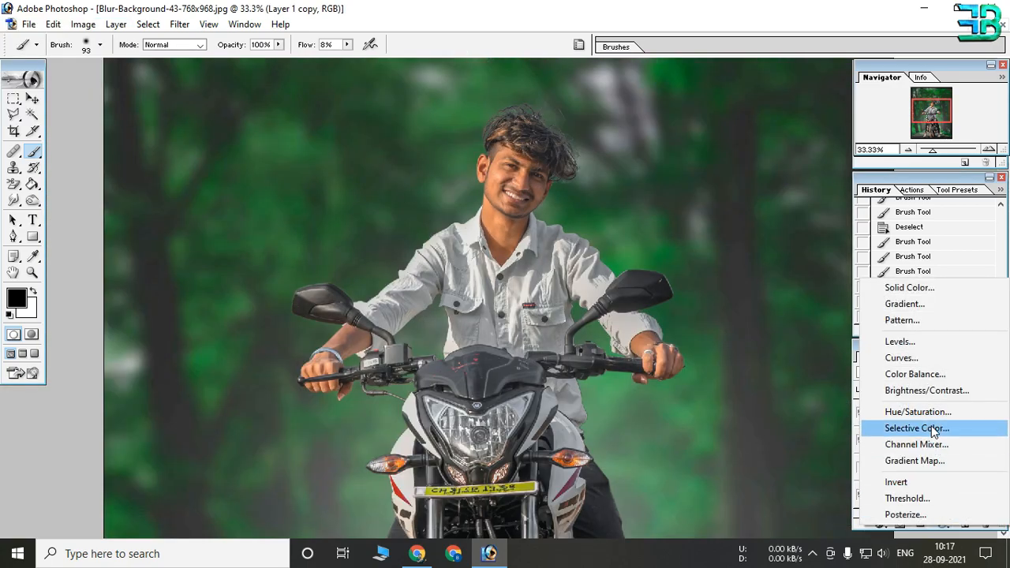
left_click(915, 426)
left_click(127, 147)
left_click(124, 257)
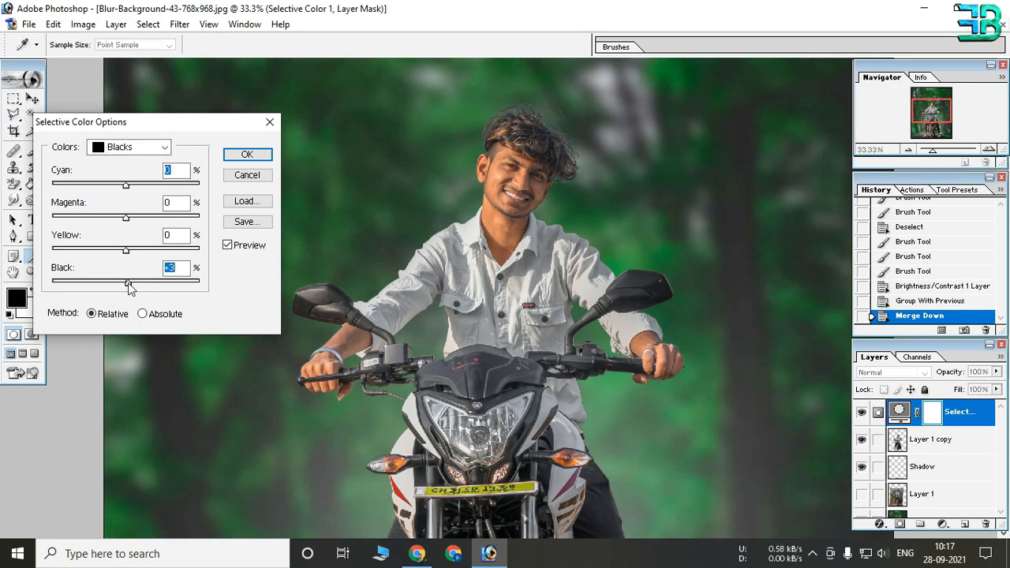
left_click(247, 154)
key("ctrl+e")
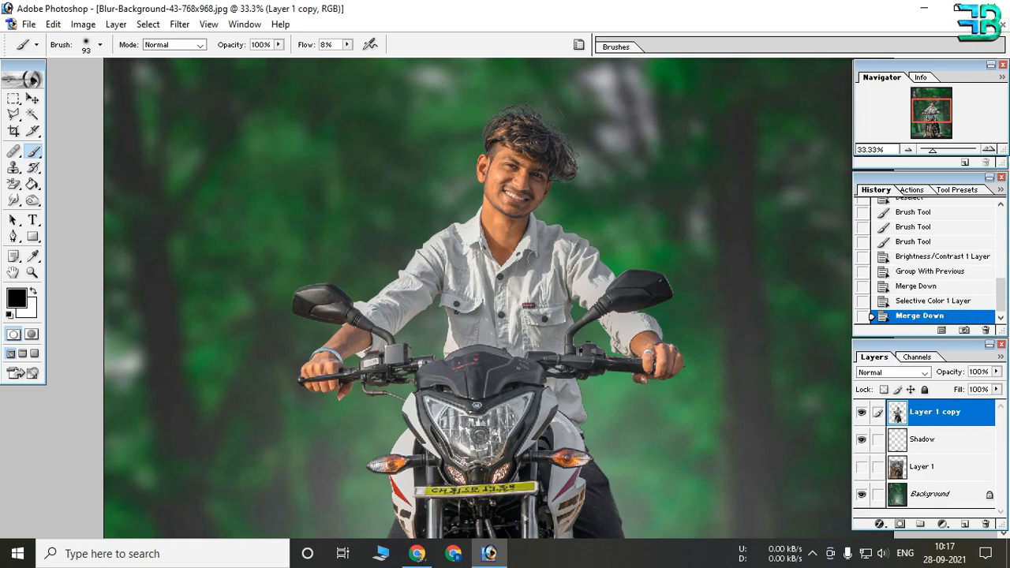
key("ctrl+minus")
key("ctrl+minus")
key("ctrl+plus")
key("ctrl+plus")
left_click_drag(499, 325, 501, 218)
left_click(506, 237, "alt")
scroll(649, 378, "down", 1)
left_click(943, 524)
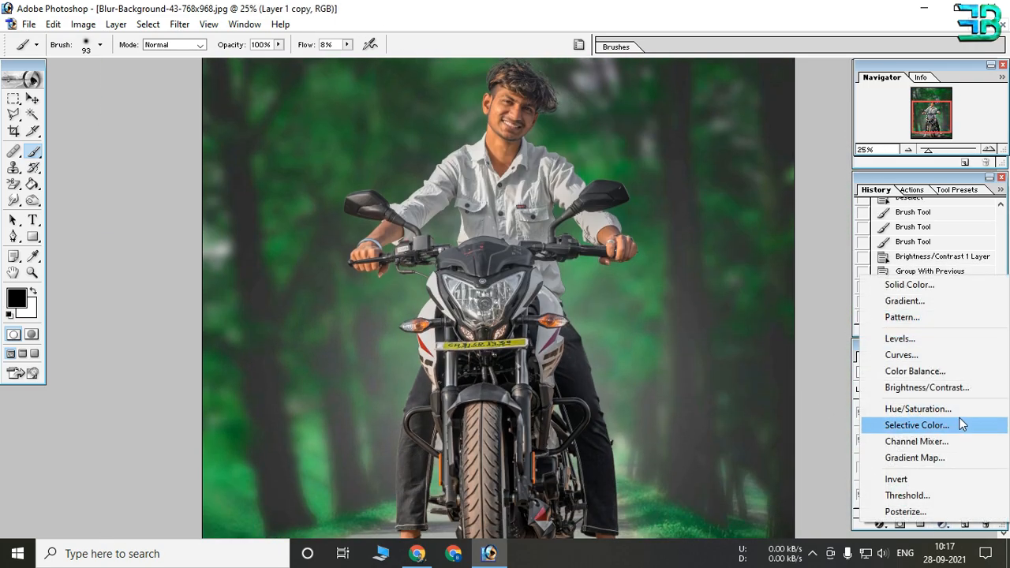
left_click(915, 338)
left_click(183, 147)
left_click(172, 198)
left_click_drag(240, 261, 222, 262)
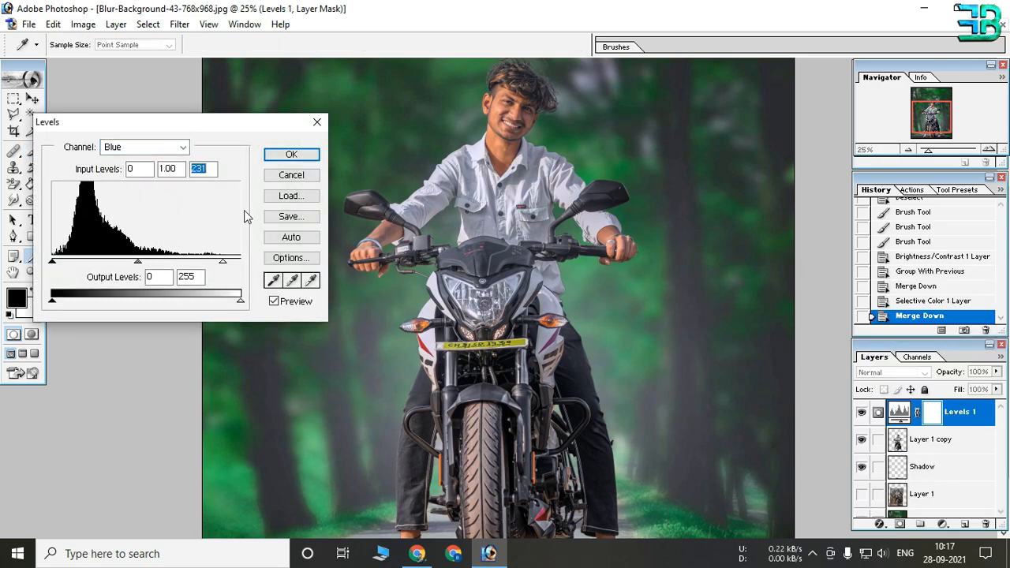
left_click(292, 175)
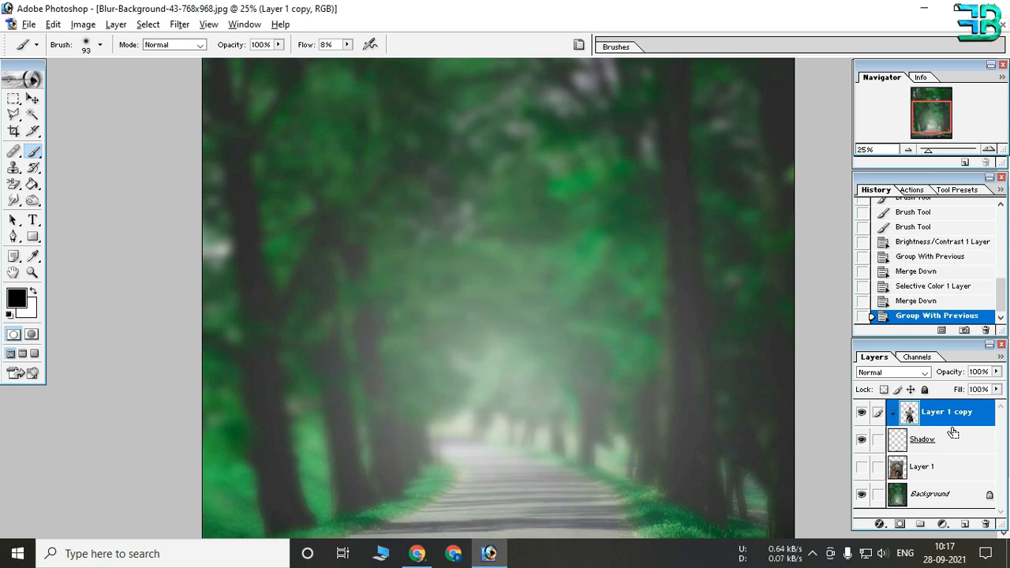
left_click(942, 524)
left_click(900, 355)
left_click(255, 177)
Add a Levels adjustment layer with default settings above Layer 1 copy and clip it to that layer
left_click(942, 525)
left_click(900, 337)
key("Return")
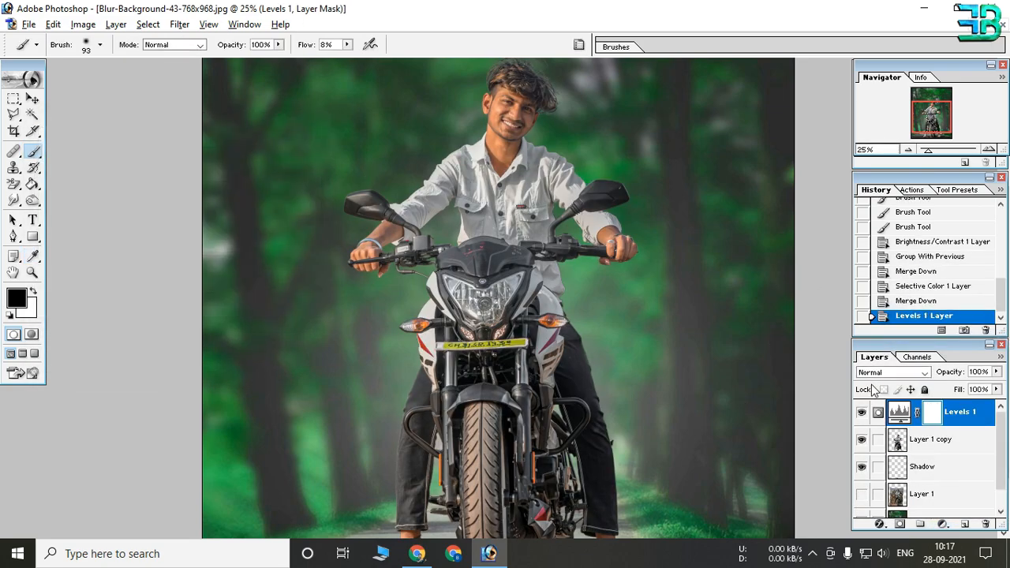
left_click(969, 424, "alt")
In the clipped Levels adjustment, lower the blue channel's white input slightly and set the red channel's white input to 246
double_click(899, 411)
left_click(145, 147)
left_click(124, 198)
left_click_drag(240, 261, 227, 261)
left_click(145, 147)
left_click(118, 175)
left_click(148, 148)
left_click(126, 166)
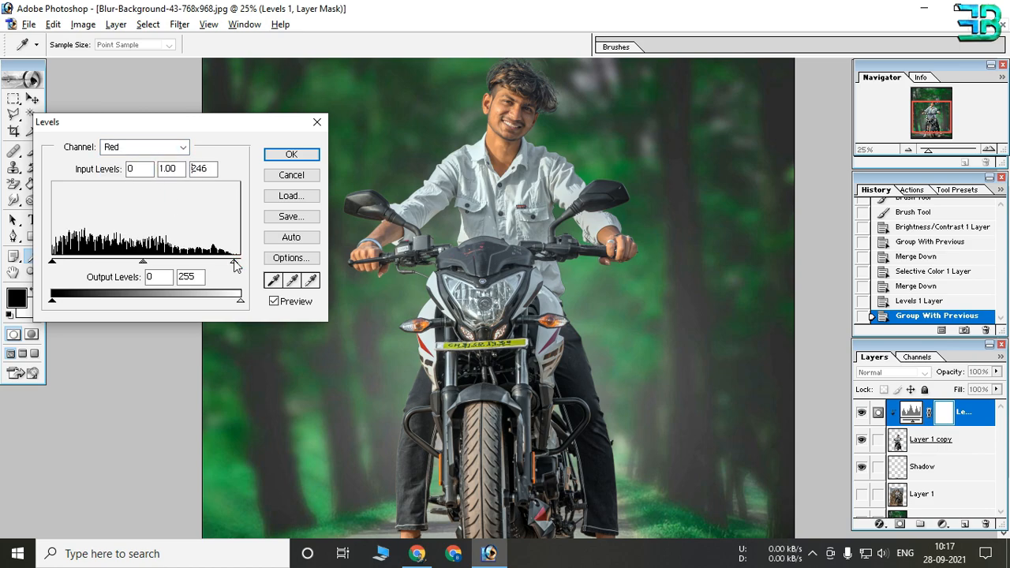
left_click(291, 154)
Check the man's new colour balance against the background and merge the Levels adjustment into Layer 1 copy
key("b")
key("ctrl+minus")
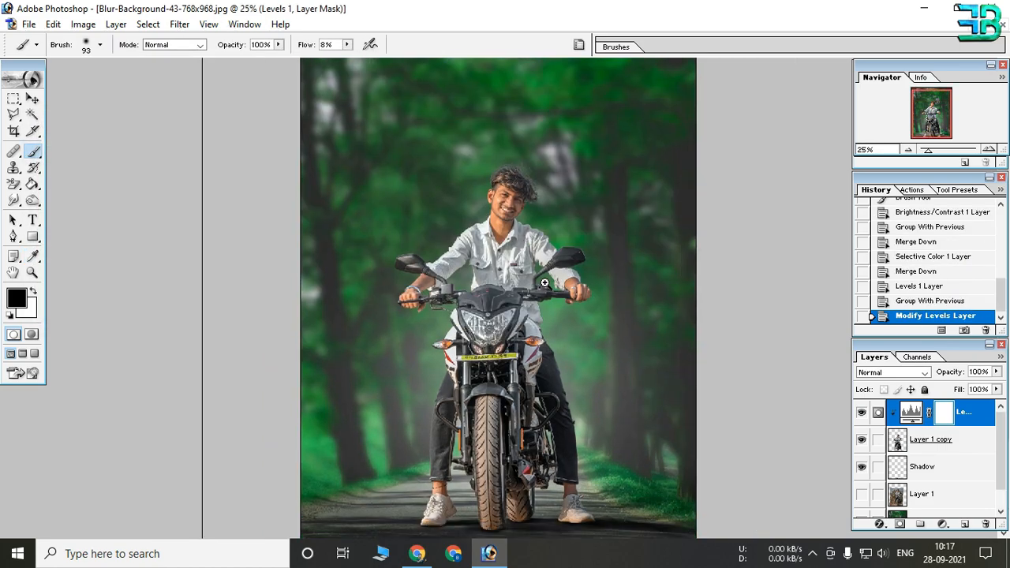
left_click(546, 283, "ctrl")
left_click(545, 282, "ctrl")
left_click_drag(521, 343, 512, 135)
left_click(511, 135, "alt")
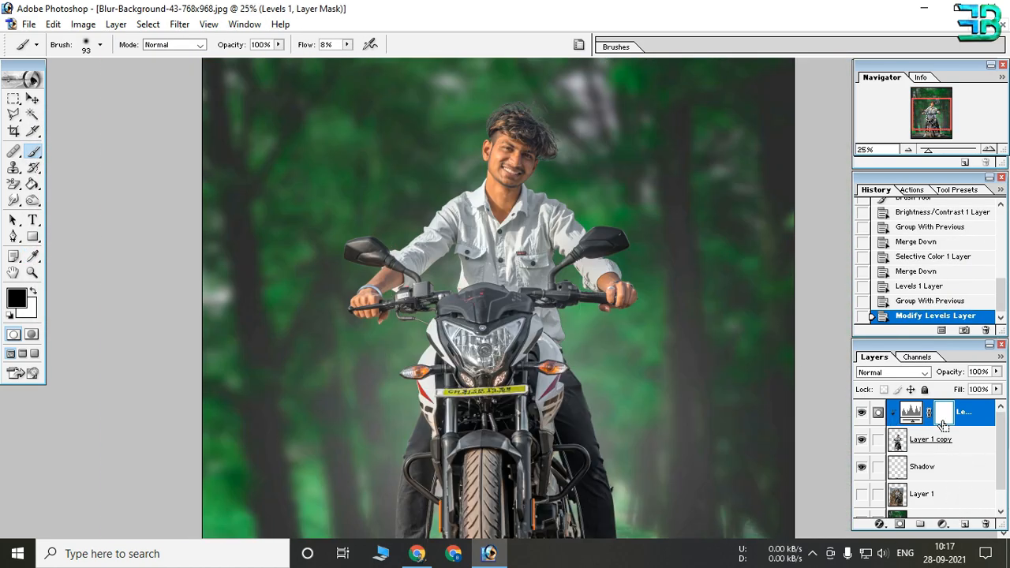
key("ctrl+e")
Add a Levels adjustment over the whole composite, lowering the blue channel's white input to about 227 and fine-tuning the other colour channels
left_click(944, 524)
left_click(902, 336)
left_click(142, 147)
left_click(156, 197)
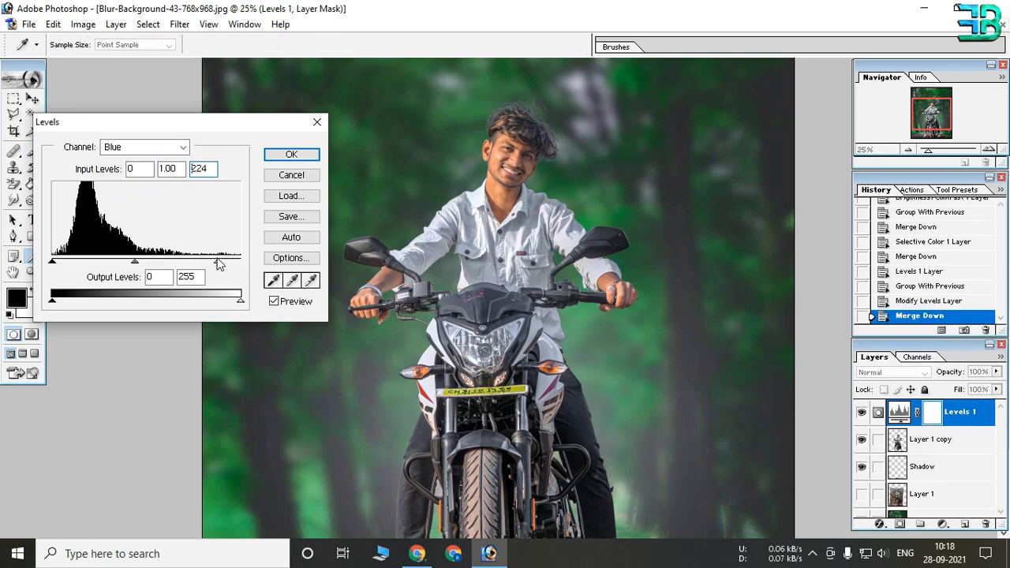
left_click(142, 146)
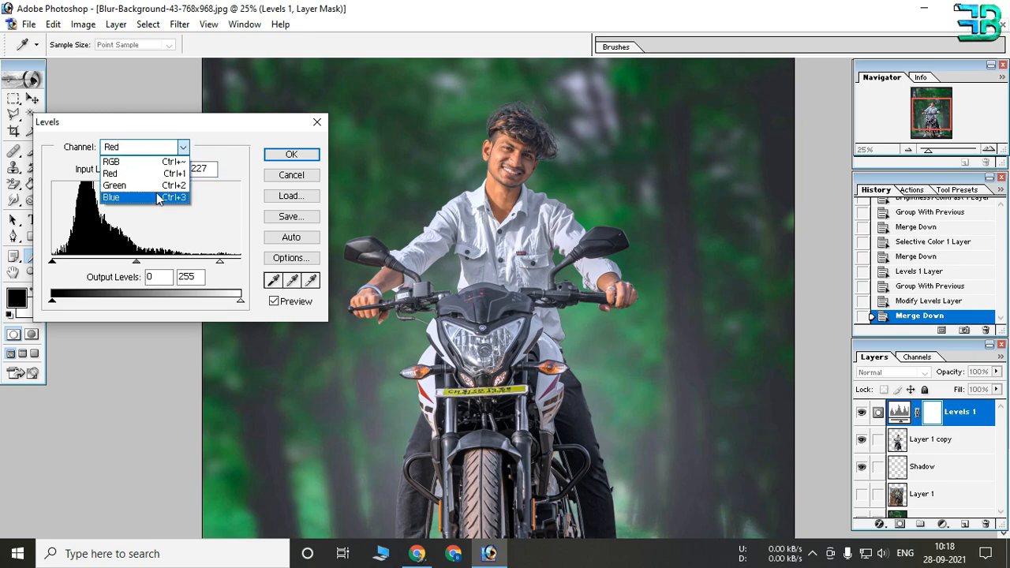
left_click(156, 187)
mouse_move(240, 261)
left_mouse_down()
mouse_move(212, 261)
mouse_move(231, 265)
left_mouse_up()
left_click(142, 146)
left_click(157, 197)
left_click(130, 149)
left_click(142, 177)
left_click(284, 159)
Examine the cooler colour grade across the whole composite and on the face, shirt and handlebars up close
left_click(536, 355, "ctrl+alt")
left_click(537, 355, "ctrl+alt")
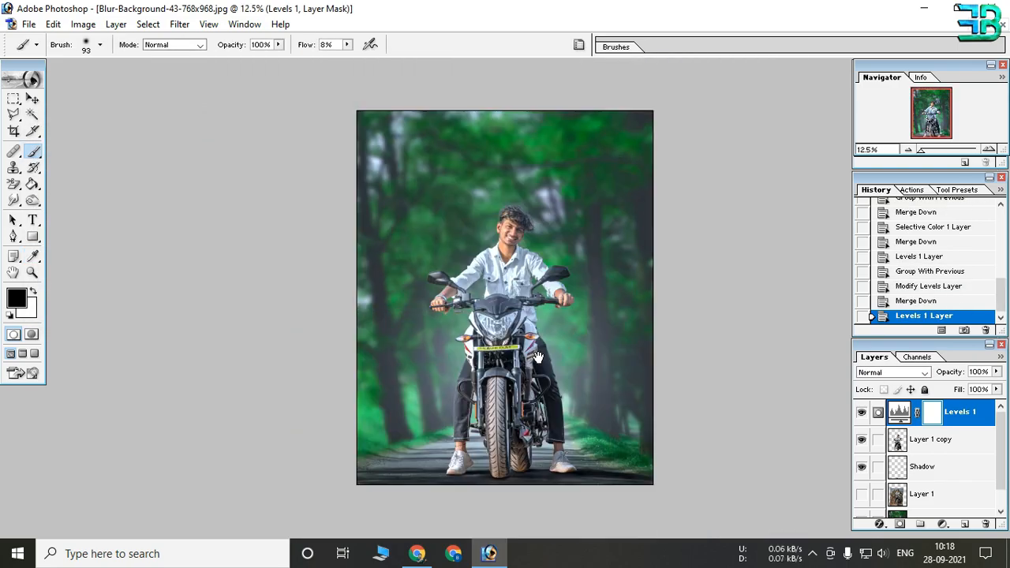
left_click(534, 289, "ctrl")
left_click(535, 289, "ctrl")
left_click(534, 290, "ctrl")
left_click(534, 290, "ctrl")
left_click(534, 290, "ctrl")
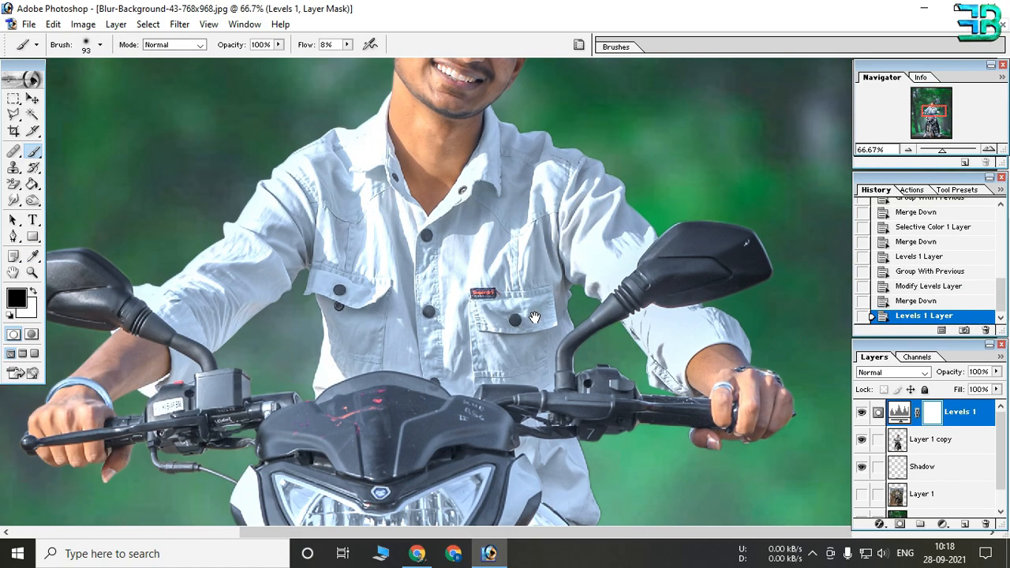
left_click(535, 317, "ctrl+alt")
left_click(534, 317, "ctrl+alt")
left_click(534, 318, "ctrl+alt")
left_click_drag(546, 370, 564, 244)
left_click(564, 243, "ctrl")
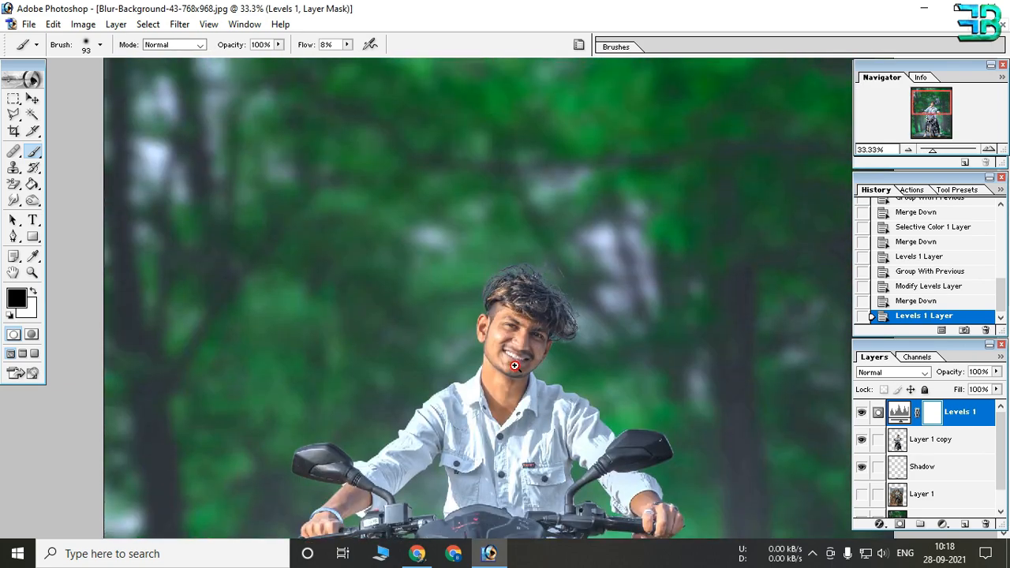
left_click(523, 244, "ctrl")
Add a new layer on top, fill it with white, and set its blend mode to Soft Light
left_click(964, 524)
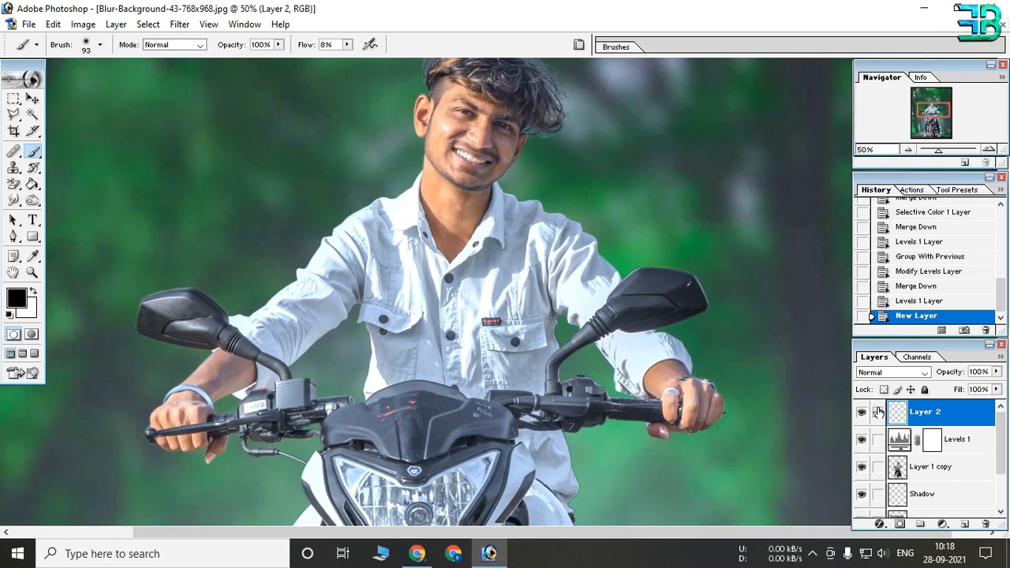
left_click(33, 183)
left_click(34, 292)
left_click(554, 230)
left_click(561, 235, "ctrl+alt")
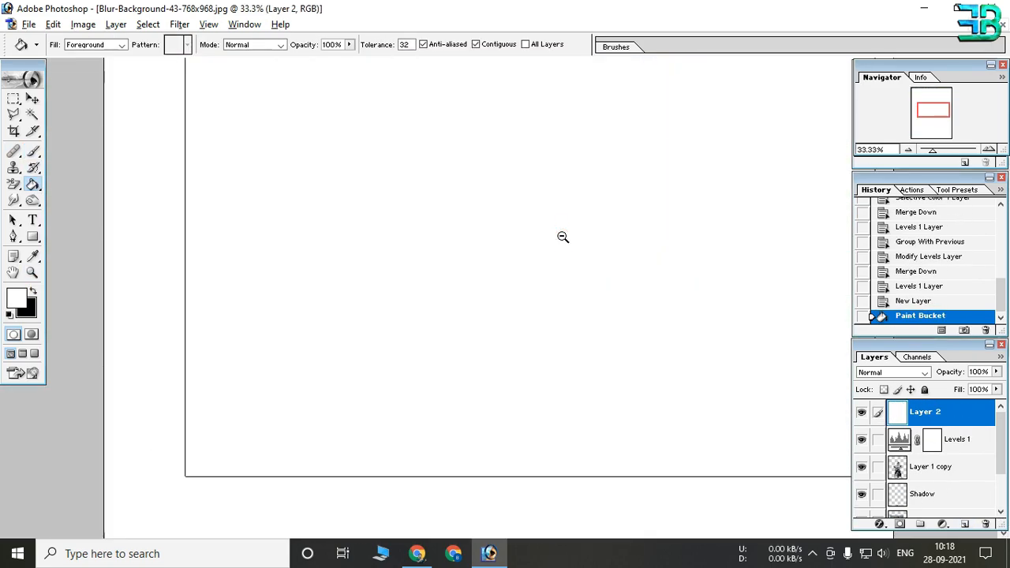
left_click(561, 235, "ctrl+alt")
left_click(561, 235, "ctrl+alt")
left_click(878, 374)
left_click(884, 266)
left_click(574, 251, "ctrl+alt")
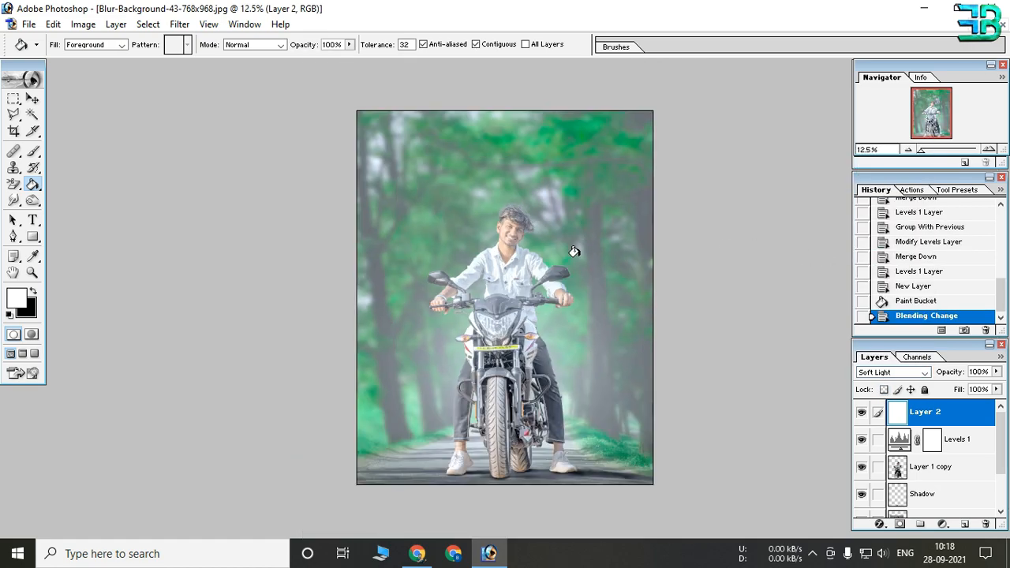
Add a layer mask to the white Soft Light layer, ready the brush with white, and invert the mask to black
left_click(921, 524)
left_click(36, 152)
left_click(30, 291)
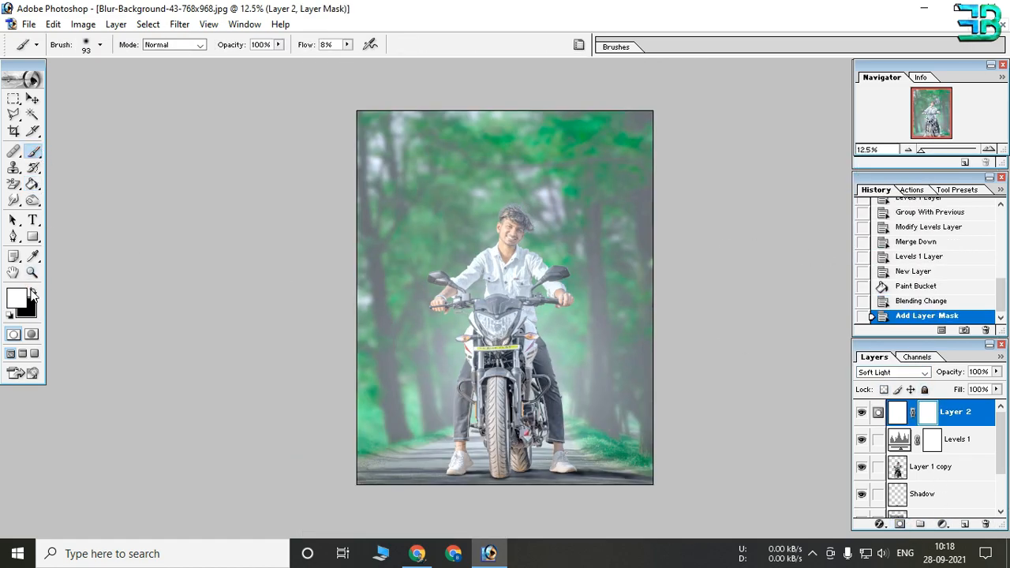
key("ctrl+i")
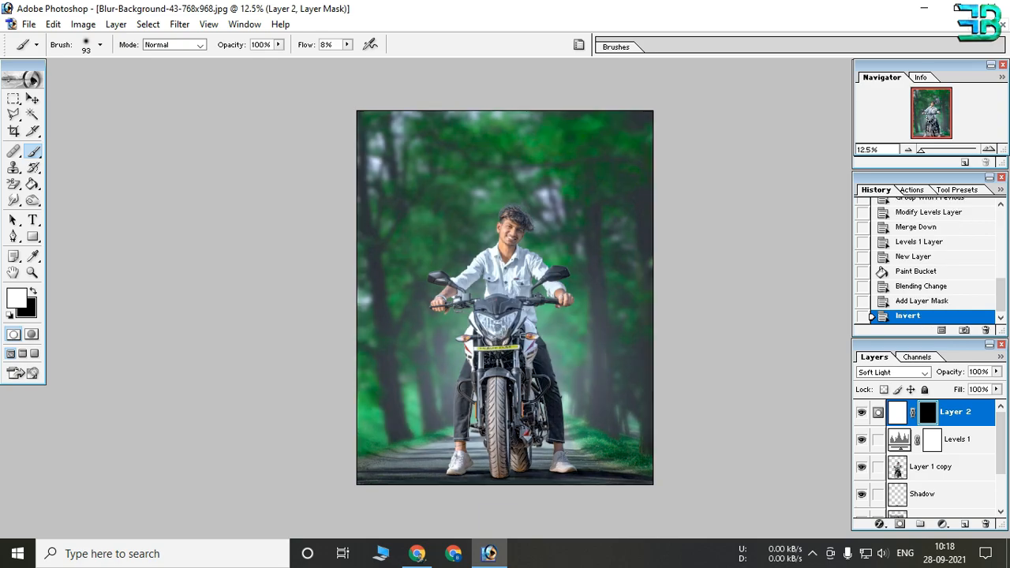
Brush white at 100% flow on the Soft Light layer's mask to brighten the face, ears and neck
left_click_drag(485, 215, 541, 270)
left_click(487, 298, "ctrl")
left_click(347, 45)
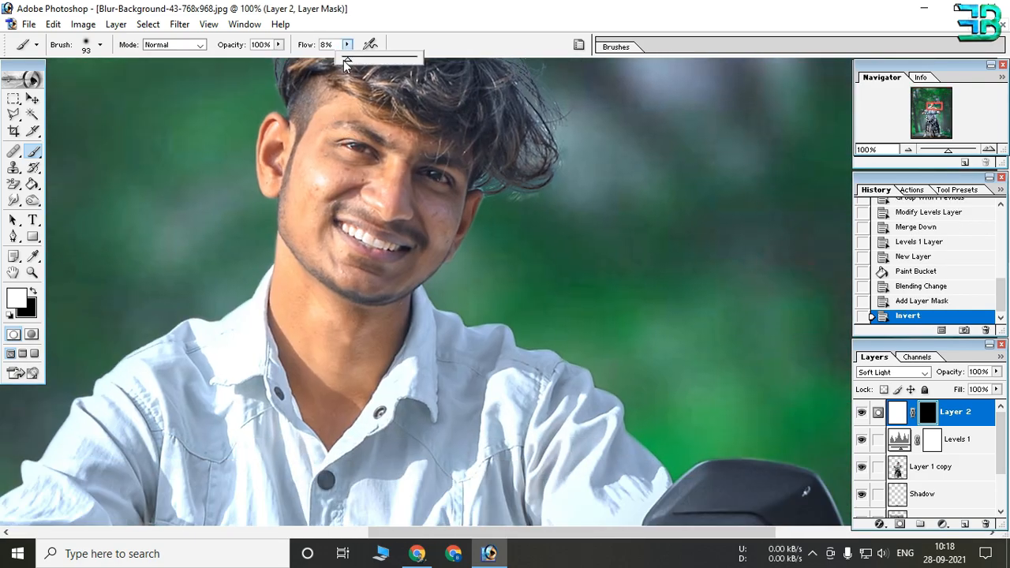
left_click(384, 172, "ctrl")
left_click_drag(411, 208, 379, 161)
right_click(415, 163)
left_click_drag(475, 190, 462, 191)
mouse_move(380, 118)
left_mouse_down()
mouse_move(354, 124)
mouse_move(293, 325)
mouse_move(309, 384)
mouse_move(371, 249)
mouse_move(456, 246)
mouse_move(474, 221)
mouse_move(450, 117)
mouse_move(347, 113)
mouse_move(322, 224)
mouse_move(283, 161)
mouse_move(247, 147)
mouse_move(241, 237)
mouse_move(274, 258)
mouse_move(360, 204)
mouse_move(495, 219)
mouse_move(486, 184)
mouse_move(573, 209)
mouse_move(548, 292)
mouse_move(619, 221)
left_mouse_up()
mouse_move(588, 320)
left_mouse_down()
mouse_move(567, 251)
mouse_move(608, 226)
mouse_move(475, 182)
mouse_move(618, 322)
mouse_move(545, 426)
mouse_move(419, 465)
mouse_move(371, 304)
mouse_move(375, 456)
mouse_move(518, 472)
mouse_move(524, 430)
left_mouse_up()
left_click_drag(491, 445, 500, 228)
mouse_move(513, 300)
left_mouse_down()
mouse_move(428, 439)
mouse_move(368, 272)
mouse_move(282, 284)
mouse_move(329, 466)
left_mouse_up()
left_click_drag(346, 459, 322, 317)
mouse_move(334, 347)
left_mouse_down()
mouse_move(377, 313)
mouse_move(398, 197)
mouse_move(368, 405)
left_mouse_up()
Restore the jawline beard, mouth and eyes by brushing black on the mask at 9% flow with a size 20 brush
key("x")
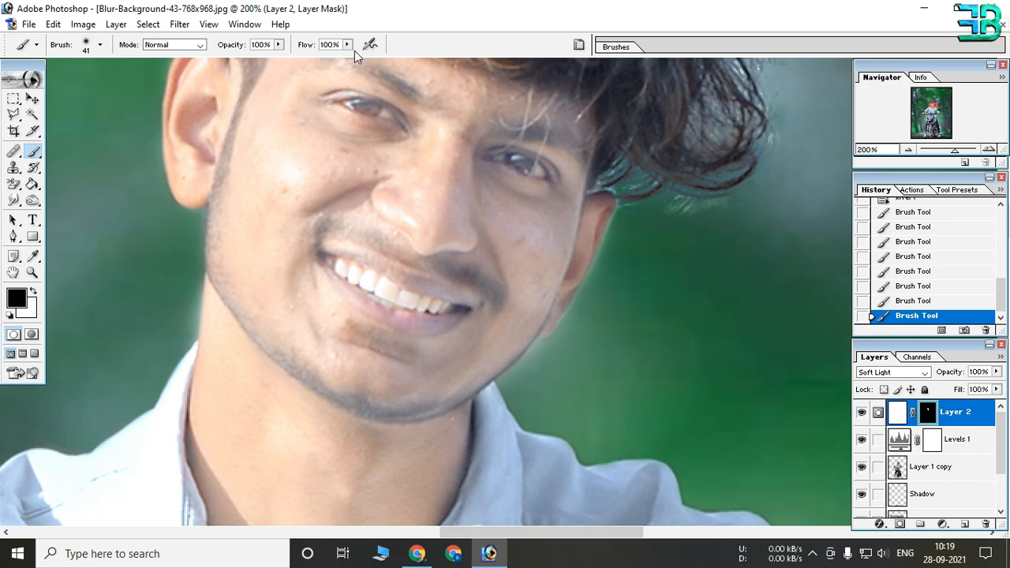
left_click(220, 200)
key("bracketleft")
key("bracketleft")
key("bracketleft")
key("bracketleft")
mouse_move(222, 271)
left_mouse_down()
mouse_move(281, 358)
mouse_move(331, 392)
left_mouse_up()
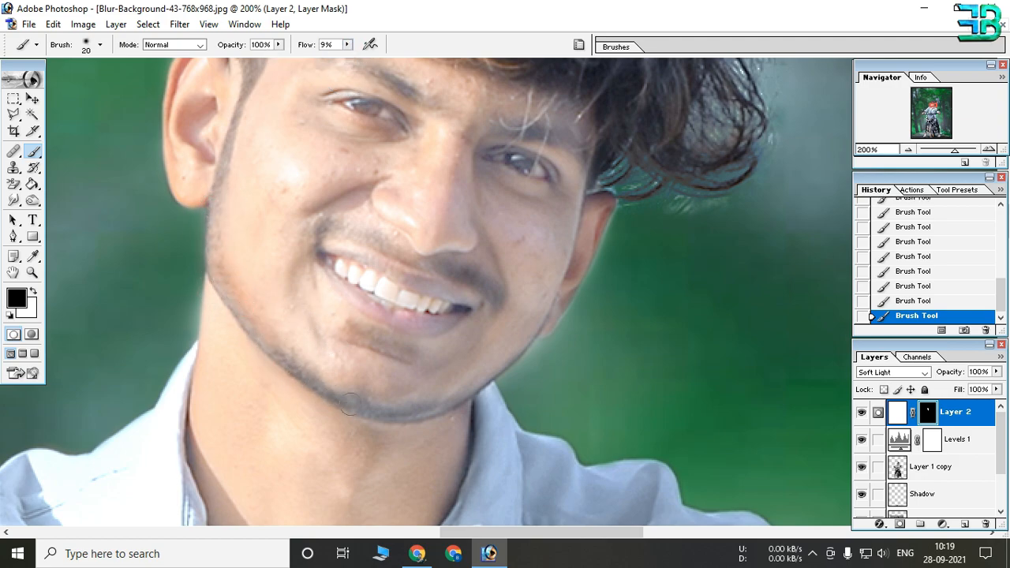
mouse_move(385, 317)
left_mouse_down()
mouse_move(406, 269)
mouse_move(362, 273)
left_mouse_up()
mouse_move(493, 167)
left_mouse_down()
mouse_move(536, 158)
mouse_move(544, 171)
left_mouse_up()
scroll(423, 127, "up", 2)
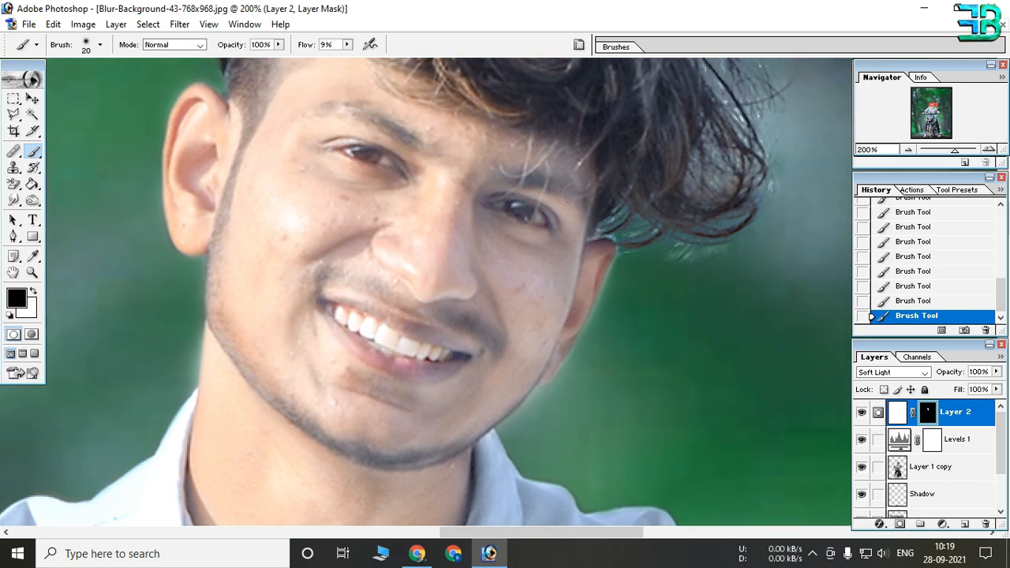
Brush white at 100% flow on the Soft Light mask over the hand with the blue bracelet and its forearm
key("ctrl+minus")
key("ctrl+minus")
key("ctrl+minus")
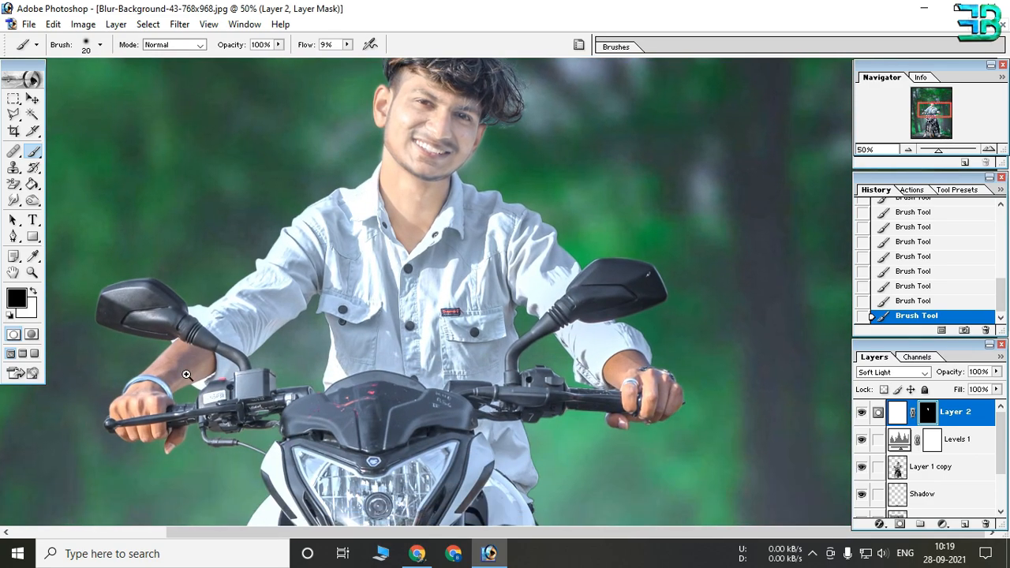
left_click_drag(158, 360, 195, 412)
left_click(434, 378, "alt")
left_click(422, 355, "alt")
left_click(347, 45)
left_click_drag(352, 61, 419, 63)
left_click(415, 314)
right_click(484, 287)
left_click(33, 291)
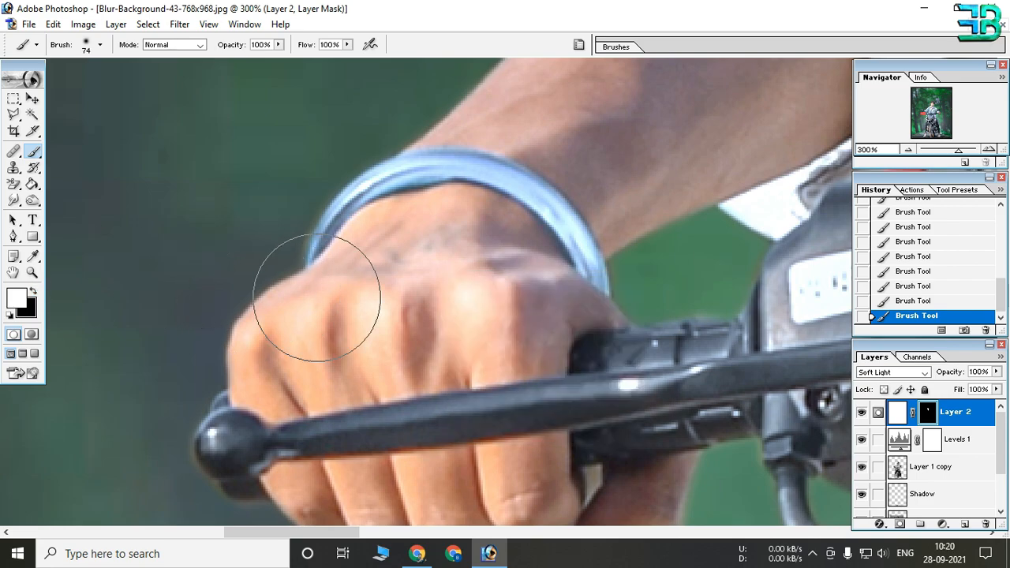
scroll(489, 316, "down", 5)
scroll(489, 316, "right", 2)
mouse_move(215, 254)
left_mouse_down()
mouse_move(414, 248)
mouse_move(466, 339)
left_mouse_up()
scroll(451, 158, "up", 8)
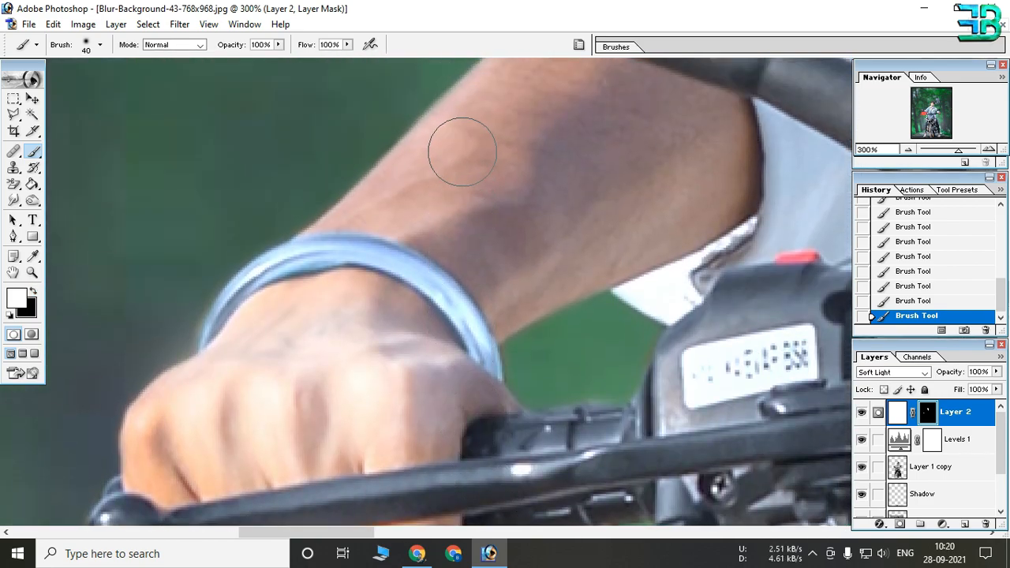
scroll(461, 152, "up", 3)
scroll(462, 151, "right", 3)
mouse_move(407, 180)
left_mouse_down()
mouse_move(611, 243)
mouse_move(339, 418)
mouse_move(325, 285)
mouse_move(501, 286)
left_mouse_up()
Brush white on the mask over the ringed hand and wrist on the other handlebar grip
scroll(500, 287, "down", 3)
scroll(501, 287, "right", 6)
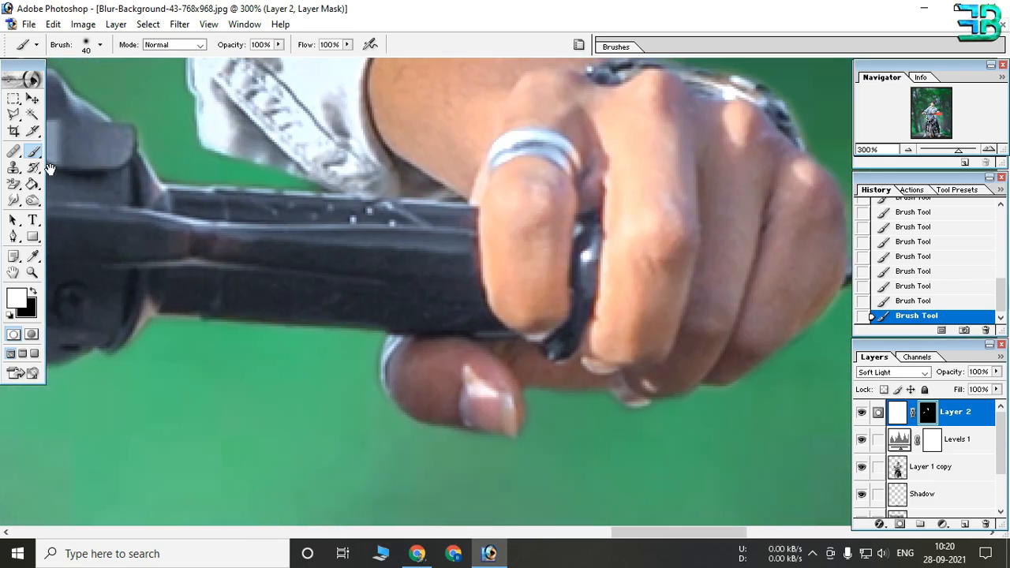
scroll(48, 169, "up", 3)
scroll(49, 169, "right", 4)
mouse_move(316, 158)
left_mouse_down()
mouse_move(435, 139)
mouse_move(379, 386)
mouse_move(576, 310)
mouse_move(568, 441)
mouse_move(266, 439)
left_mouse_up()
scroll(266, 440, "down", 5)
Brush white on the Soft Light mask over the bare ankles above both shoes
left_click(405, 235, "alt")
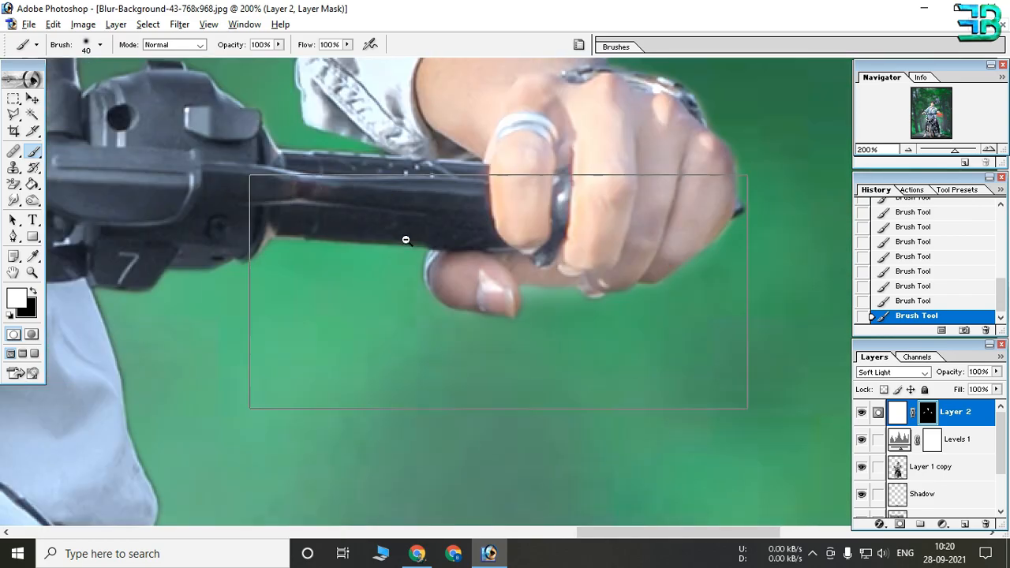
left_click(405, 235, "alt")
left_click(405, 236, "alt")
left_click(403, 316, "alt")
left_click(403, 321, "alt")
left_click_drag(406, 418, 411, 161)
left_click_drag(361, 456, 401, 407)
mouse_move(385, 268)
left_mouse_down()
mouse_move(370, 208)
mouse_move(317, 397)
left_mouse_up()
mouse_move(292, 313)
left_mouse_down()
mouse_move(318, 264)
mouse_move(473, 307)
mouse_move(339, 413)
mouse_move(403, 387)
left_mouse_up()
left_click_drag(493, 412, 63, 259)
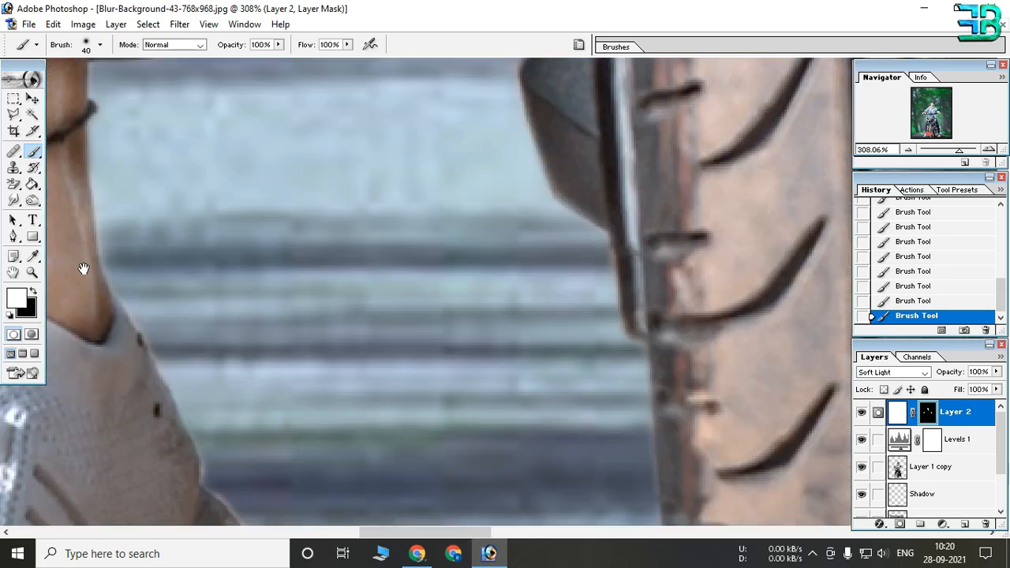
left_click_drag(631, 236, 119, 268)
left_click_drag(555, 275, 103, 300)
left_click_drag(655, 315, 260, 339)
mouse_move(318, 190)
left_mouse_down()
mouse_move(305, 380)
mouse_move(490, 230)
mouse_move(427, 331)
mouse_move(395, 199)
mouse_move(313, 172)
left_mouse_up()
Examine the brightened skin on the rider across the whole composite
left_click(483, 229, "alt")
left_click(483, 228, "alt")
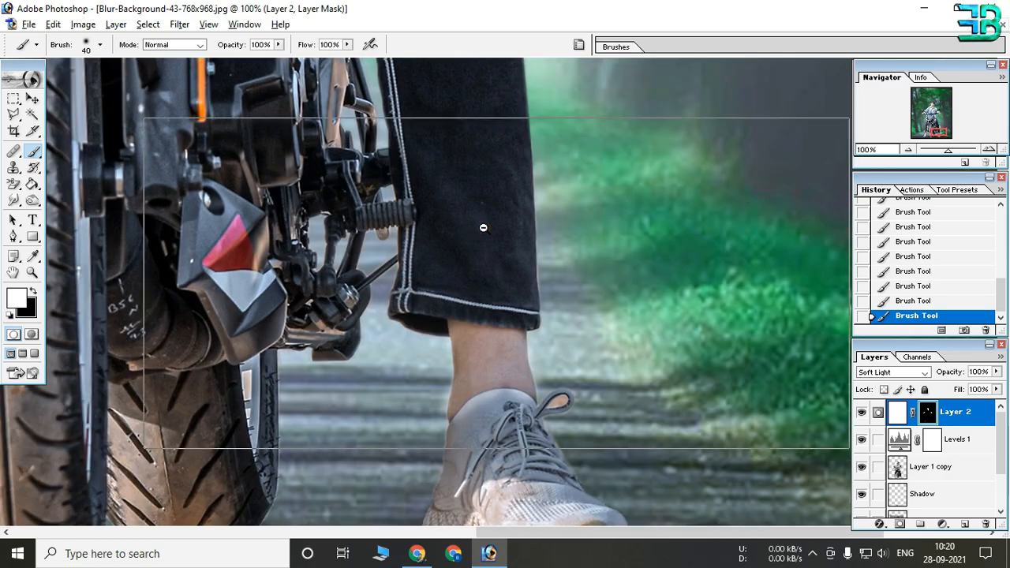
left_click(483, 228, "alt")
left_click(483, 228, "alt")
left_click(483, 228, "alt")
left_click(473, 236, "alt")
left_click(451, 255, "alt")
left_click(518, 253, "ctrl")
left_click_drag(521, 252, 526, 164)
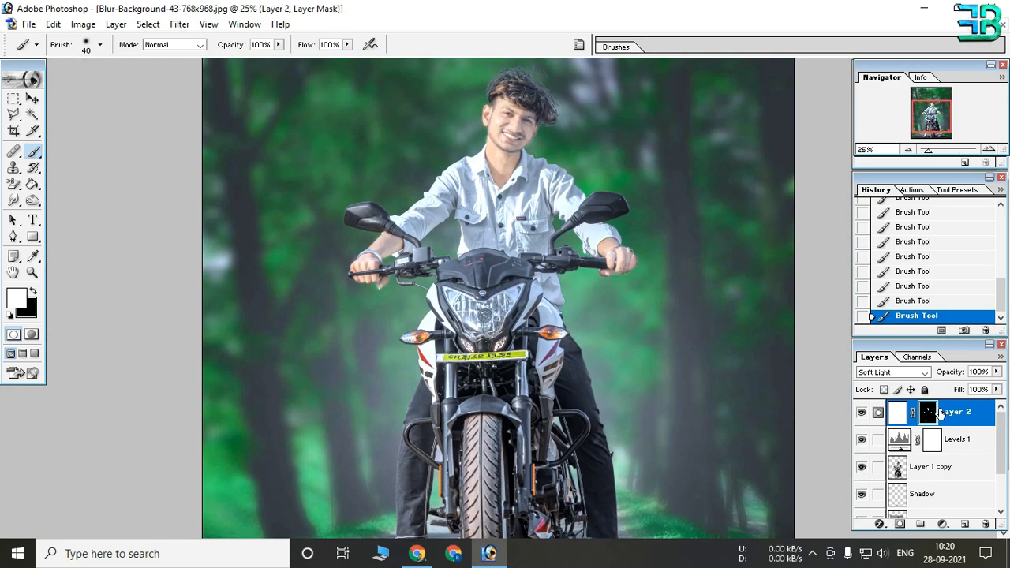
Hide the white Soft Light layer and select the Levels 1 adjustment below it
left_click(861, 412)
left_click(964, 439)
left_click(942, 524)
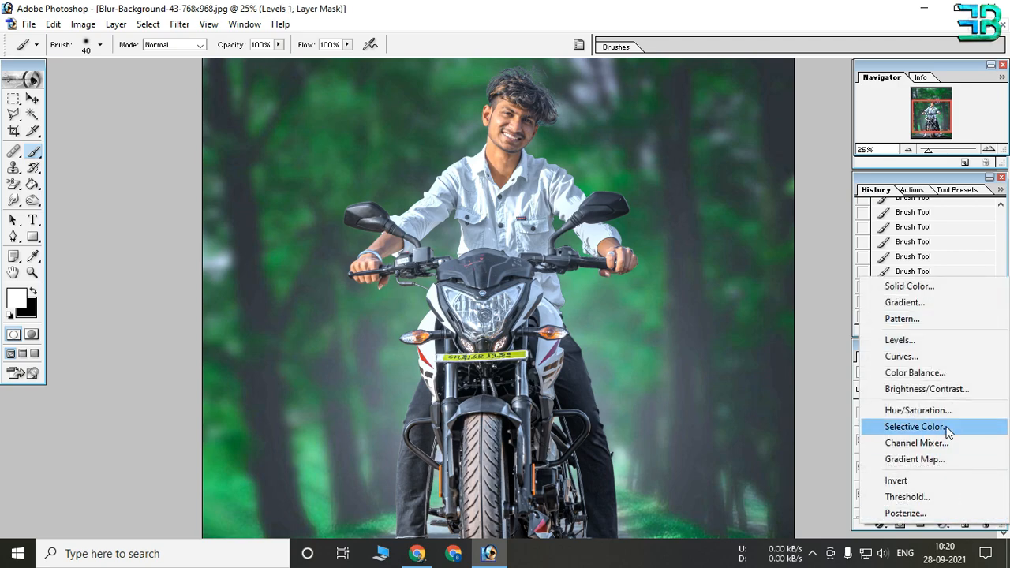
left_click(920, 409)
left_click_drag(158, 213, 115, 213)
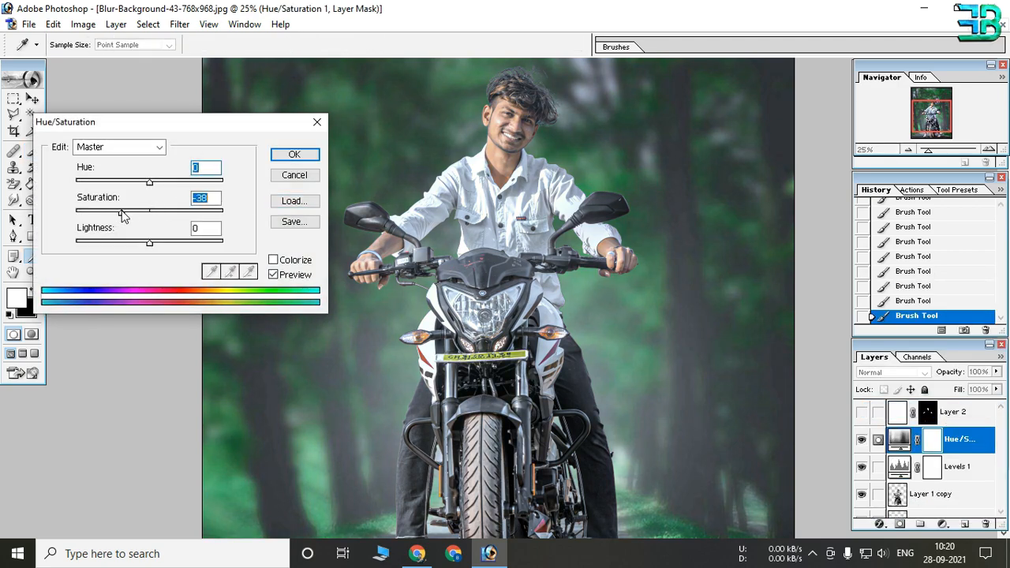
key("Escape")
Add a Selective Color adjustment above Levels 1 with the Reds' black at about -85%, and invert its mask to black
left_click(941, 524)
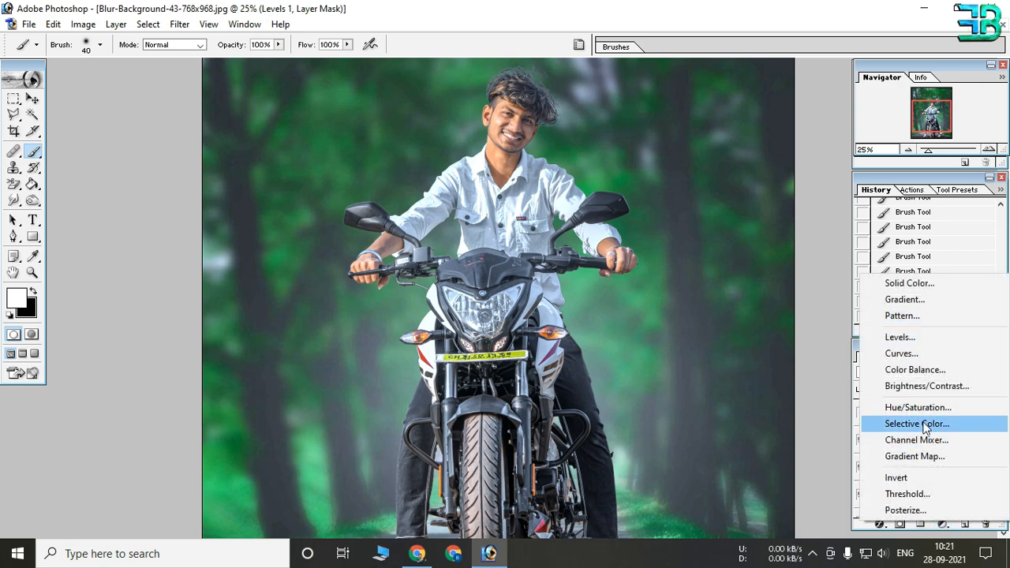
left_click(902, 422)
left_click_drag(125, 282, 69, 282)
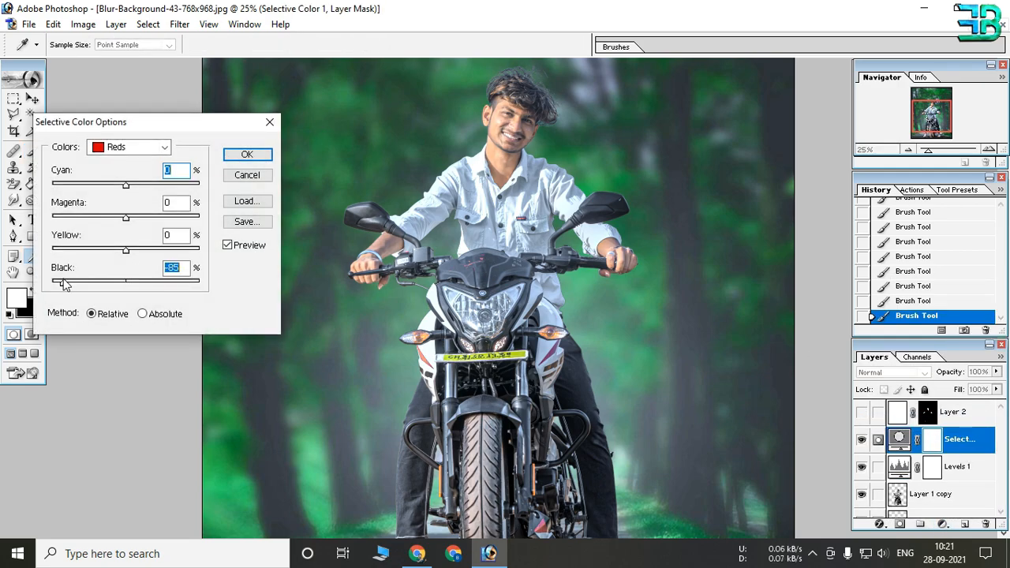
left_click(246, 156)
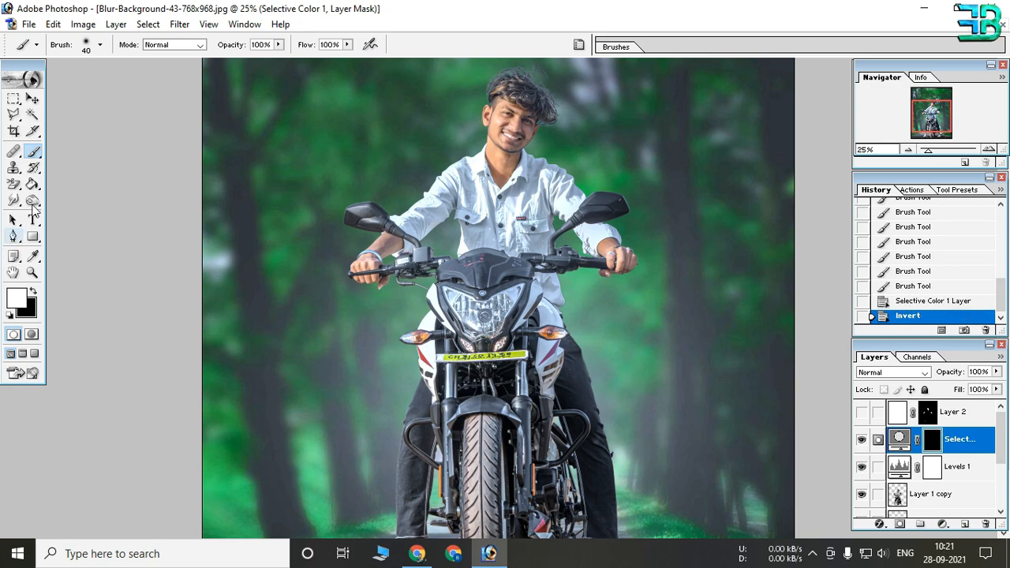
Brush white on the Selective Color mask over the face, neck, arms and hands
left_click_drag(506, 110, 550, 203)
mouse_move(342, 168)
left_mouse_down()
mouse_move(320, 193)
mouse_move(402, 156)
mouse_move(460, 278)
mouse_move(371, 276)
mouse_move(308, 184)
mouse_move(320, 261)
left_mouse_up()
mouse_move(341, 405)
left_mouse_down()
mouse_move(399, 301)
mouse_move(380, 392)
mouse_move(332, 402)
mouse_move(361, 328)
mouse_move(375, 192)
left_mouse_up()
left_click_drag(335, 158, 363, 172)
left_click_drag(405, 471, 406, 241)
left_click_drag(316, 442, 629, 190)
mouse_move(244, 219)
left_mouse_down()
mouse_move(288, 241)
mouse_move(183, 385)
mouse_move(229, 390)
left_mouse_up()
left_click_drag(789, 331, 256, 313)
mouse_move(584, 221)
left_mouse_down()
mouse_move(693, 294)
mouse_move(586, 338)
left_mouse_up()
left_click_drag(592, 355, 599, 71)
Brush white on the Selective Color mask over the bare ankles above the shoes
left_click_drag(173, 442, 399, 140)
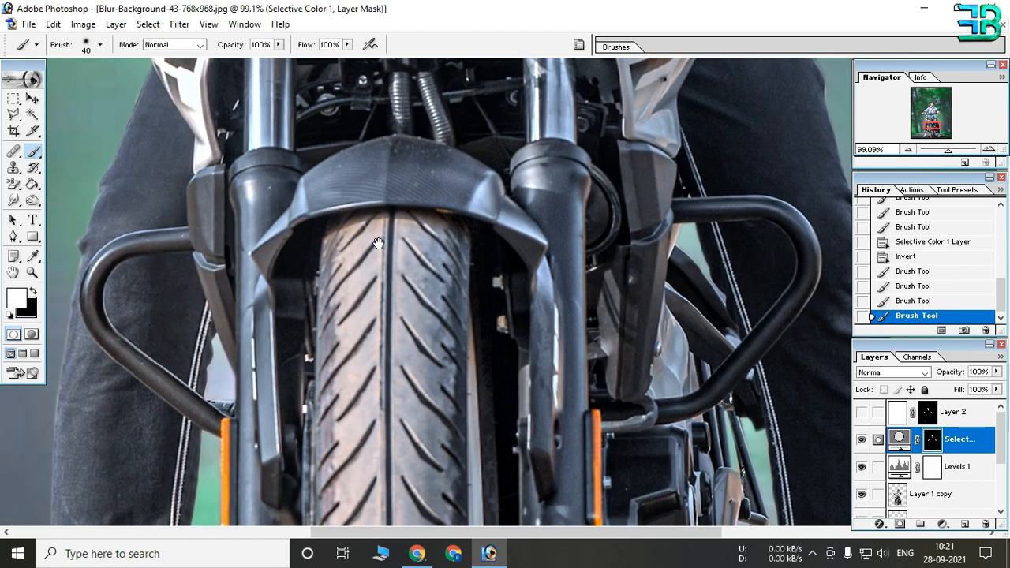
left_click_drag(323, 442, 427, 126)
left_click_drag(235, 233, 185, 229)
mouse_move(414, 225)
left_mouse_down()
mouse_move(431, 273)
mouse_move(459, 242)
left_mouse_up()
left_click(452, 242, "alt")
left_click(446, 235, "alt")
left_click(423, 188, "alt")
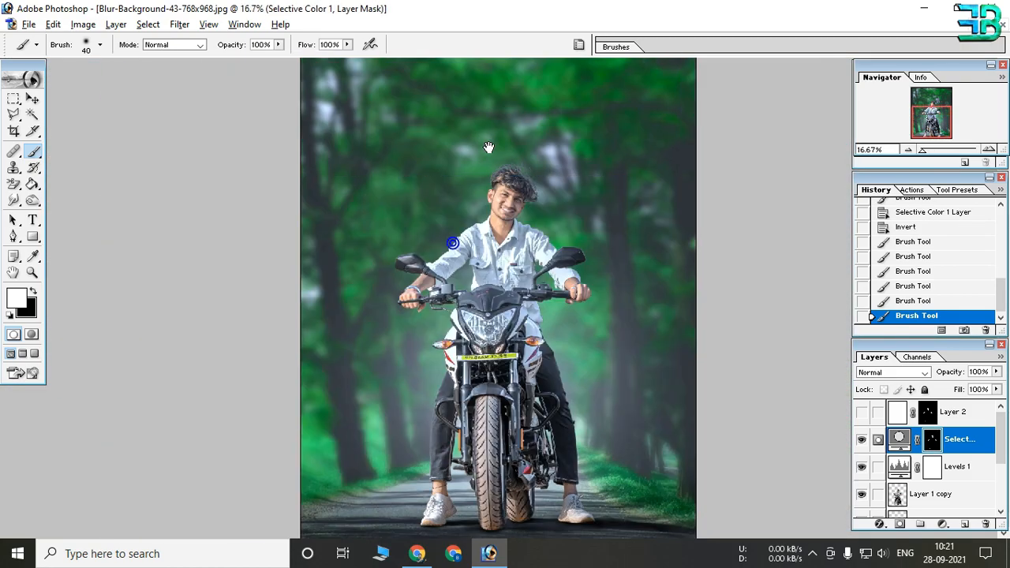
Show the white Soft Light layer again, select it and lower its opacity to 49%
left_click(862, 412)
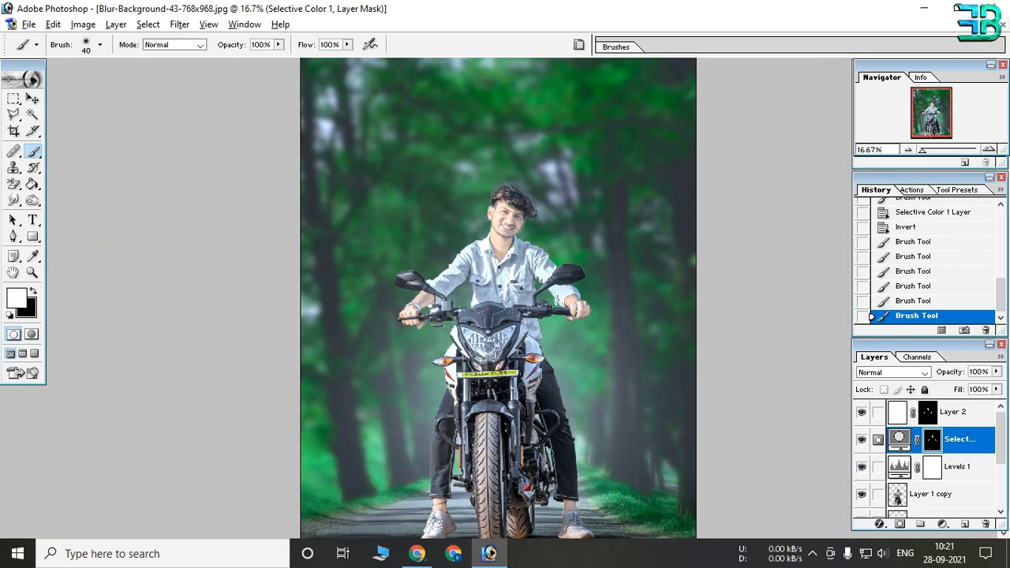
key("alt+bracketright")
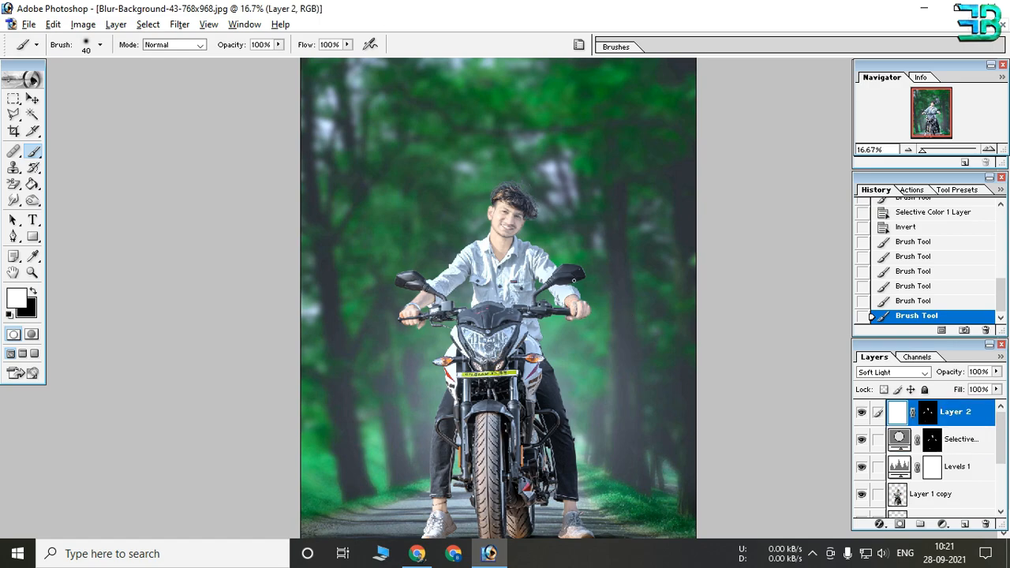
left_click(565, 259, "ctrl")
left_click(549, 272, "ctrl")
left_click_drag(545, 267, 511, 153)
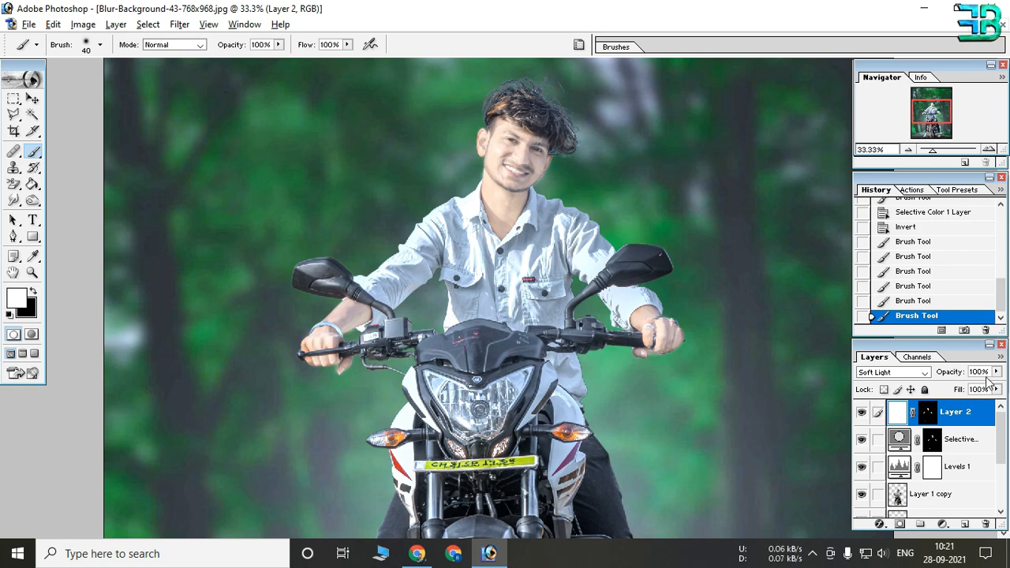
left_click(996, 372)
left_click_drag(999, 389, 946, 387)
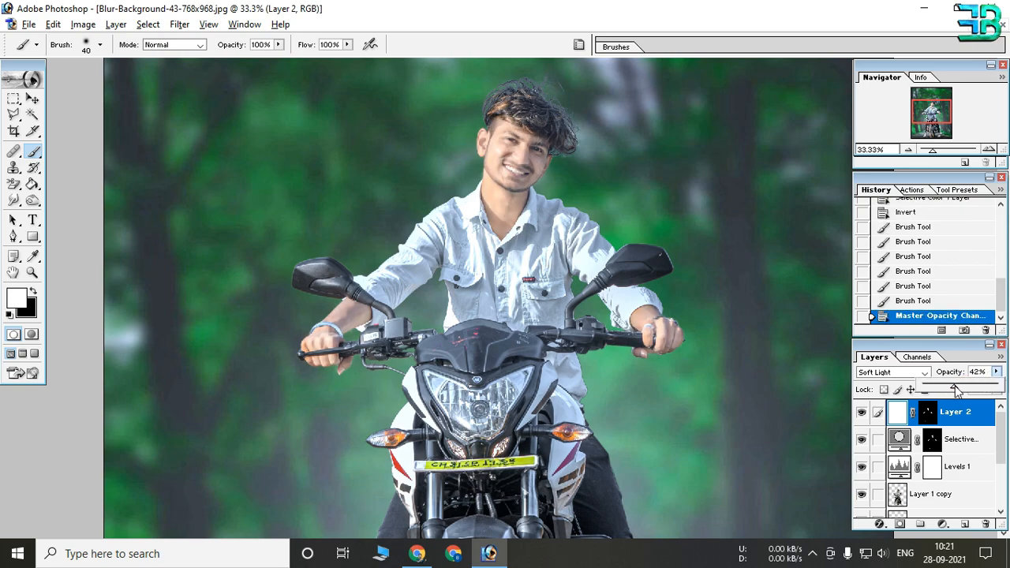
left_click(736, 8)
Examine the toned-down skin highlights across the whole composite and on the face up close
left_click(557, 231, "ctrl+alt")
left_click(558, 230, "ctrl+alt")
left_click_drag(554, 224, 546, 156)
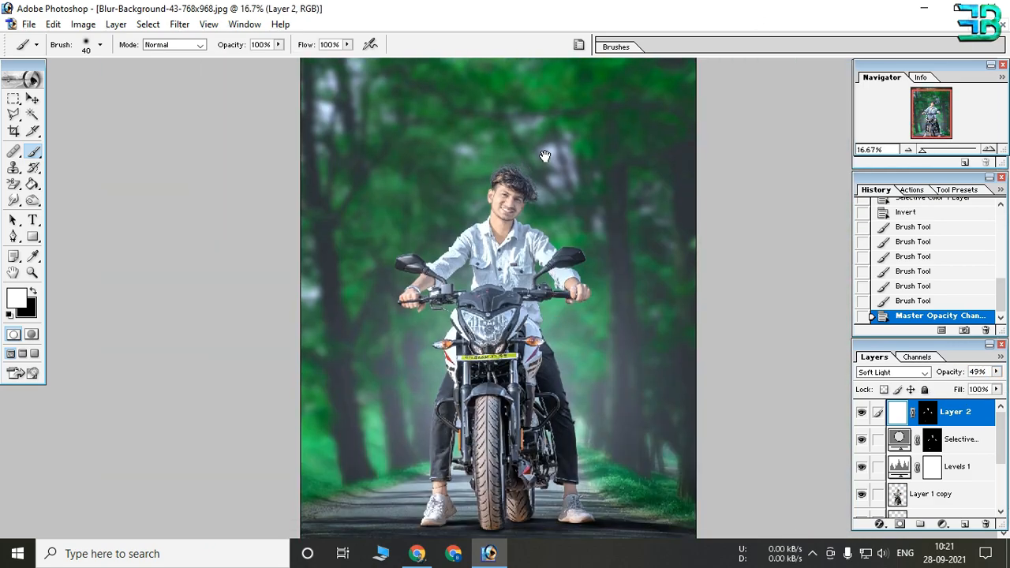
left_click(558, 239, "ctrl")
left_click_drag(561, 281, 556, 191)
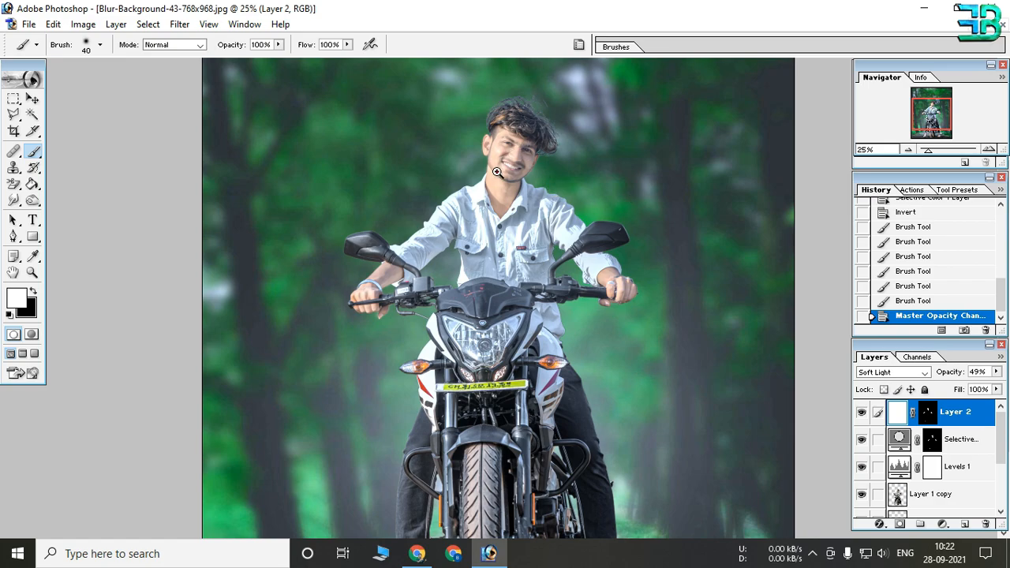
left_click(497, 172, "ctrl")
left_click(552, 181, "ctrl+alt")
left_click(553, 182, "ctrl+alt")
left_click_drag(586, 301, 580, 286)
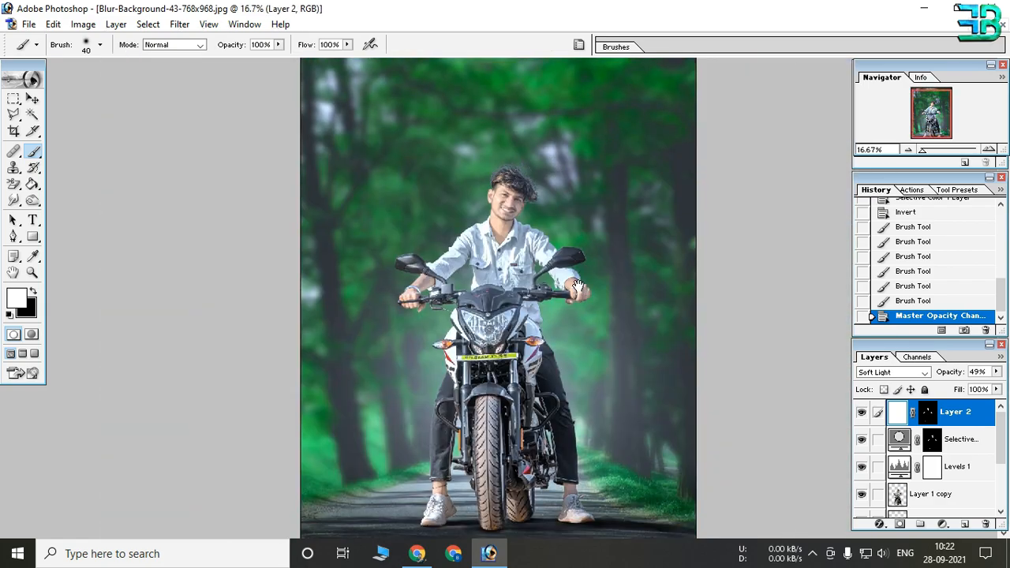
left_click(585, 253, "ctrl+alt")
left_click(591, 244, "ctrl")
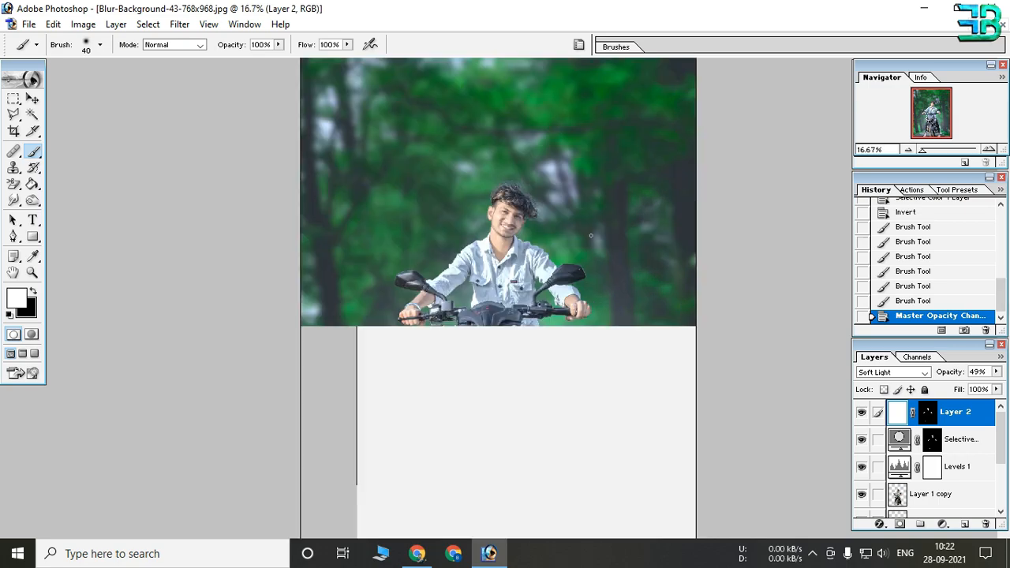
Add a Color Balance adjustment on top and set its highlights to about -5, -6 and +12
left_click(944, 526)
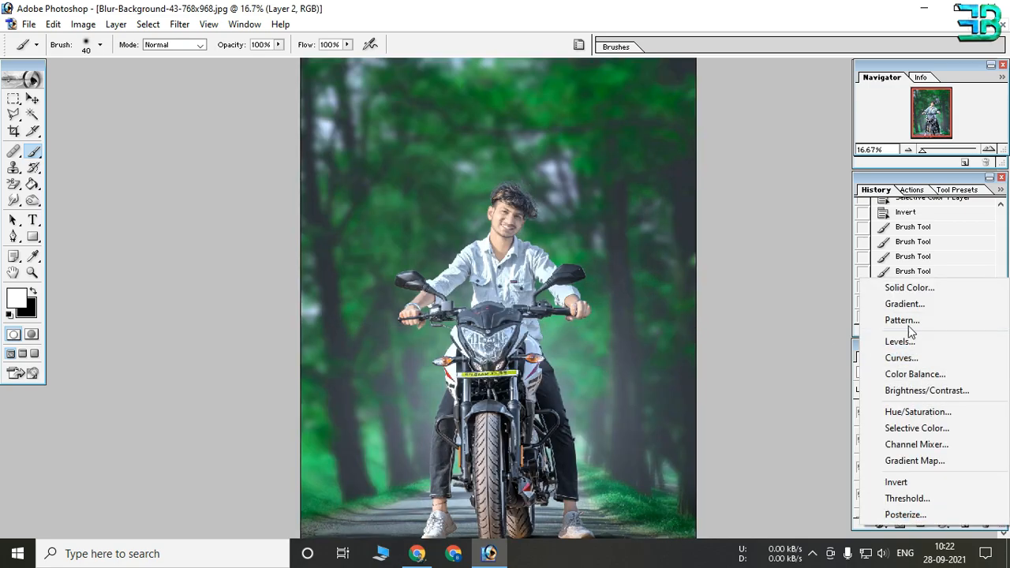
left_click(913, 375)
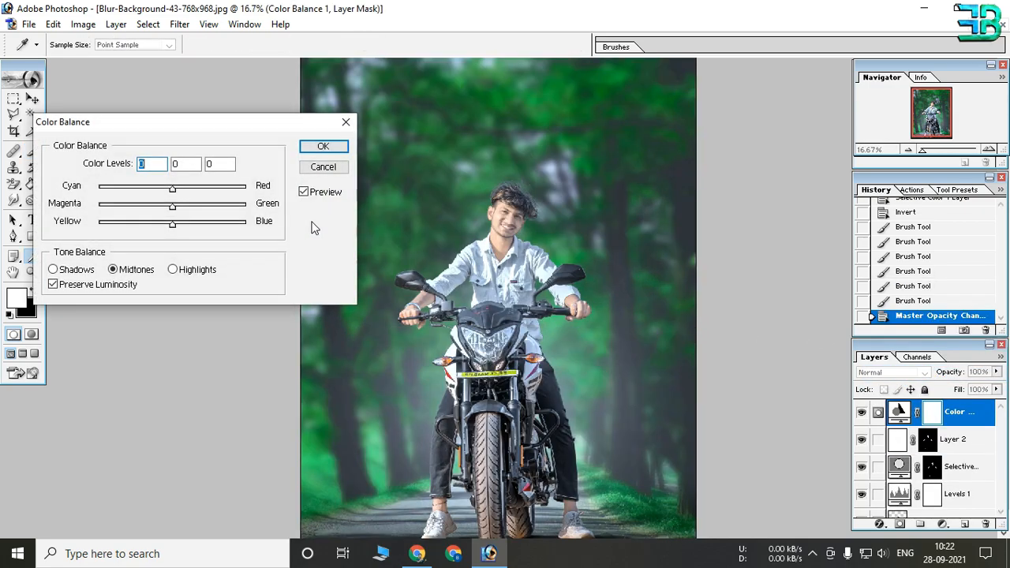
left_click(173, 270)
mouse_move(173, 190)
left_mouse_down()
mouse_move(183, 208)
mouse_move(168, 210)
left_mouse_up()
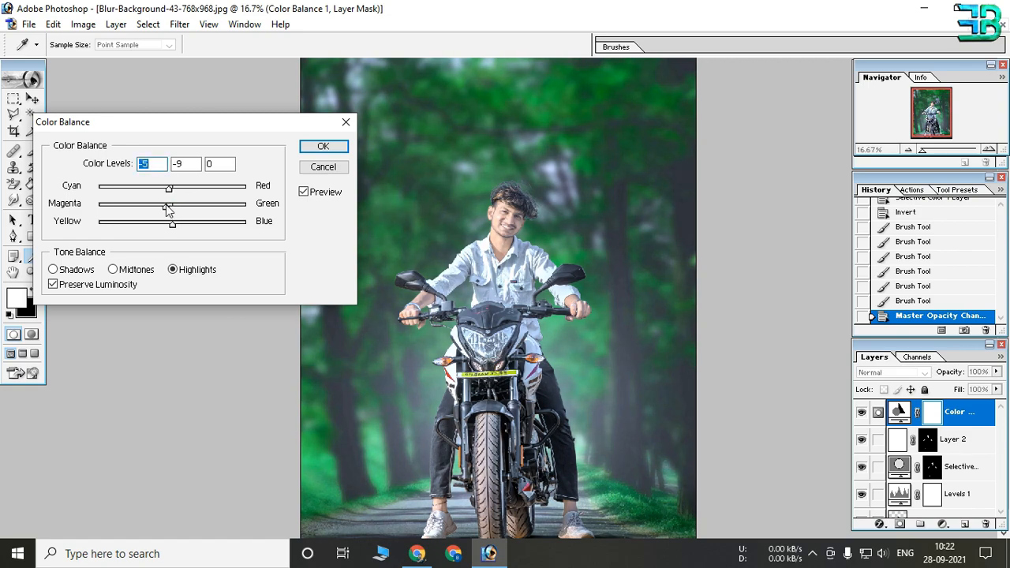
left_click(168, 205)
left_click_drag(174, 226, 183, 232)
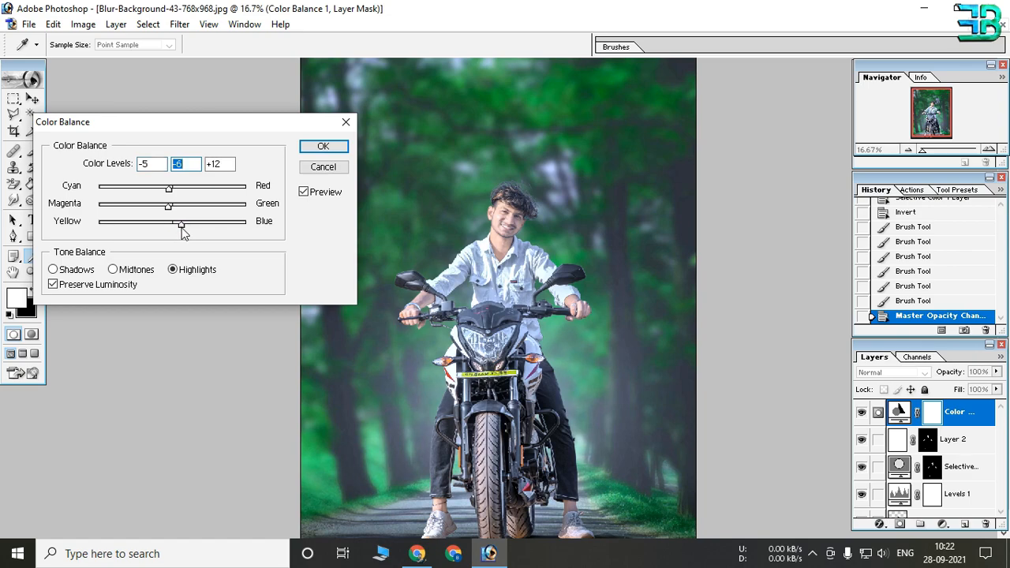
Set the Color Balance midtones to about -6, -5 and +4 and apply the adjustment
left_click(112, 269)
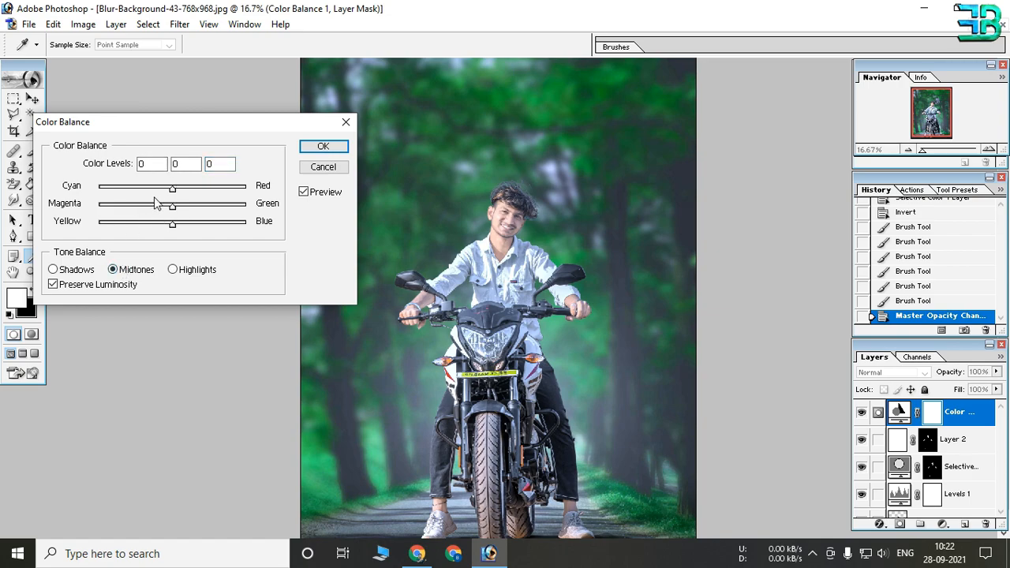
left_click_drag(172, 191, 175, 223)
left_click(168, 206)
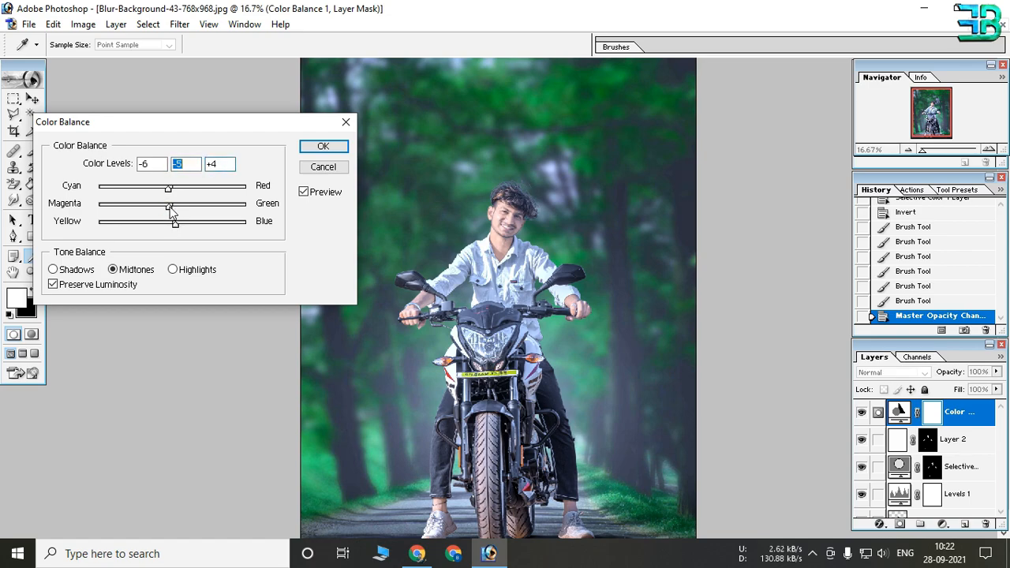
left_click(323, 148)
Examine the new colour balance across the whole composite and around the rider
key("ctrl+minus")
key("ctrl+minus")
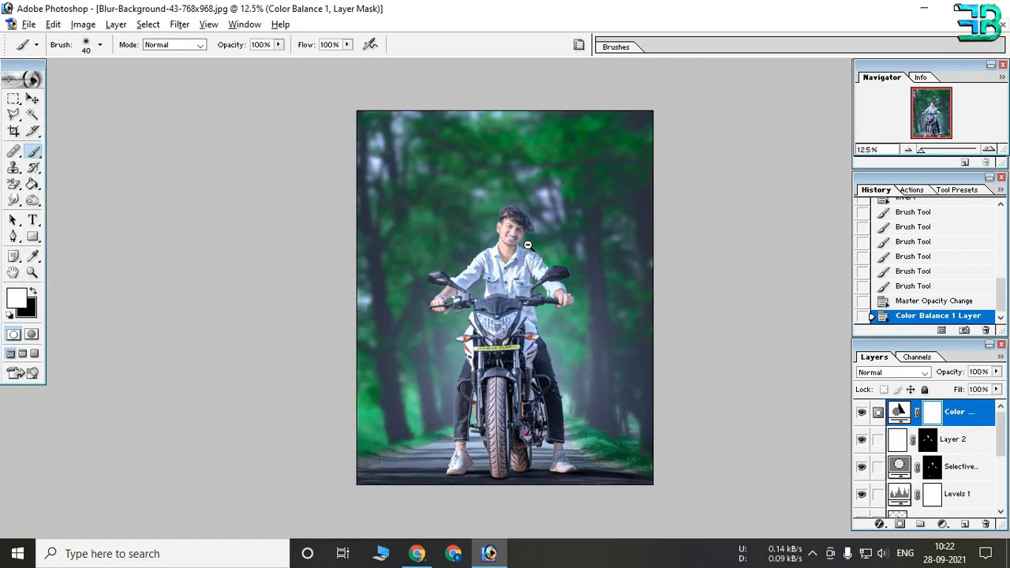
left_click(536, 254, "ctrl")
left_click(537, 255, "ctrl")
left_click(539, 254, "ctrl")
left_click(543, 252, "alt")
left_click(548, 251, "alt")
Add a Hue/Saturation adjustment on top with the master saturation raised to about +29
left_click(945, 523)
left_click(920, 406)
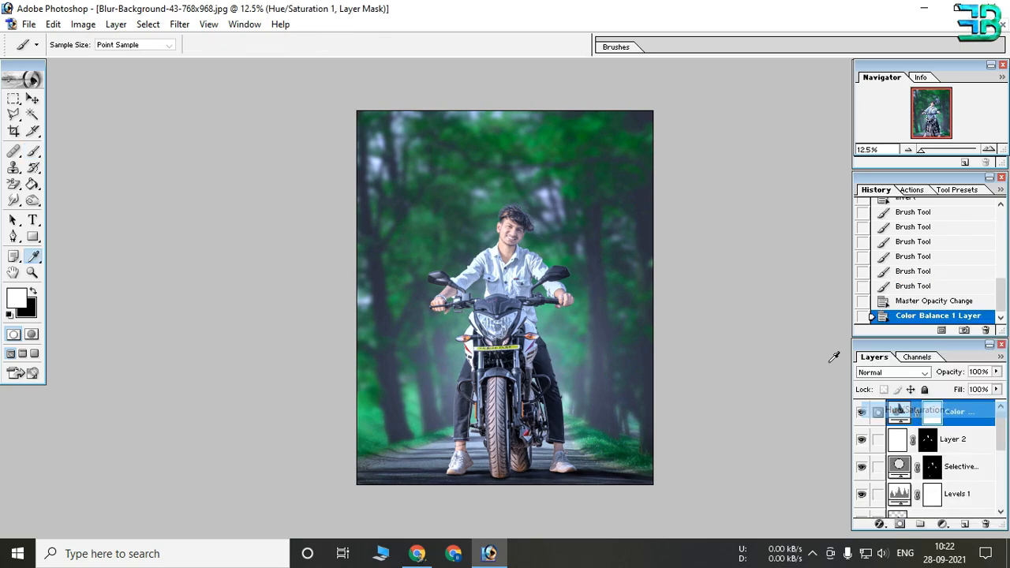
left_click_drag(165, 213, 171, 216)
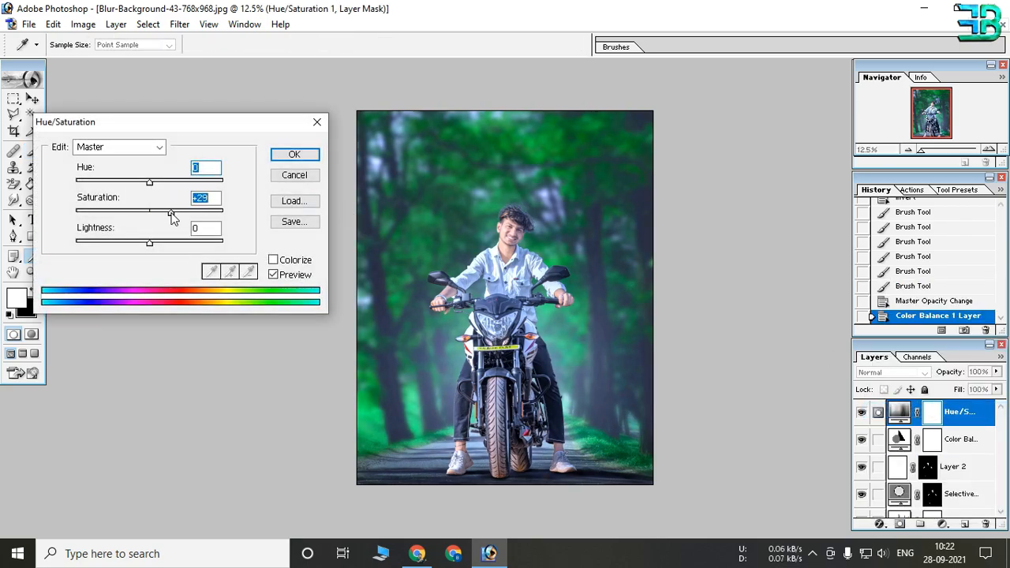
left_click(293, 154)
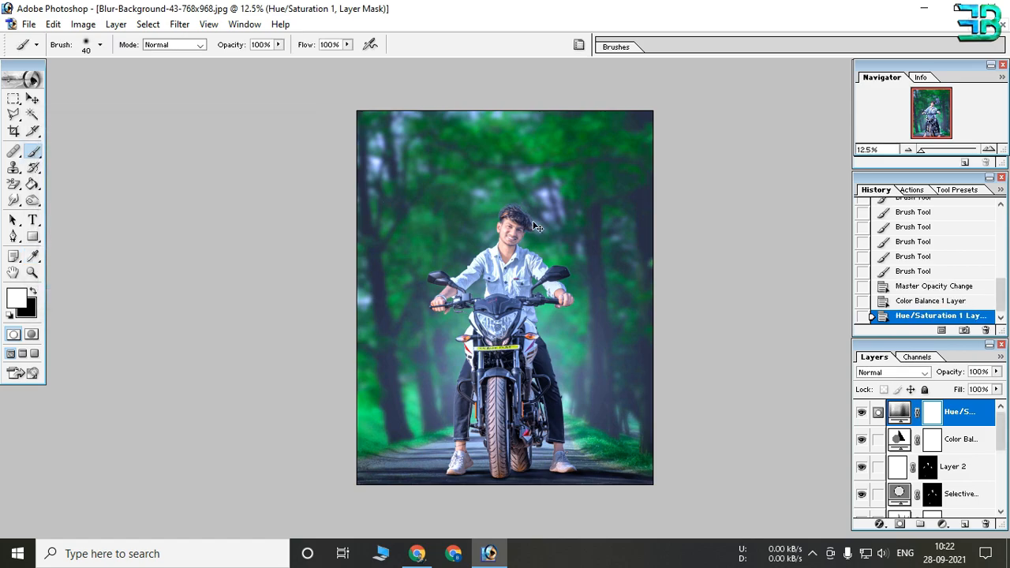
Examine the saturation of the rider's face, hair and shirt up close against the background
left_click(541, 232, "ctrl")
left_click(521, 254, "ctrl")
left_click(499, 189, "ctrl")
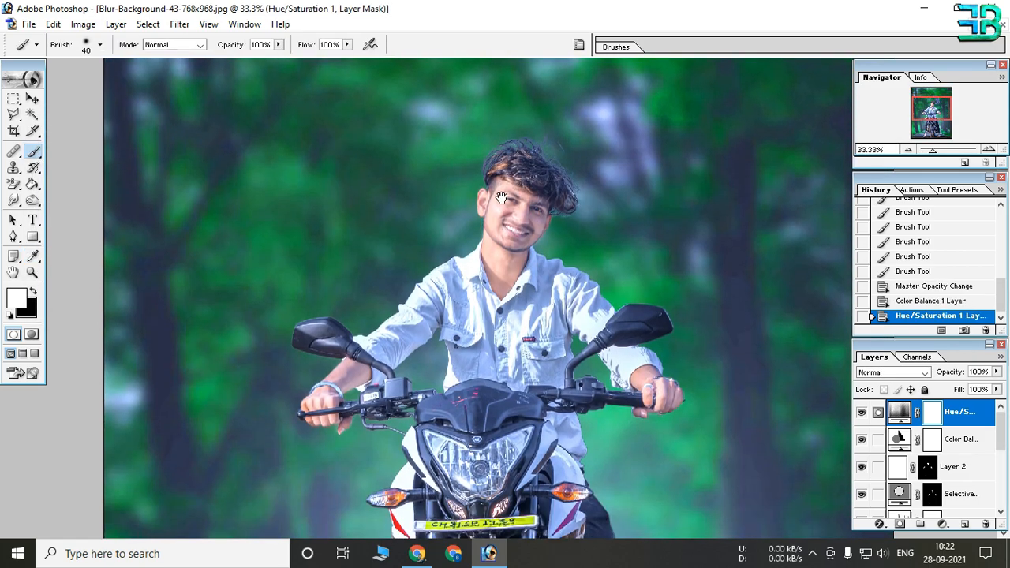
left_click(540, 213, "ctrl")
left_click(480, 241, "ctrl")
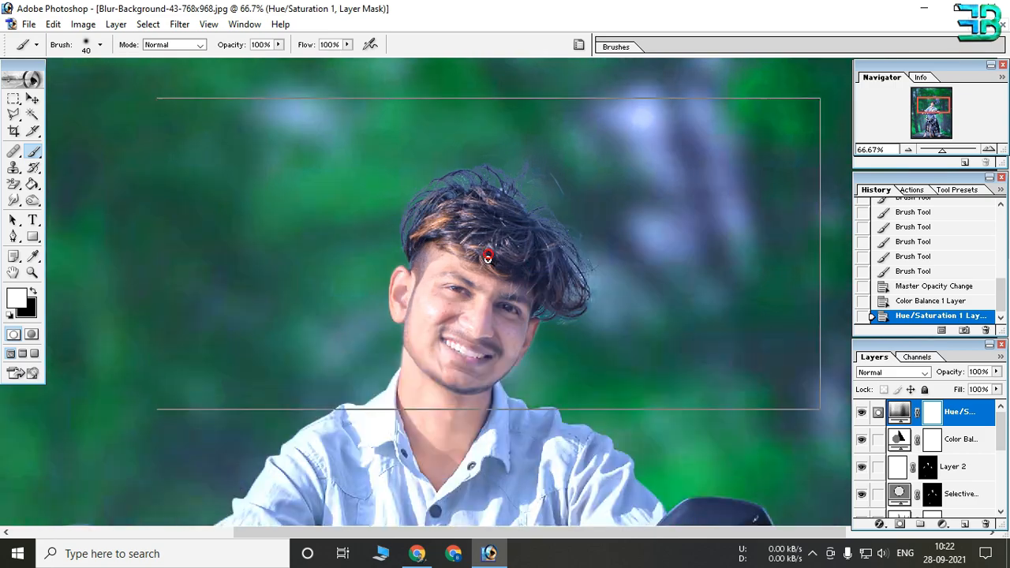
left_click(482, 254, "ctrl")
left_click(712, 292, "alt")
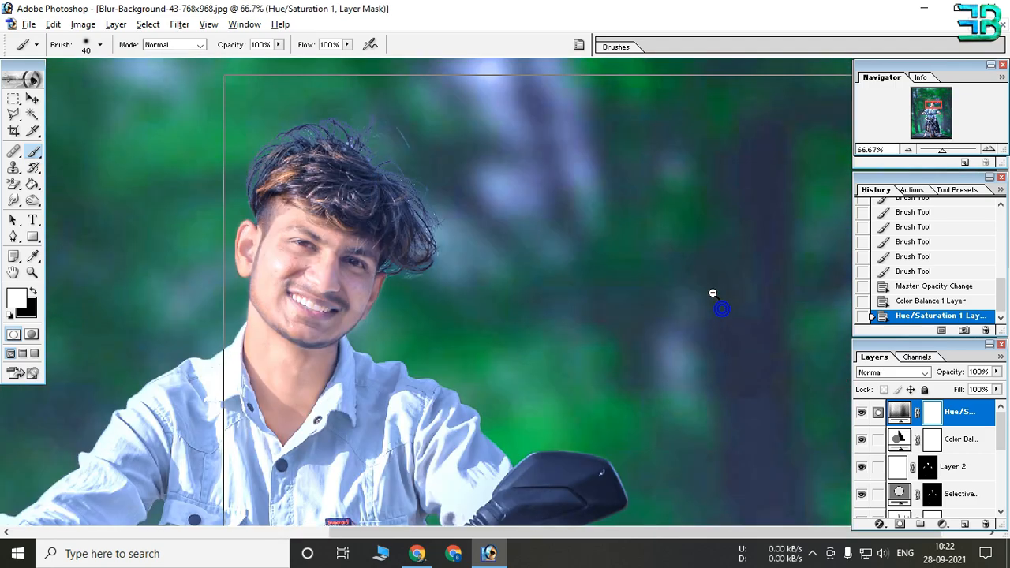
left_click(712, 294, "alt")
left_click(688, 313, "alt")
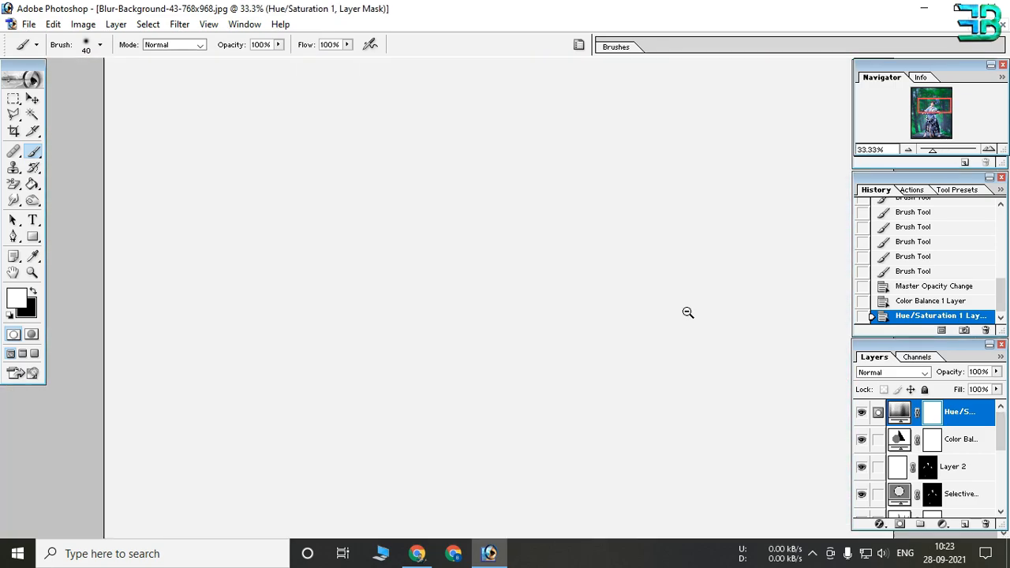
left_click(671, 293, "alt")
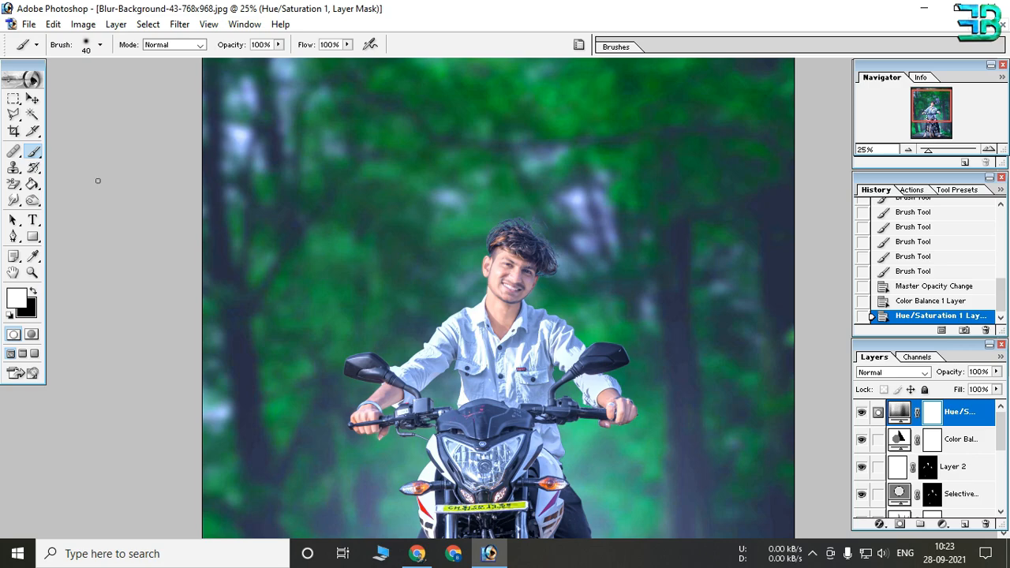
Paint the Hue/Saturation mask over the man's face and neck with a black 124-pixel brush at 45% flow
left_click(33, 291)
right_click(486, 262)
left_click_drag(570, 288, 587, 288)
left_click(352, 48)
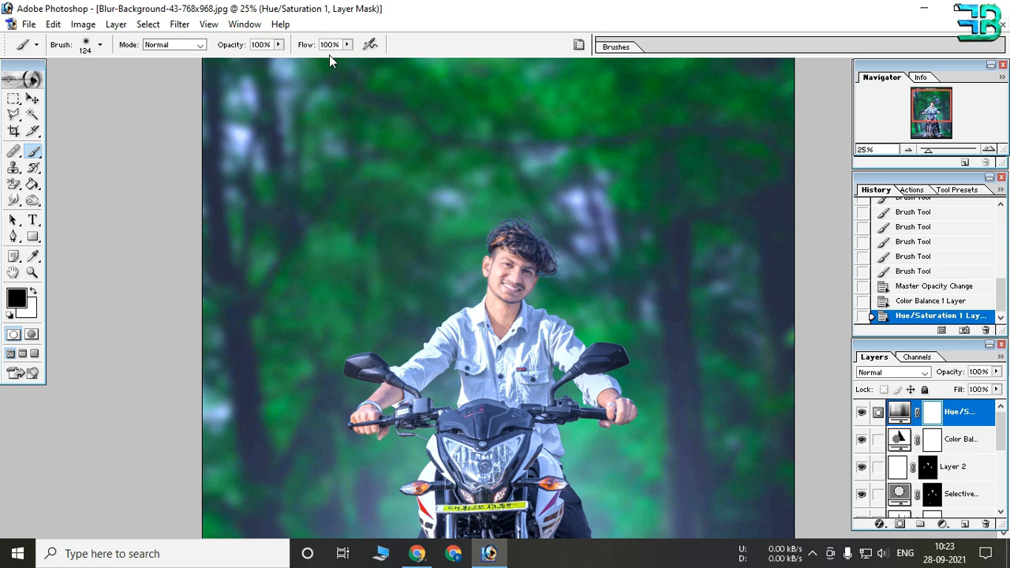
left_click_drag(348, 45, 308, 63)
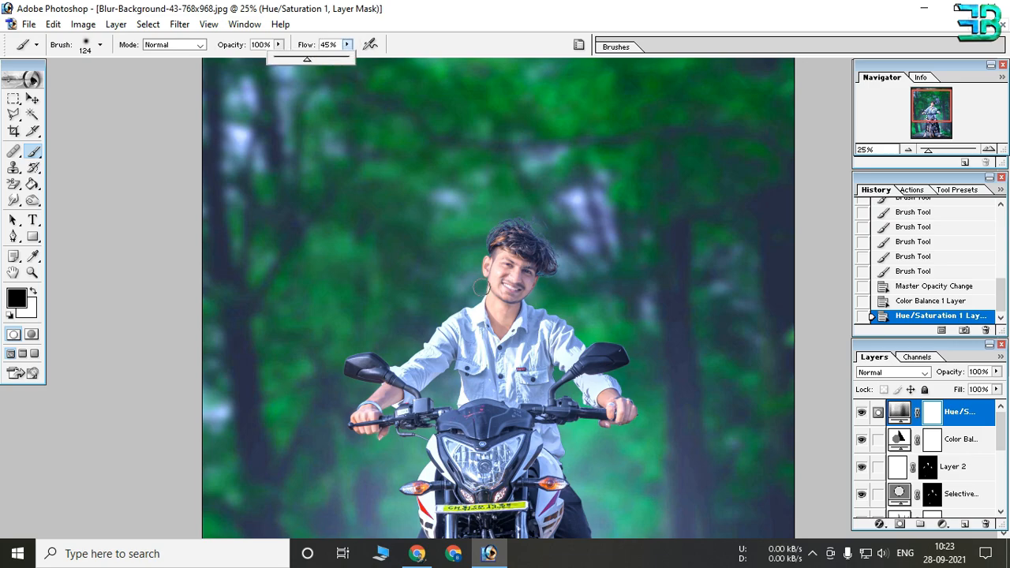
left_click(482, 287)
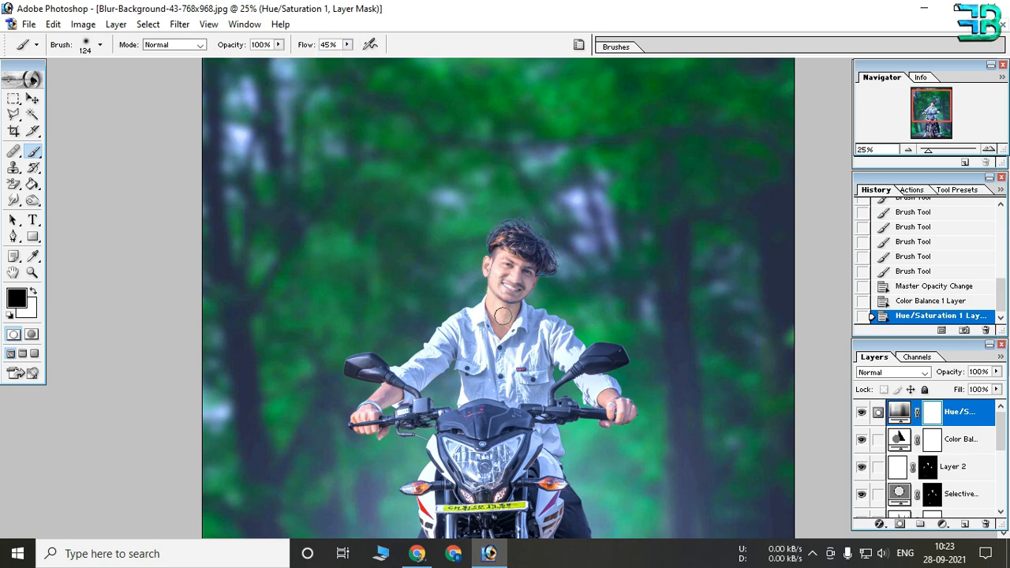
left_click(496, 298)
Paint both hands and both ankles out of the Hue/Saturation mask with the same black brush
scroll(495, 298, "down", 3)
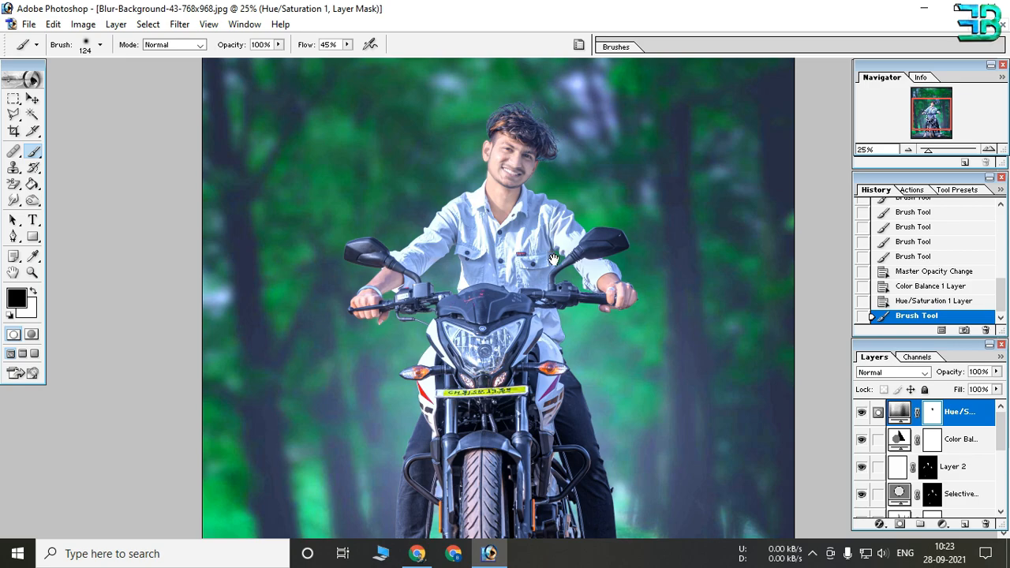
left_click(610, 294)
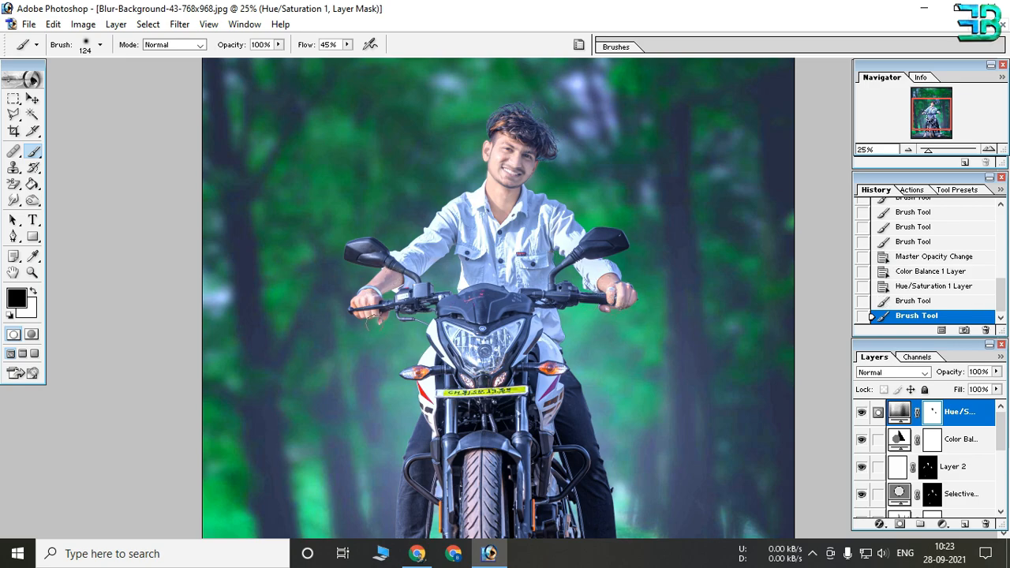
left_click(377, 313)
key("ctrl+minus")
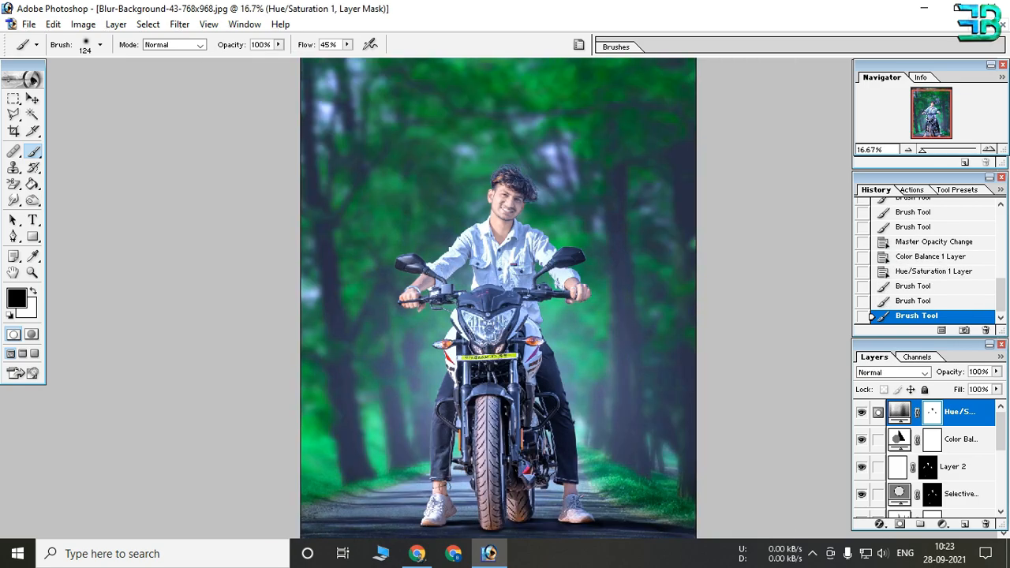
left_click(439, 482)
left_click(566, 482)
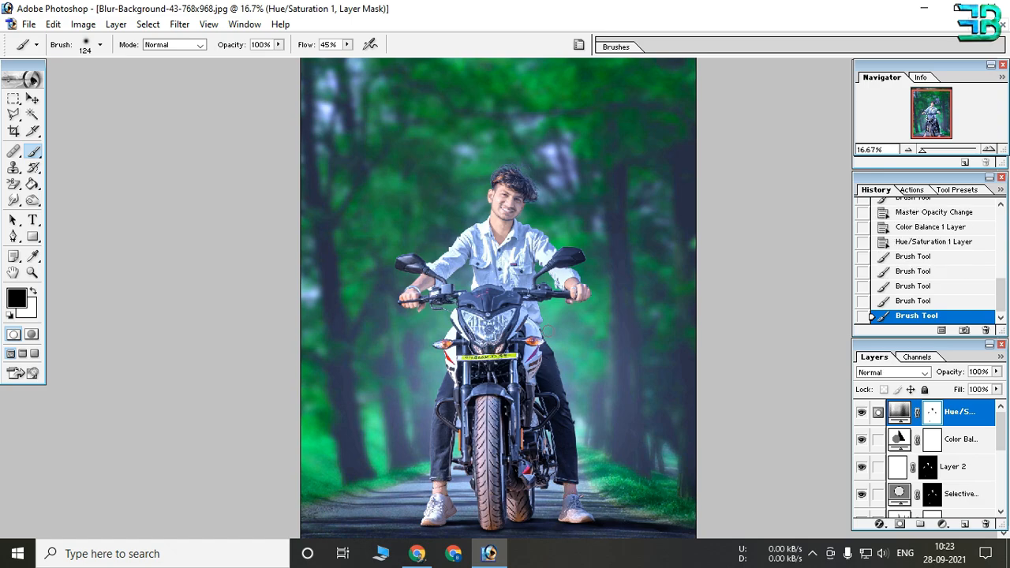
key("ctrl+minus")
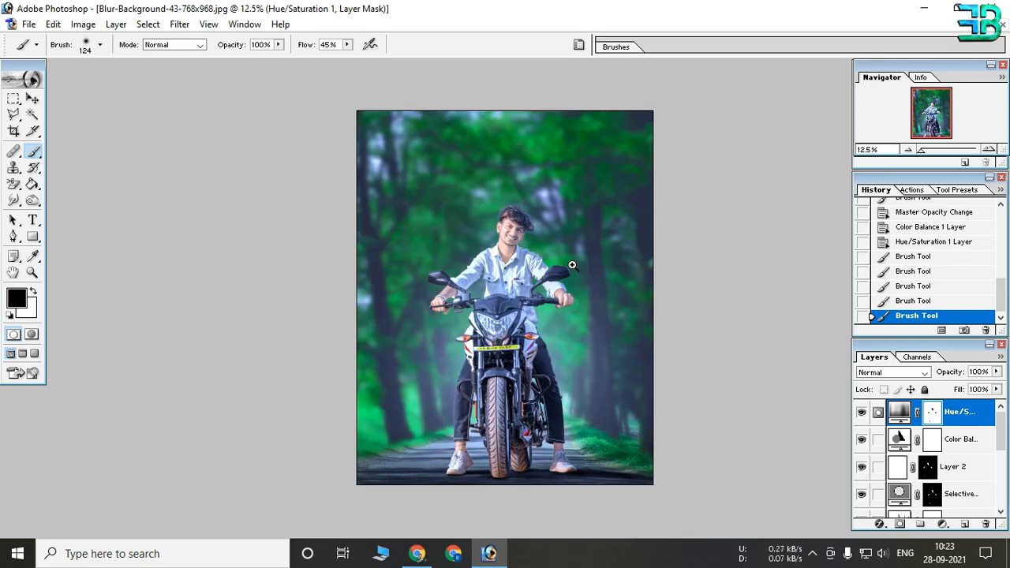
key("ctrl+plus")
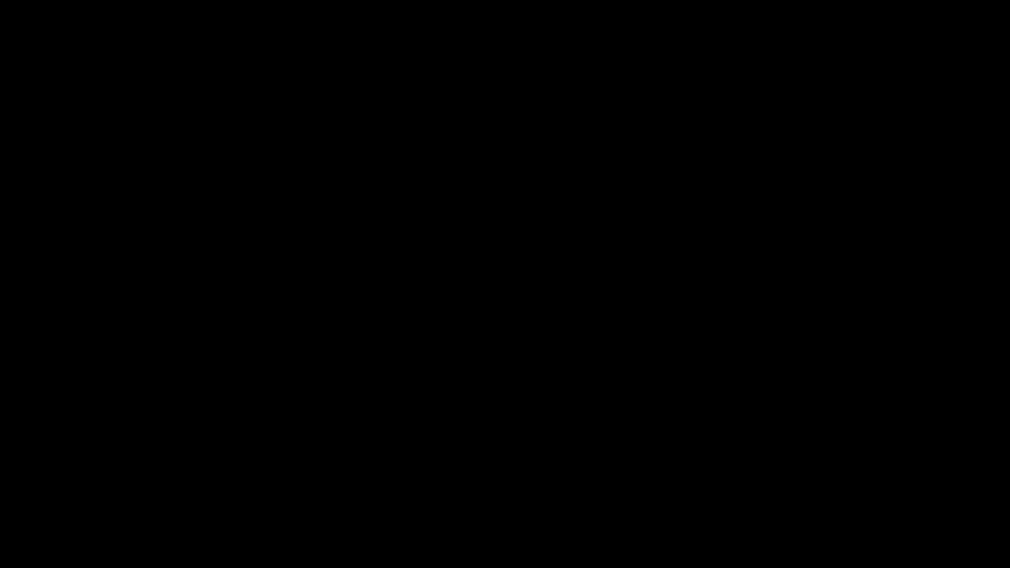